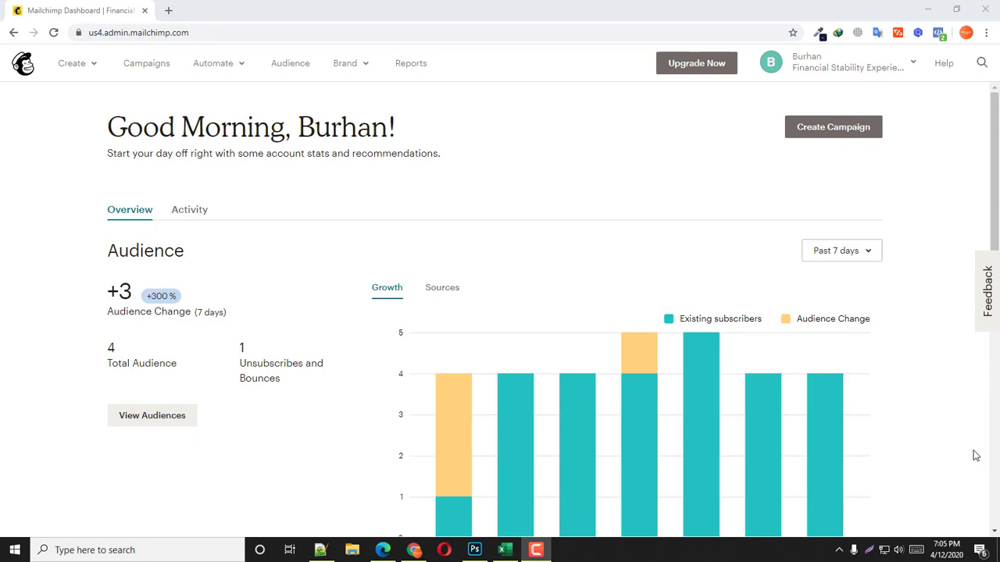
Step: Open the saved template "Template by Pagiest.com" for editing and look through its whole layout
click(678, 139)
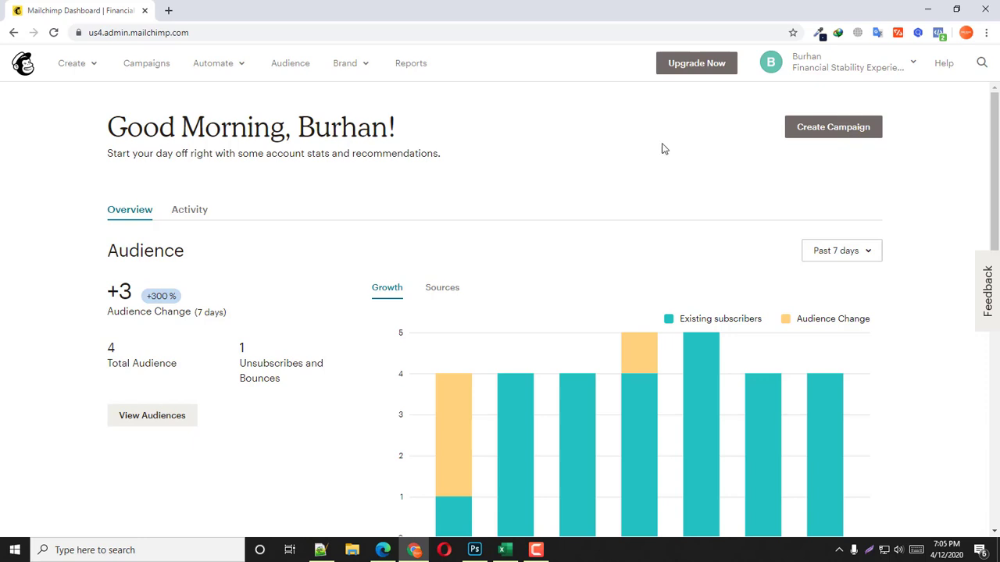
click(355, 65)
click(382, 101)
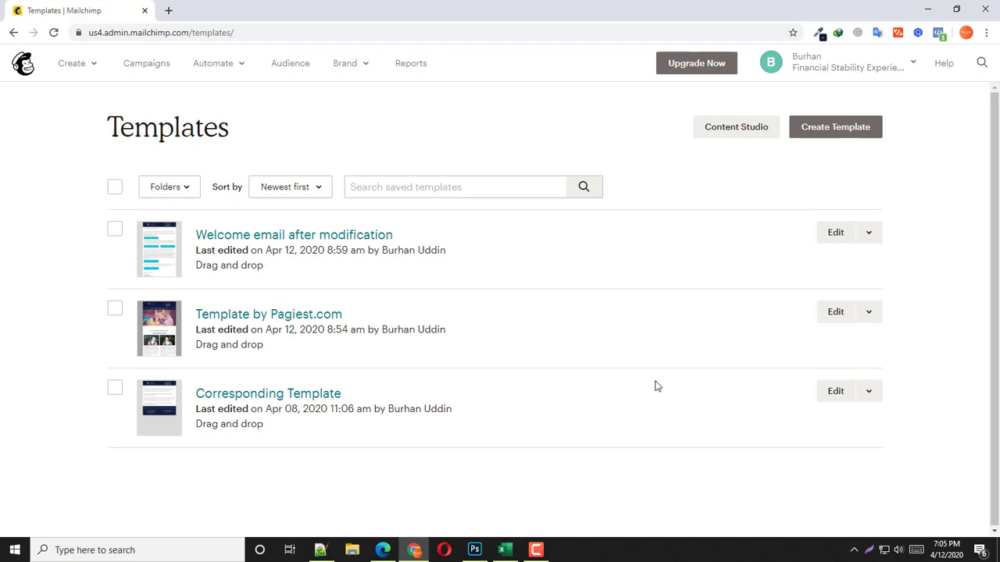
click(261, 322)
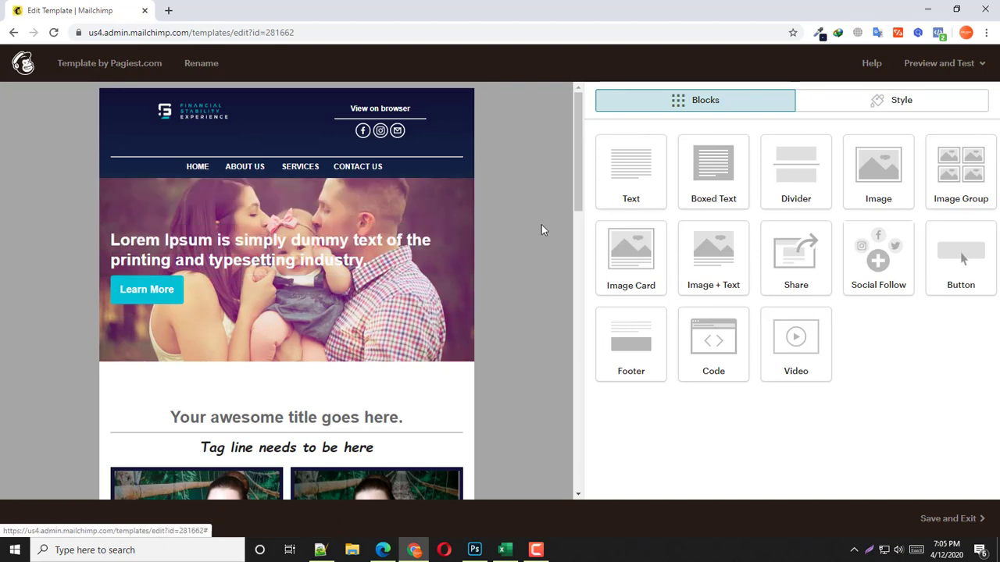
scroll(543, 227, down, 9)
scroll(542, 228, down, 4)
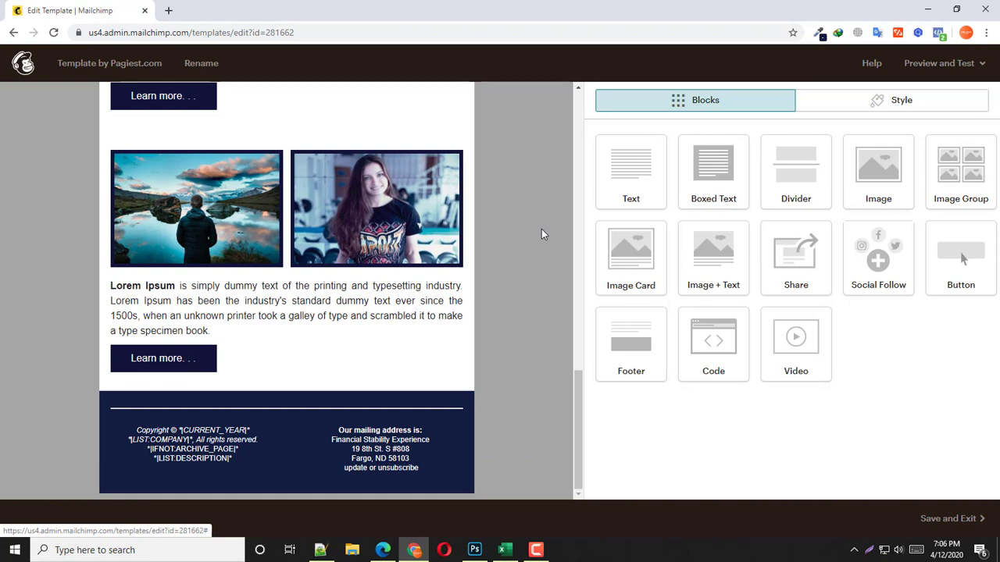
scroll(542, 228, up, 13)
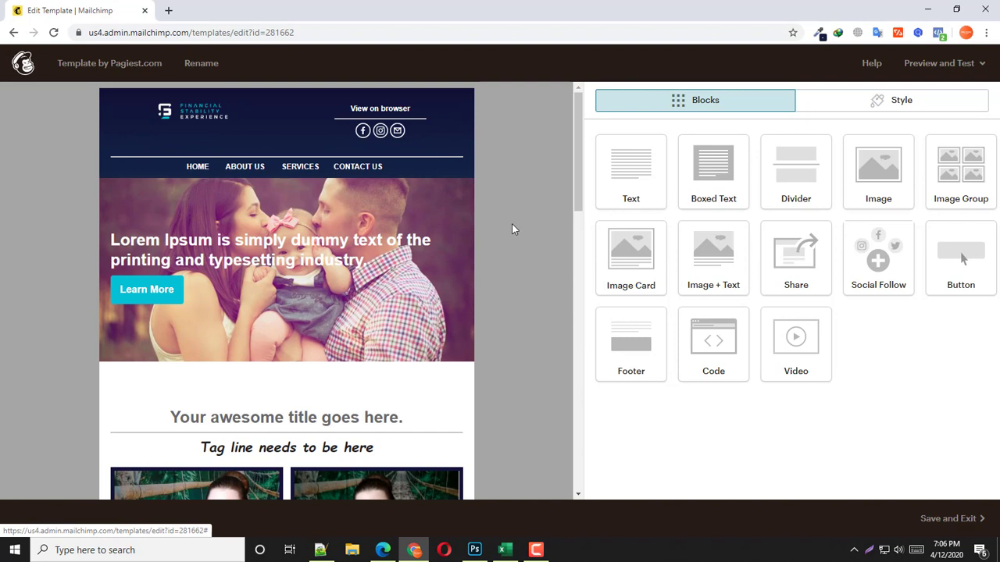
Step: Open the header's navigation links text block, examine the HOME, ABOUT US, SERVICES and CONTACT US links, and save and close it
mouse_move(157, 122)
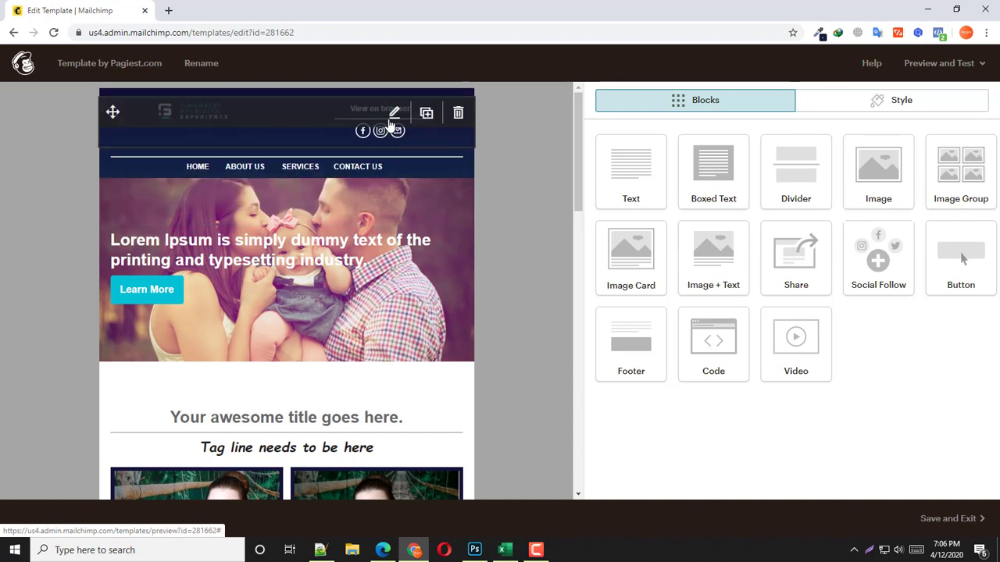
mouse_move(397, 168)
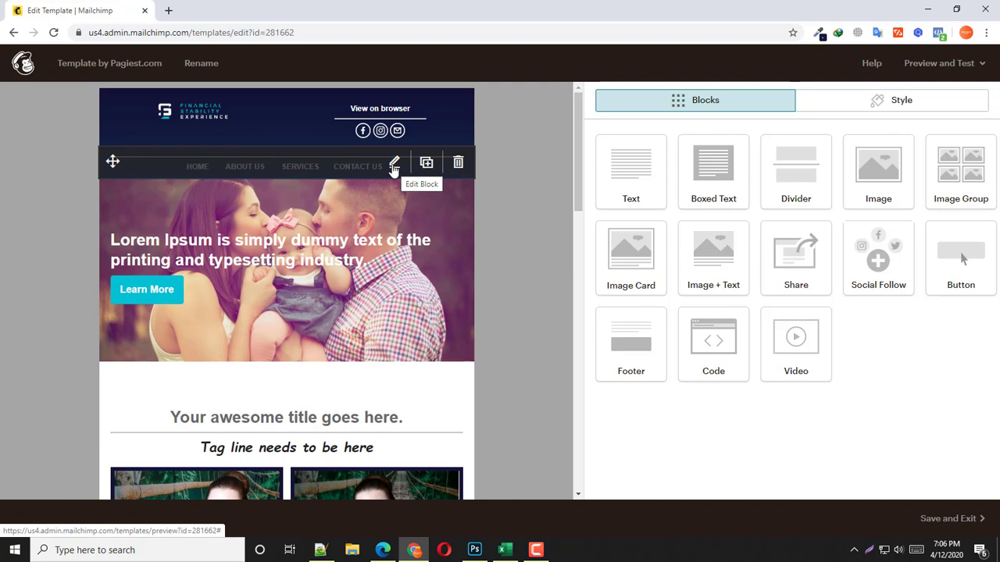
click(394, 168)
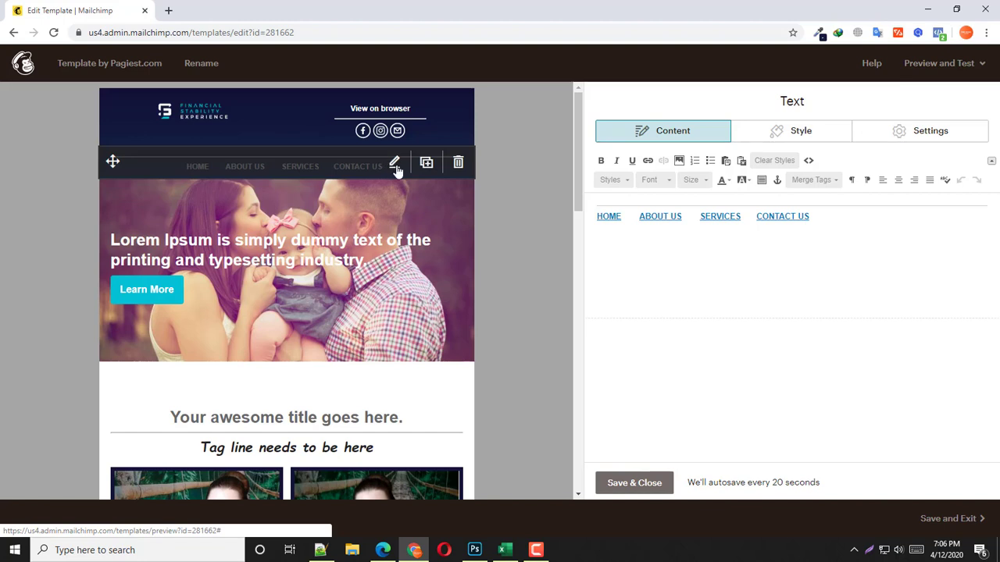
click(634, 221)
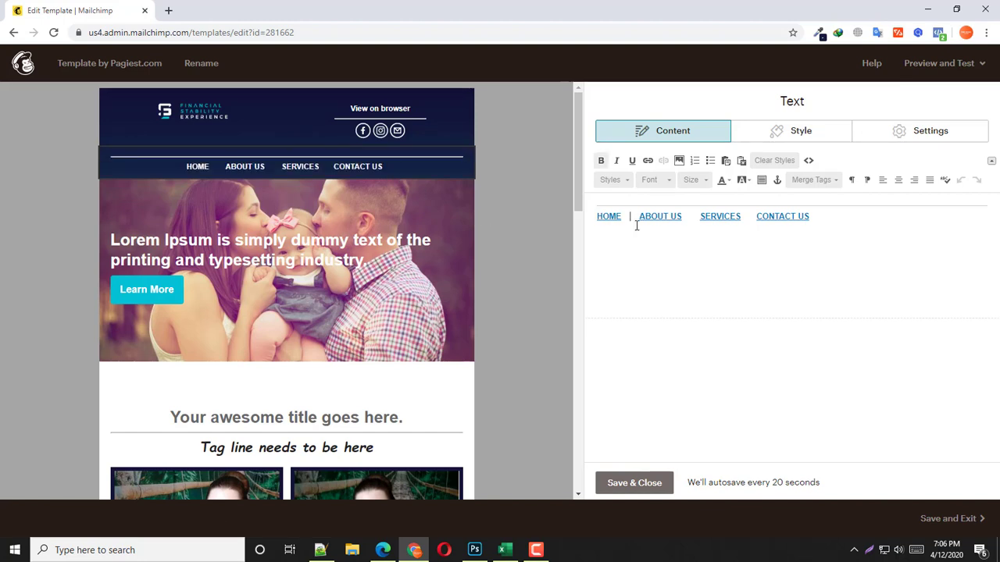
click(822, 221)
click(664, 221)
key(shift+Right)
key(shift+Left)
click(639, 483)
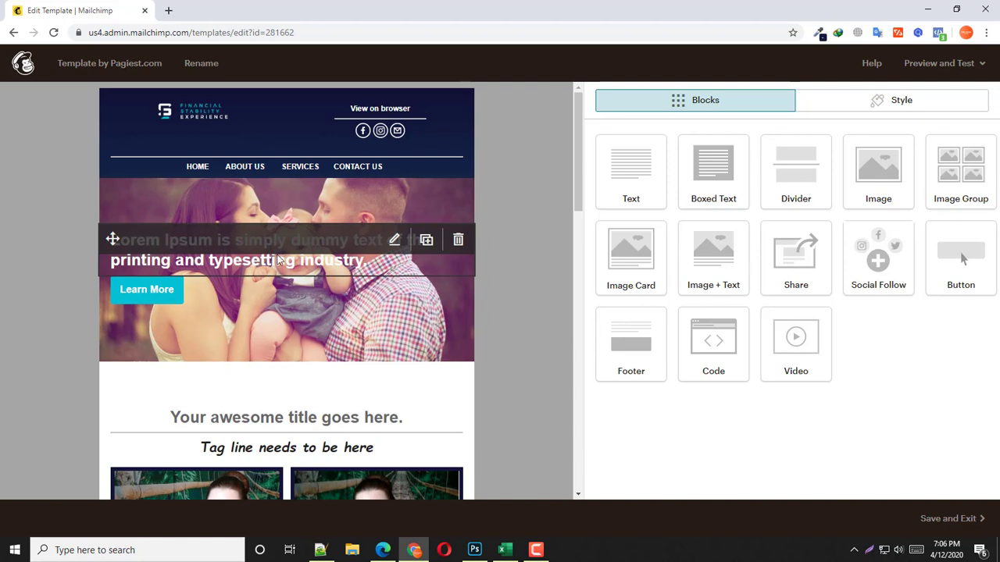
Step: Replace the headline text over the family photo with "Financial stability by" followed by a person's first name
click(395, 240)
click(669, 232)
key(ctrl+a)
key(ctrl+c)
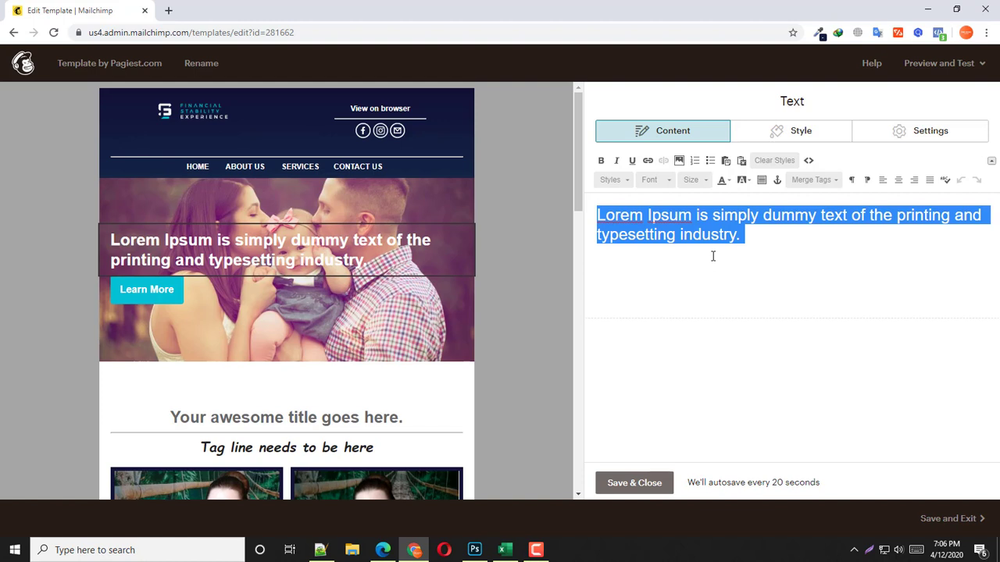
text(Finan)
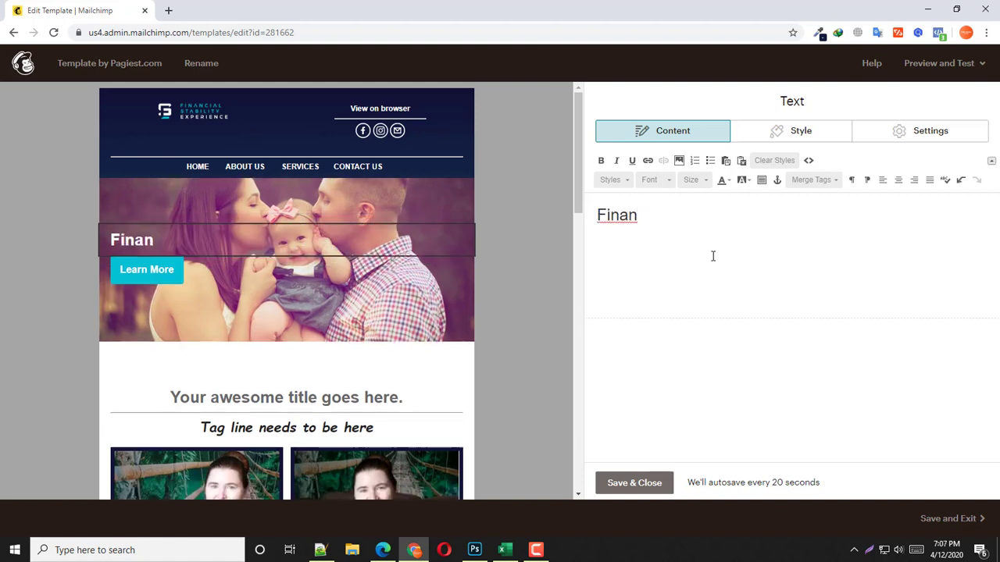
text(cial sta)
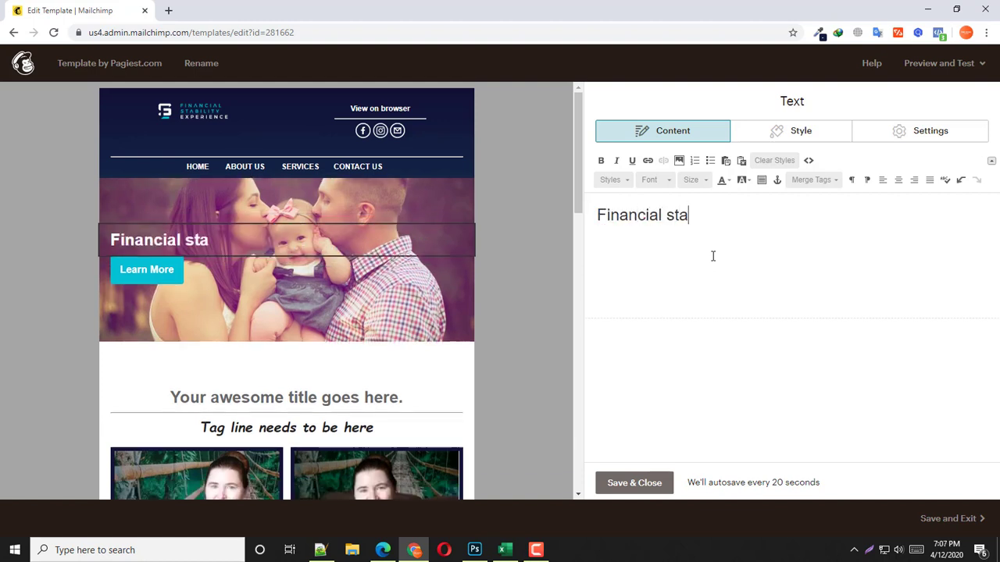
text(bility)
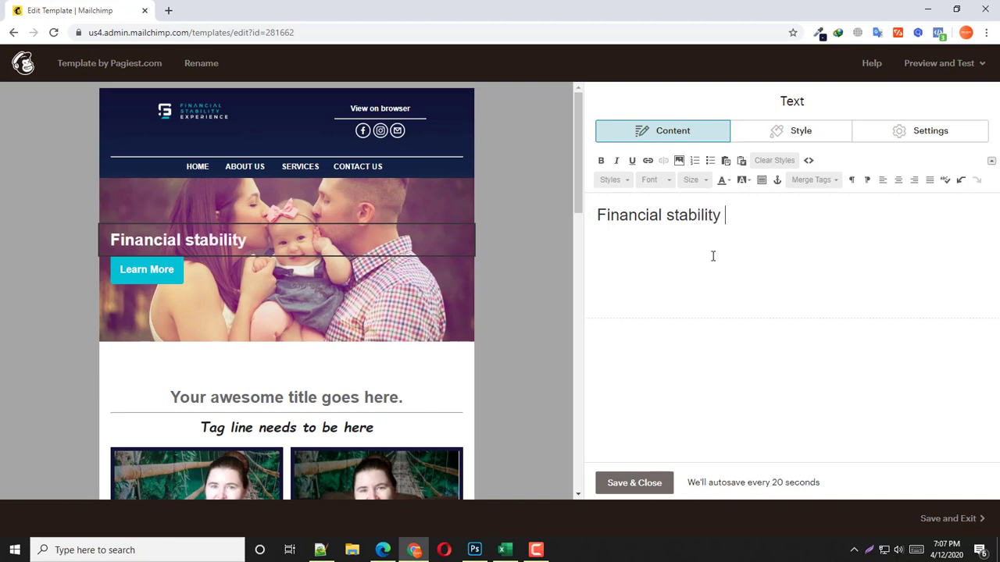
text( by heather)
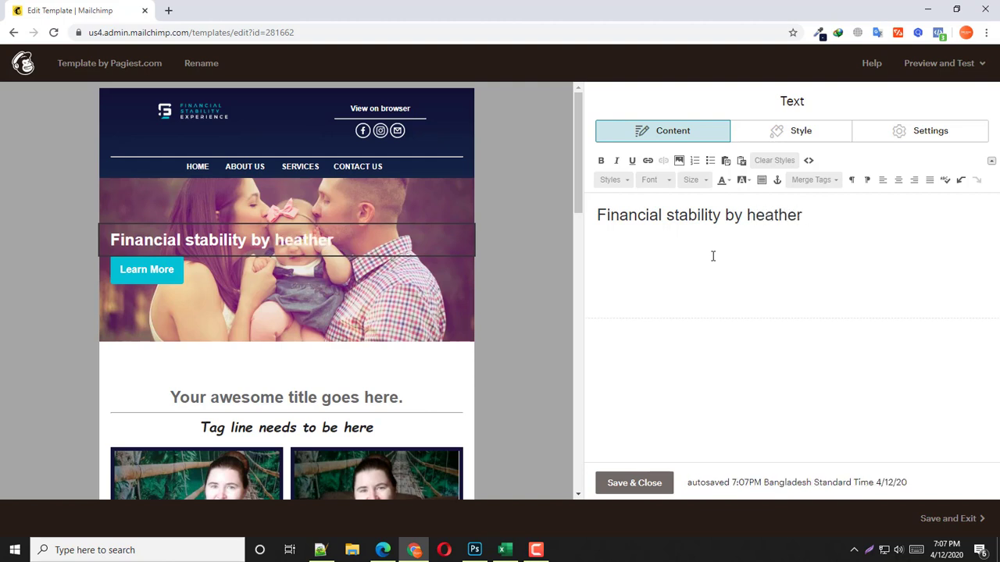
Step: Undo the rewrite of the headline over the family photo, and save and close its text block
key(BackSpace)
key(BackSpace)
key(BackSpace)
key(BackSpace)
key(BackSpace)
key(ctrl+a)
key(ctrl+v)
click(747, 239)
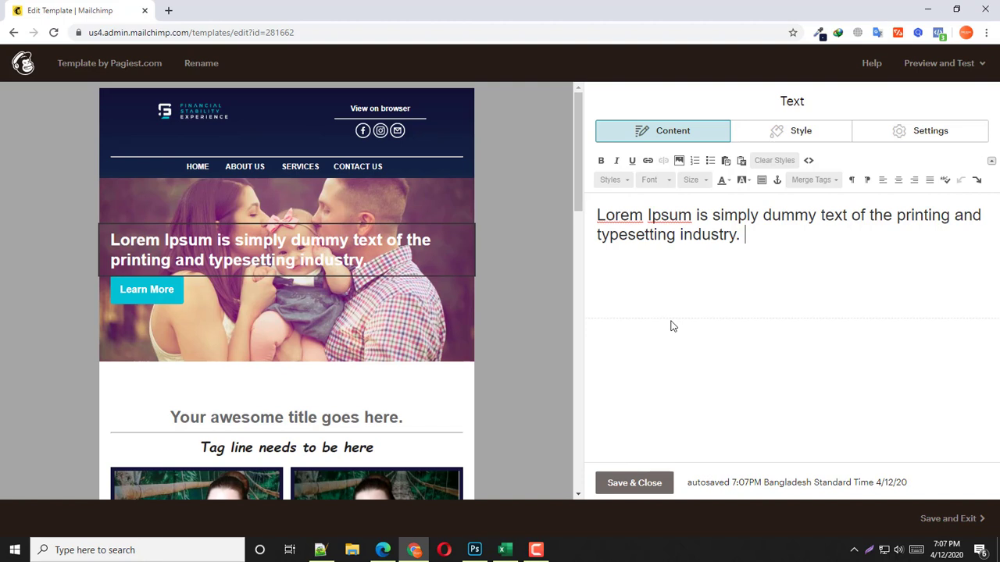
click(636, 484)
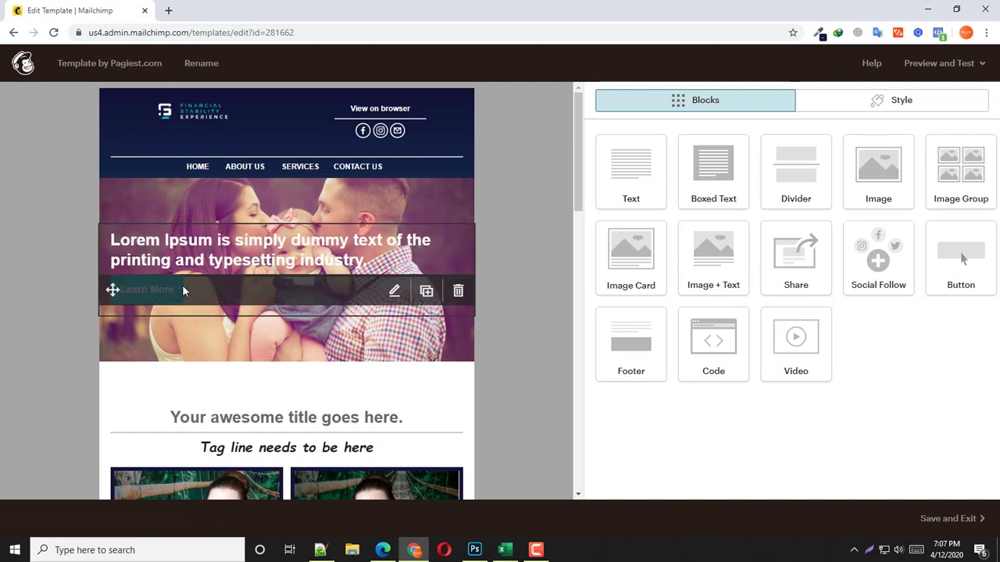
Step: Change the text of the Learn More button over the family photo to "Visit our website"
click(393, 289)
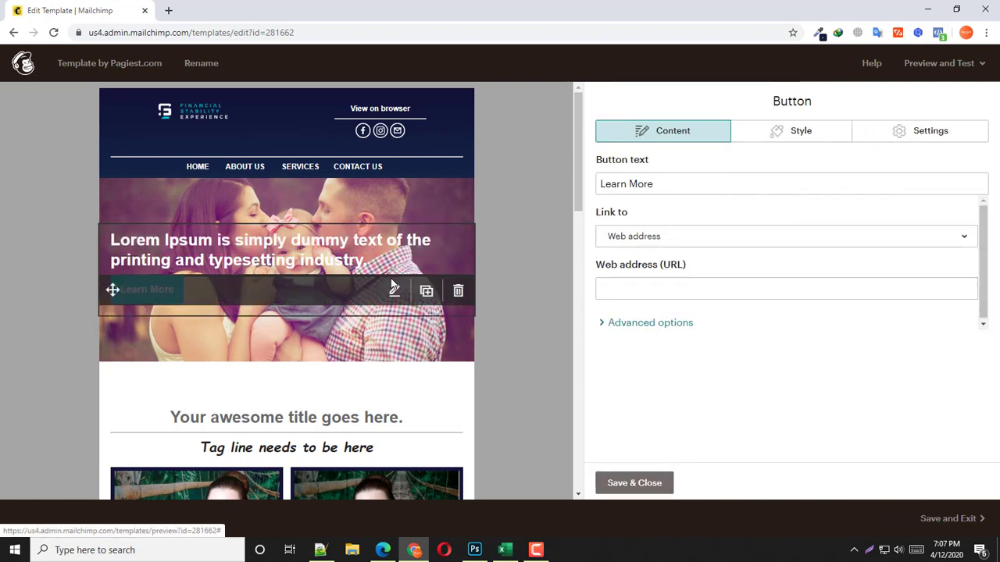
click(660, 288)
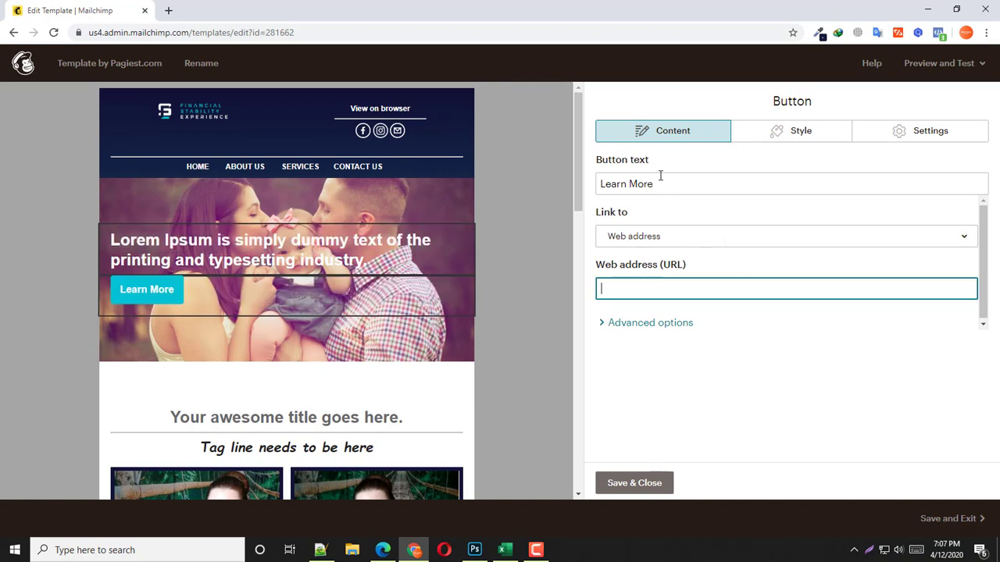
drag(663, 182, 566, 191)
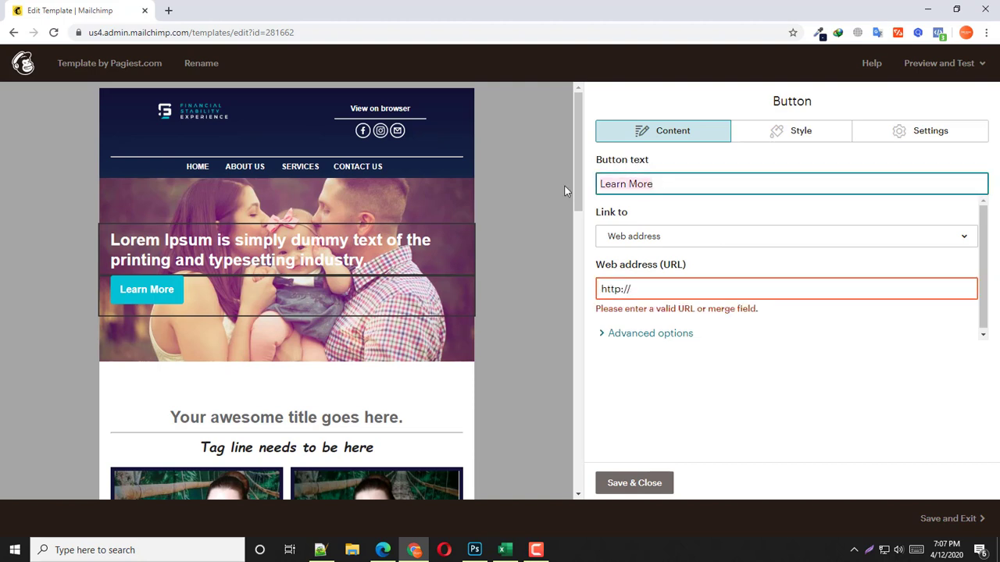
text(Visi)
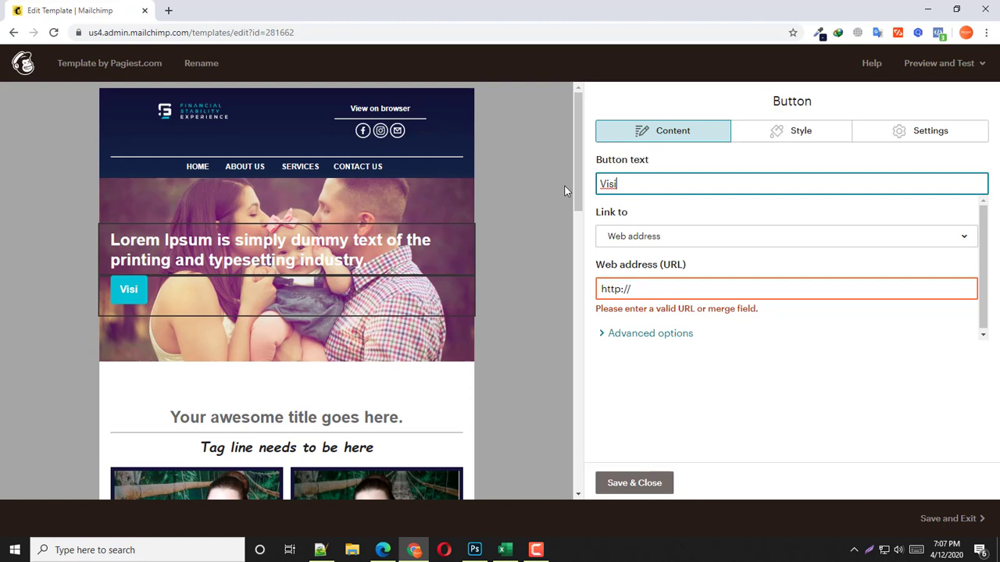
text(t our website)
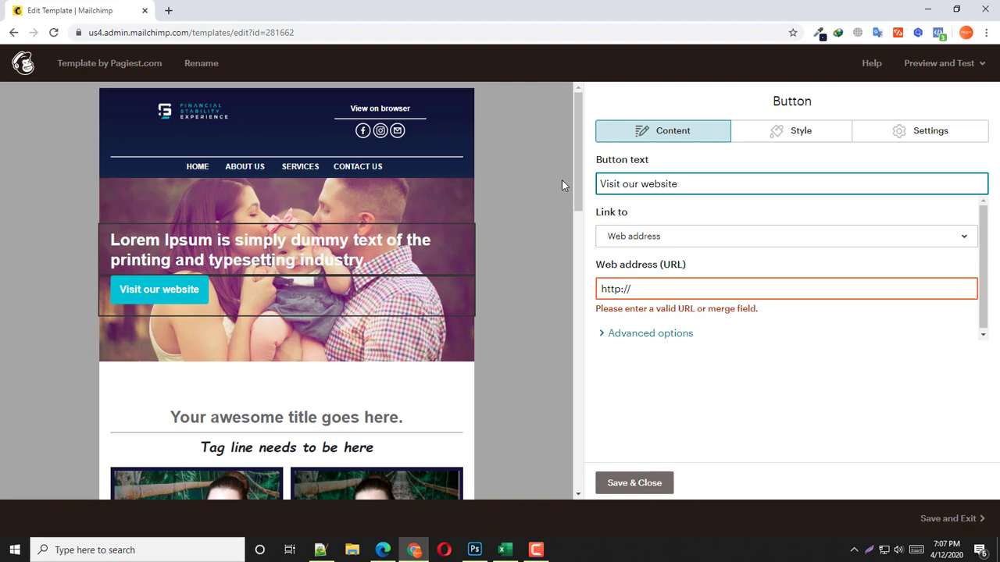
mouse_move(135, 293)
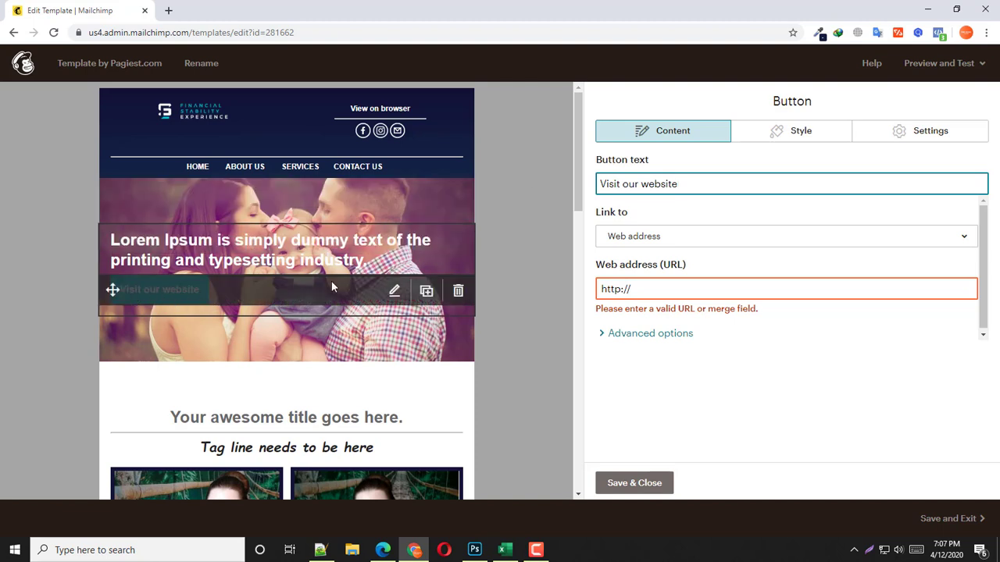
Step: Open a new browser tab for looking up the button's web address
click(626, 290)
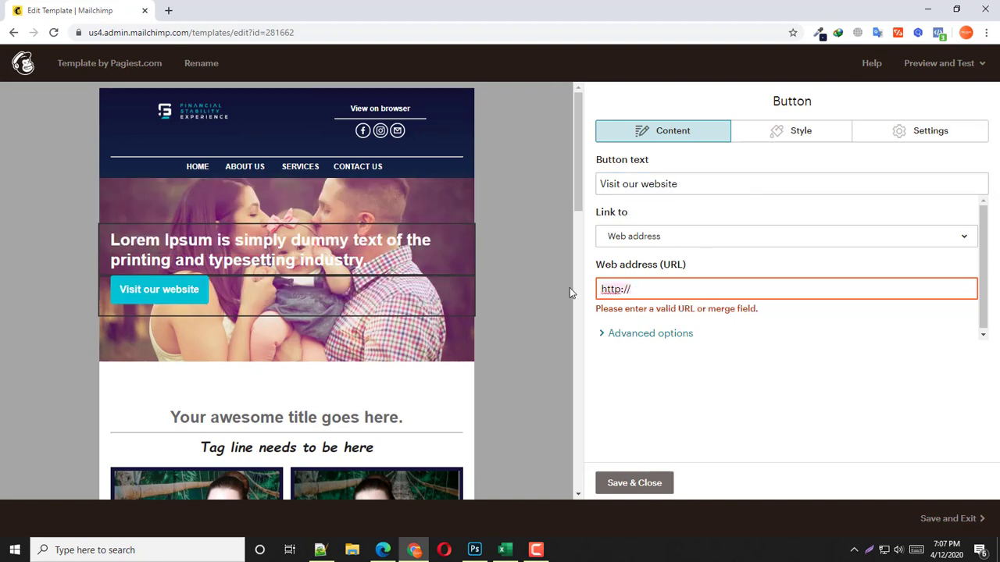
click(168, 10)
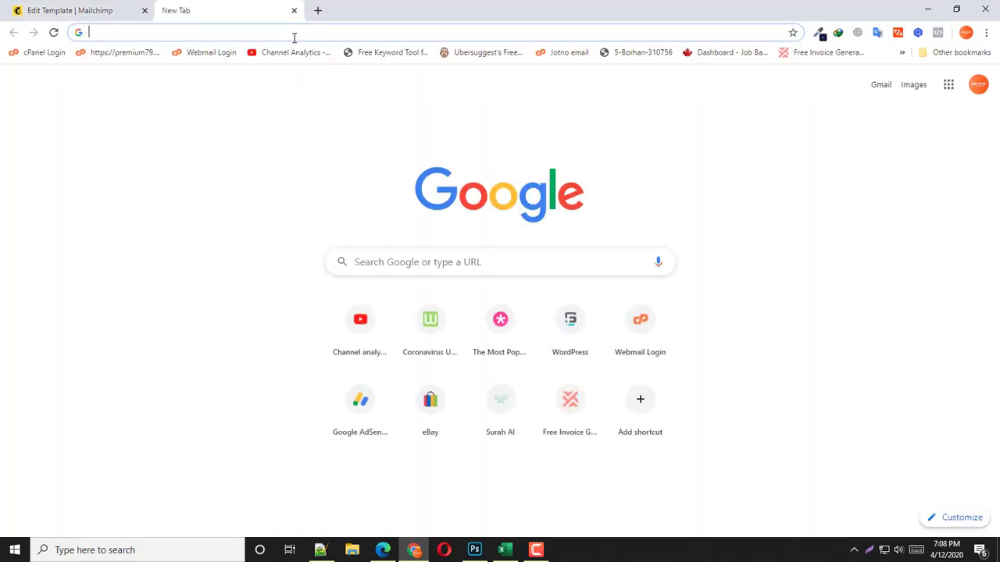
text(https)
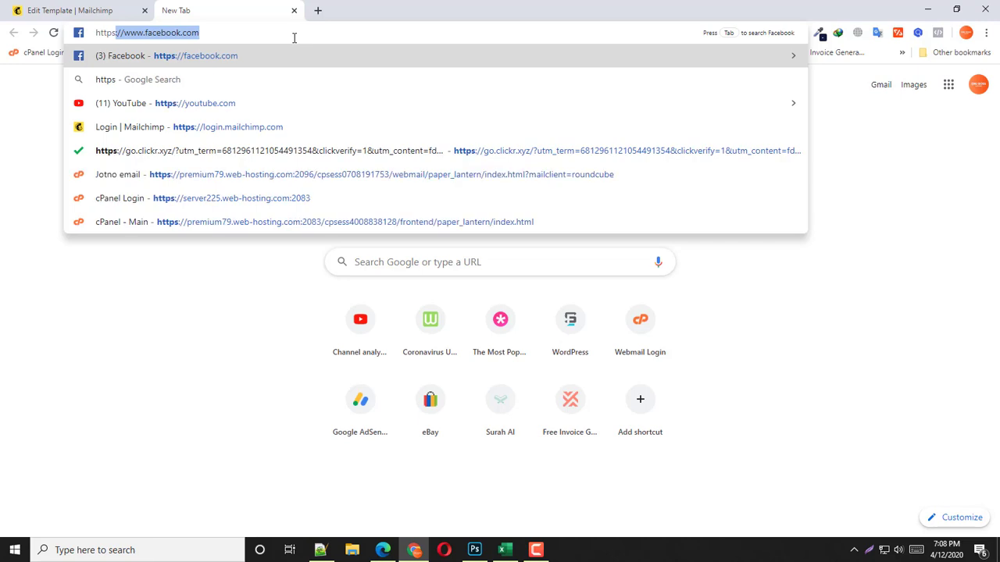
text(://www)
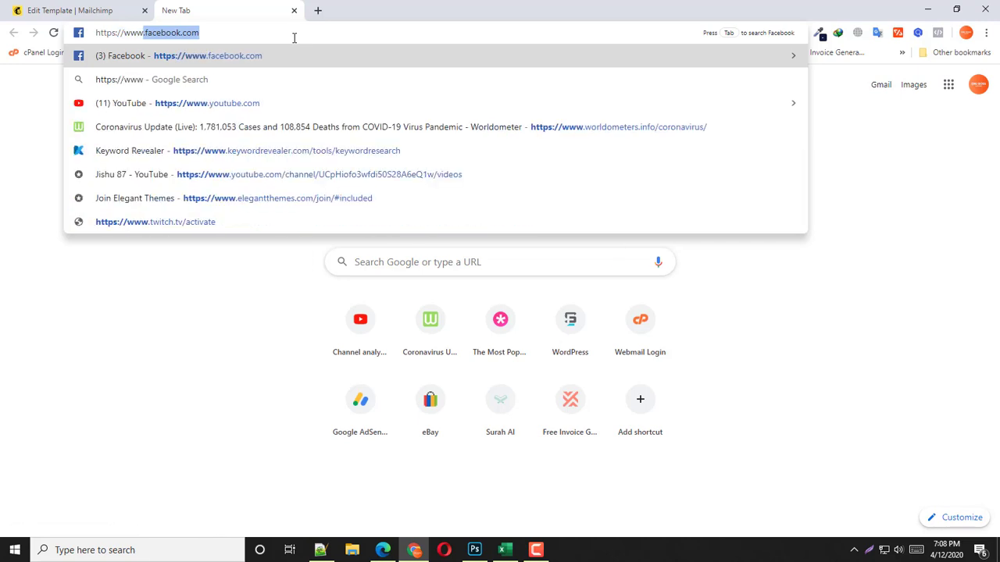
text(.h)
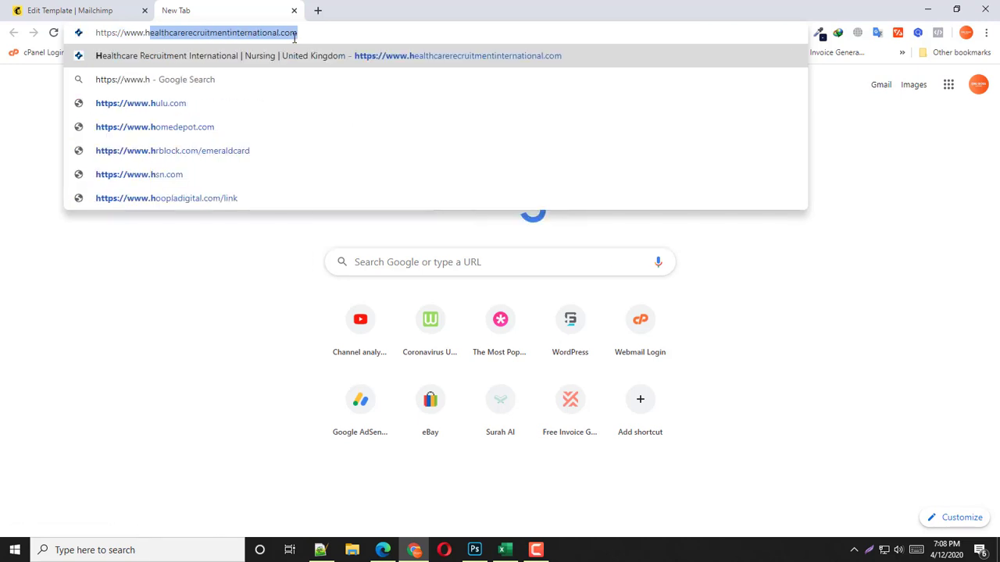
key(BackSpace)
key(BackSpace)
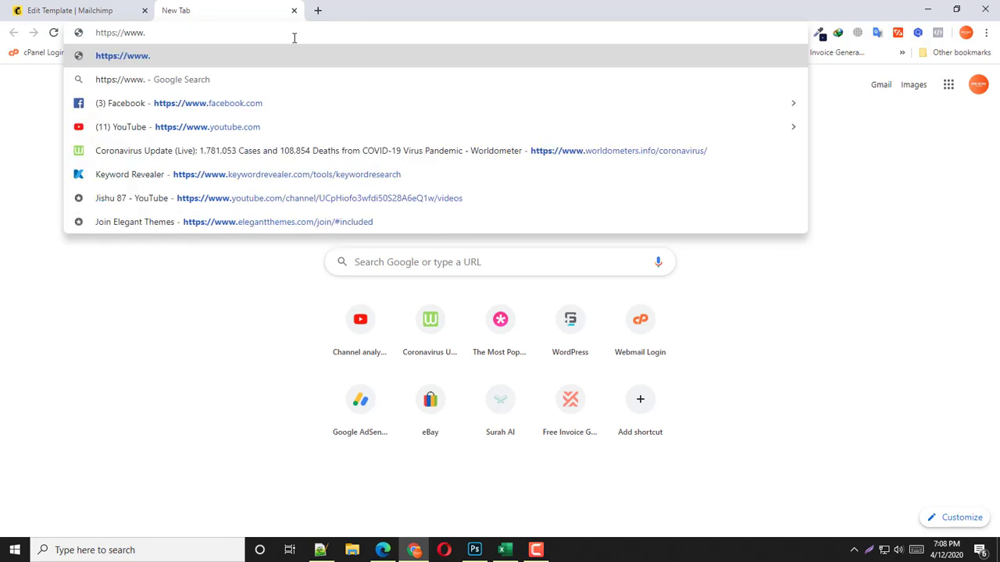
text(fi)
key(BackSpace)
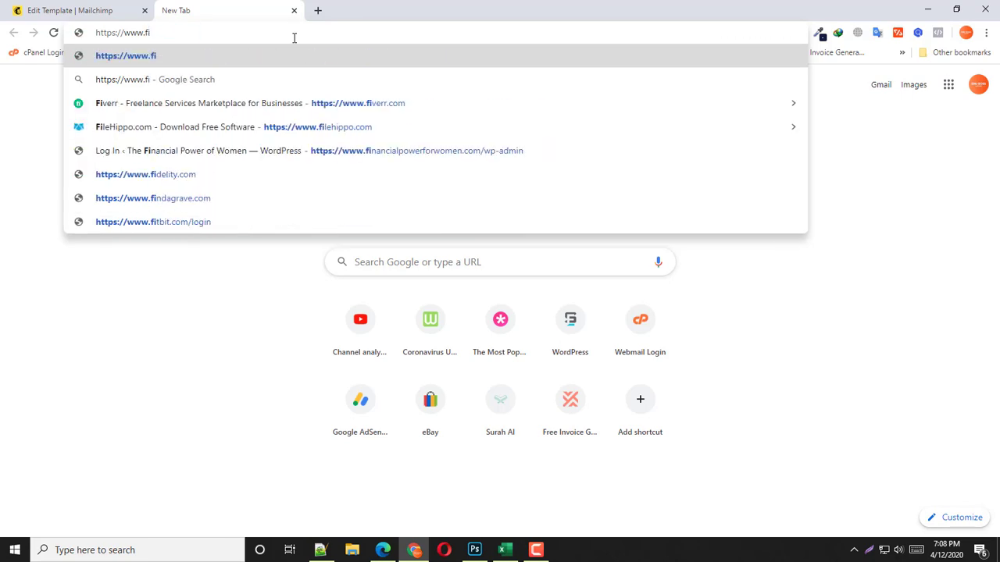
Step: Load financialstabilityexperience.com in the new tab and copy its web address
key(ctrl+a)
text(finan)
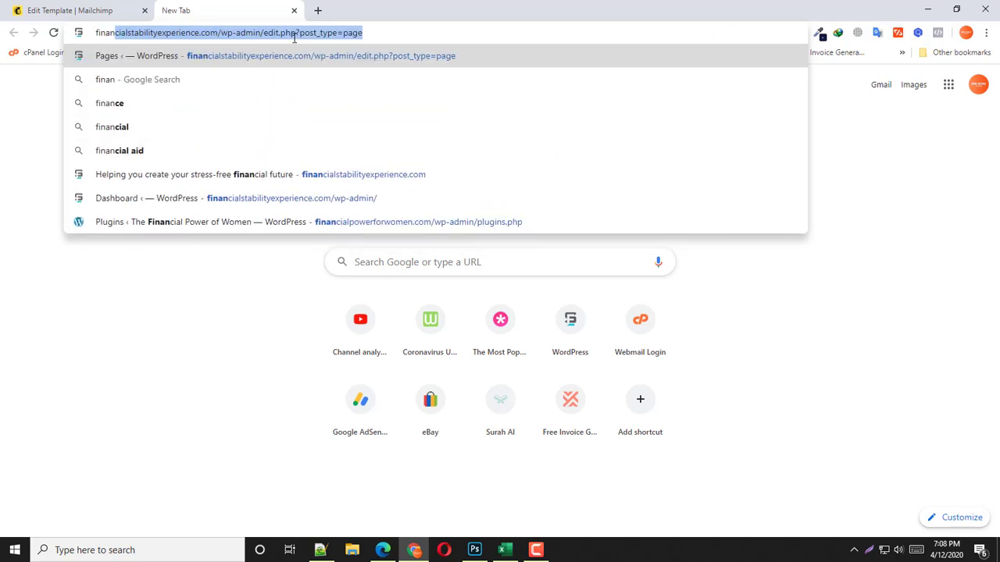
key(Right)
key(shift+Left)
key(shift+Left)
key(shift+Left)
key(shift+Left)
key(shift+Left)
key(shift+Left)
key(shift+Left)
key(shift+Left)
key(shift+Left)
key(shift+Left)
key(shift+Left)
key(shift+Left)
key(shift+Left)
key(shift+Left)
key(shift+Left)
key(shift+Left)
key(shift+Left)
key(shift+Left)
key(shift+Left)
key(shift+Left)
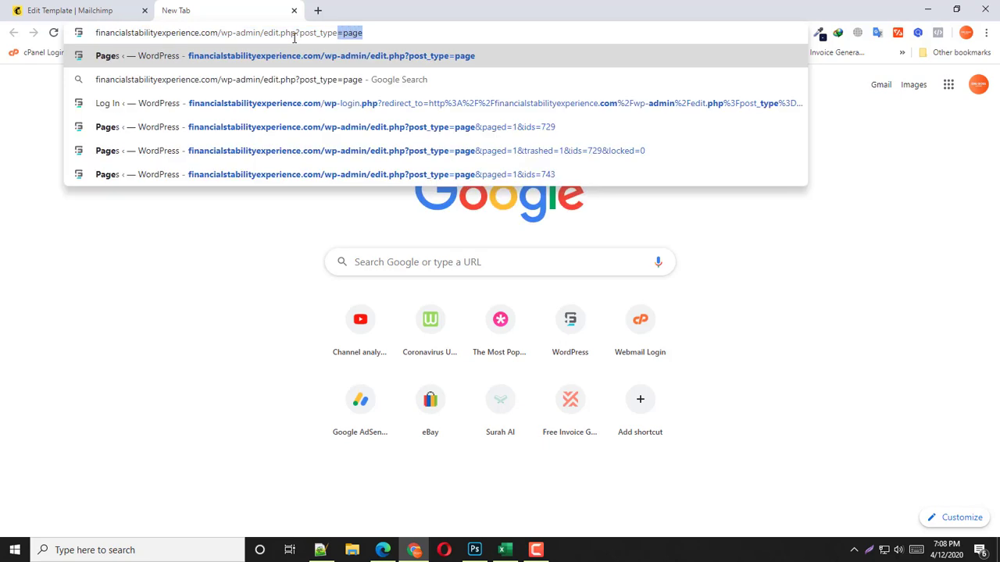
key(shift+Left)
key(BackSpace)
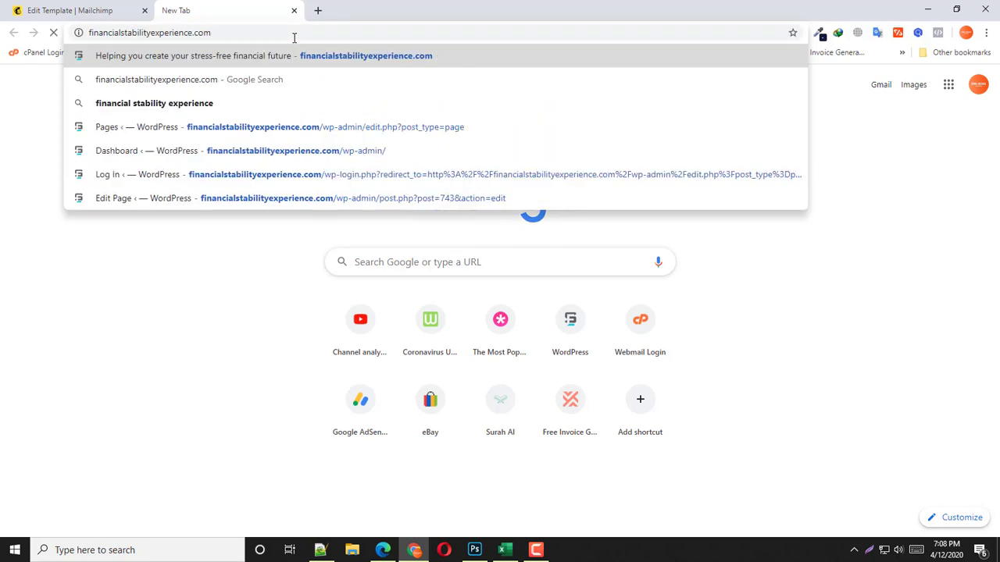
key(Return)
click(288, 33)
key(ctrl+c)
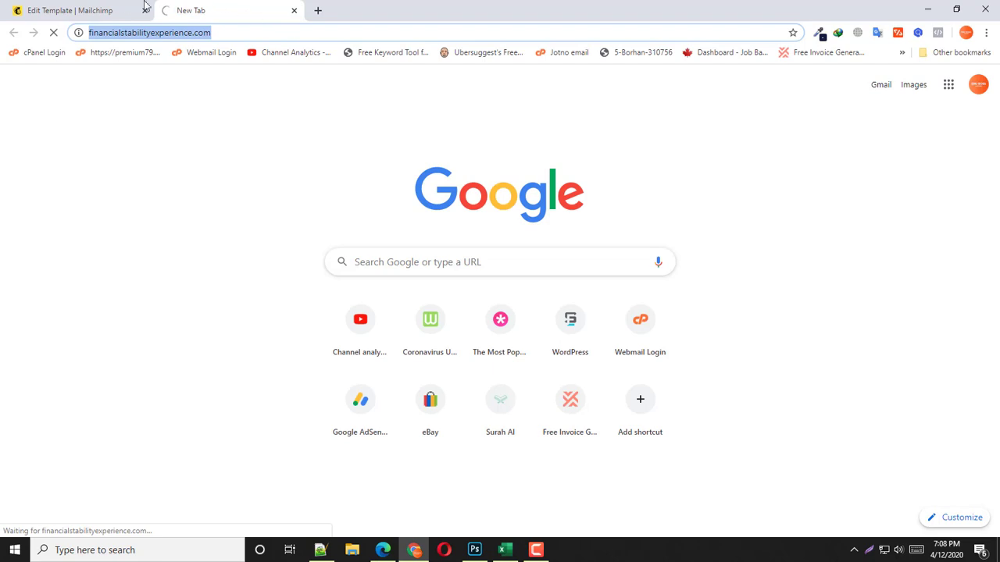
key(ctrl+shift+Tab)
triple_click(625, 288)
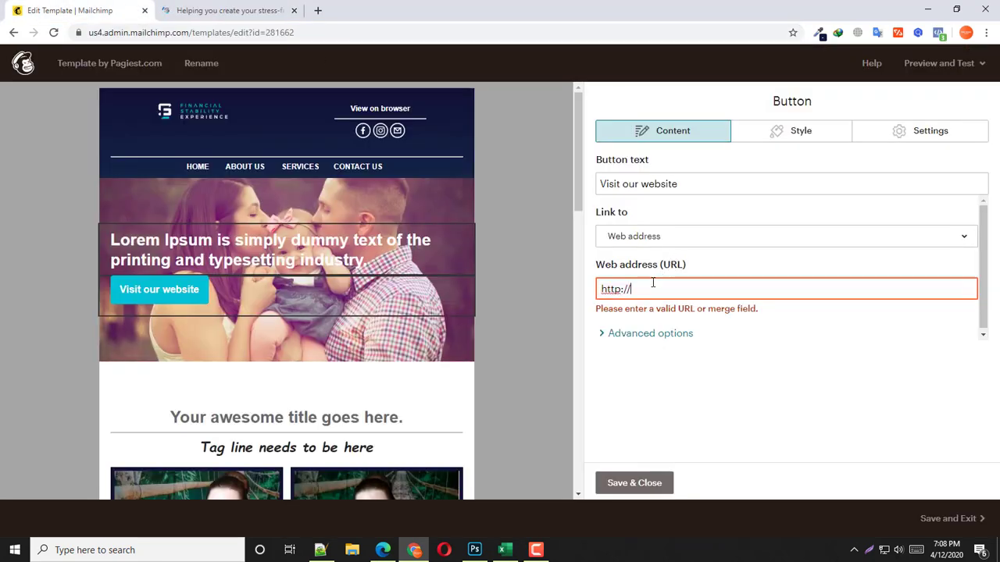
key(ctrl+v)
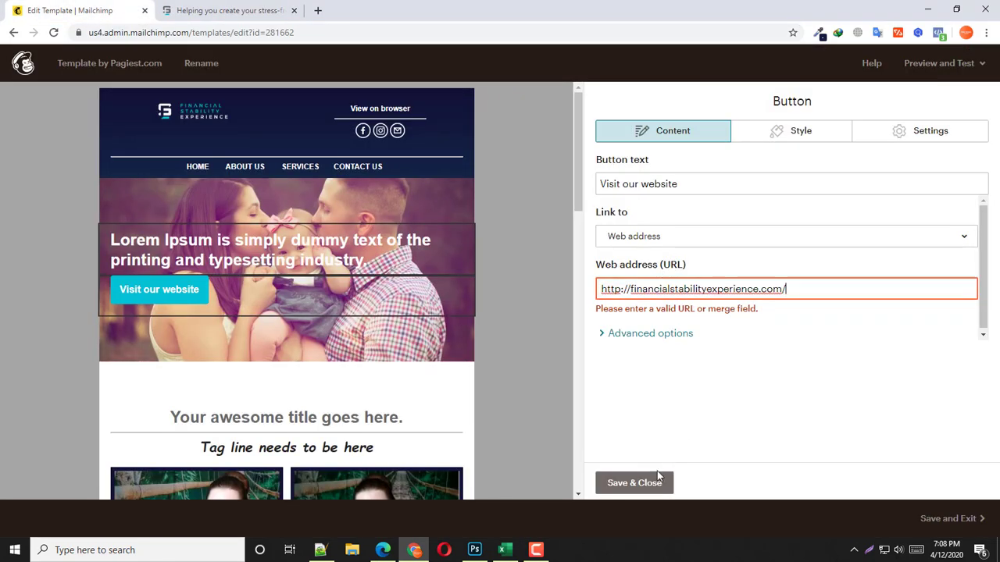
click(634, 483)
Step: Reopen the button block for editing, log out of WordPress on the company website, and reload the site's home page
mouse_move(194, 305)
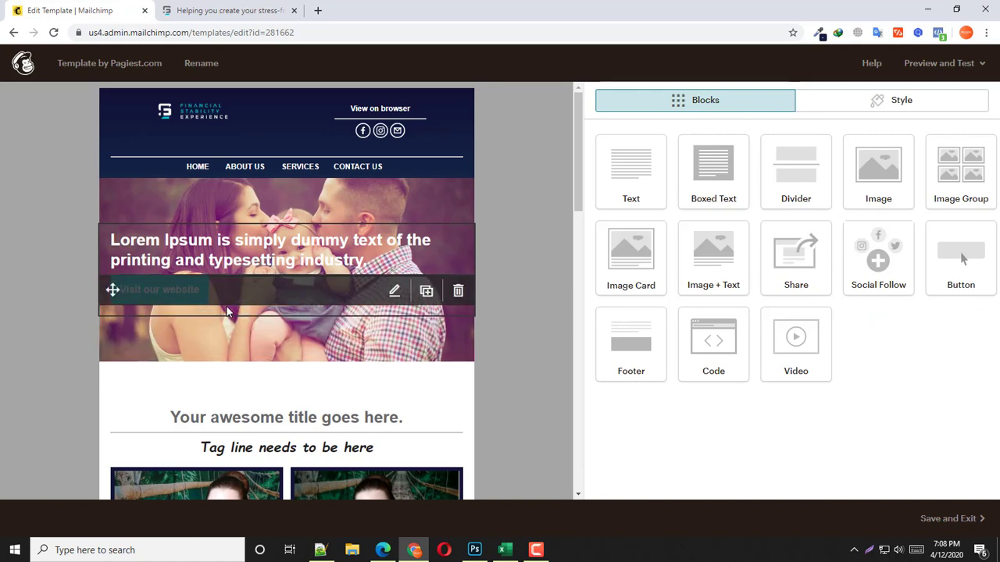
click(395, 291)
click(265, 9)
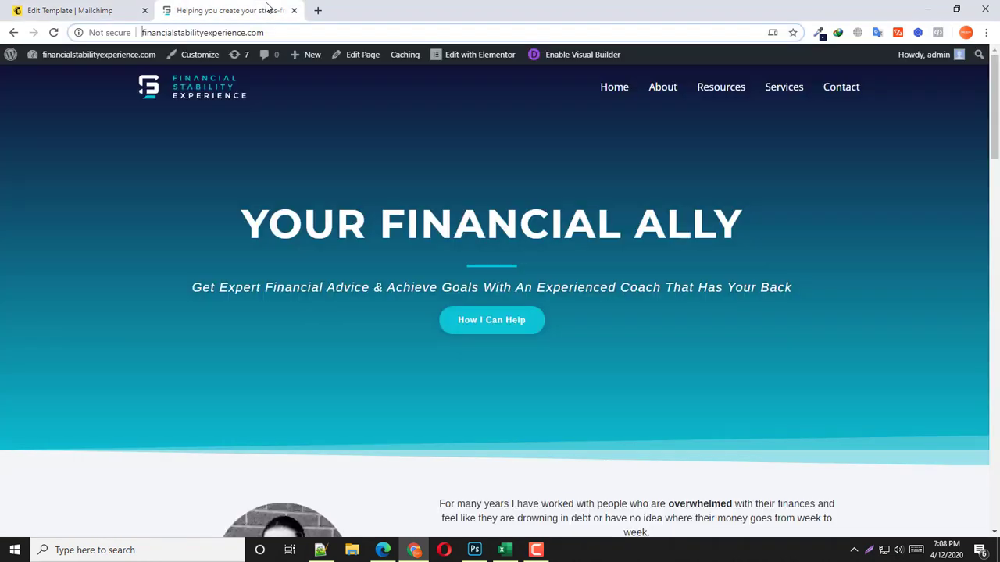
mouse_move(951, 57)
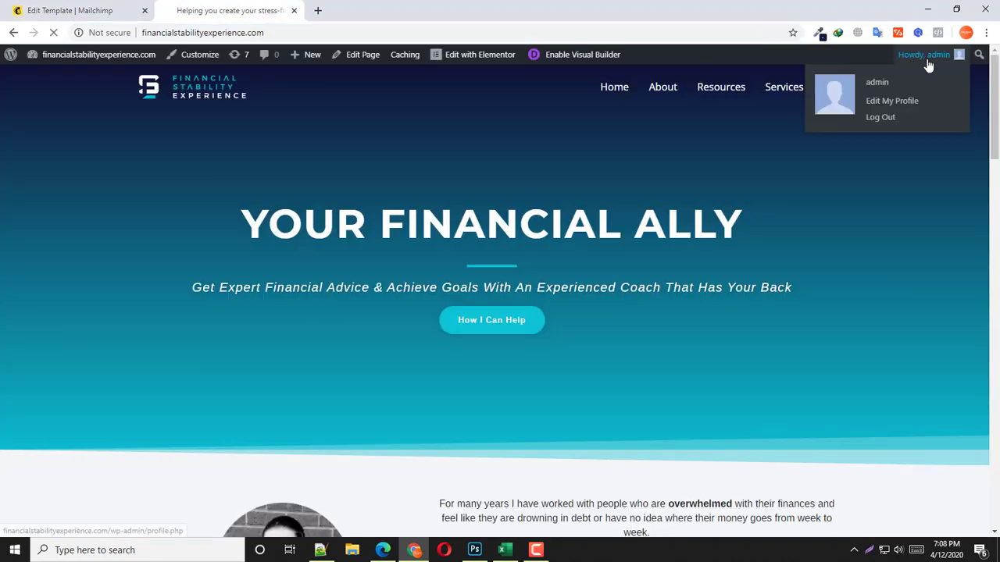
click(882, 118)
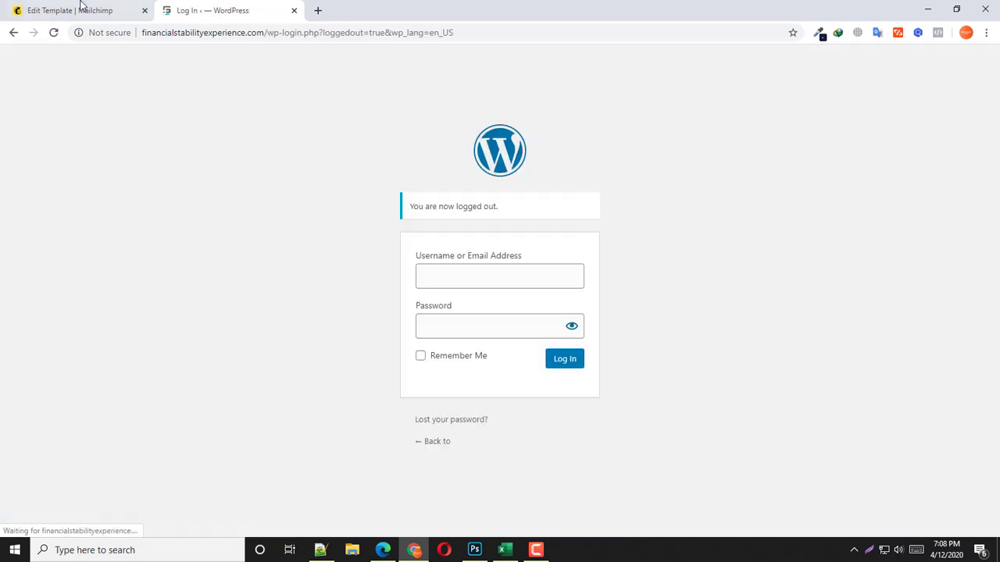
drag(267, 42, 542, 47)
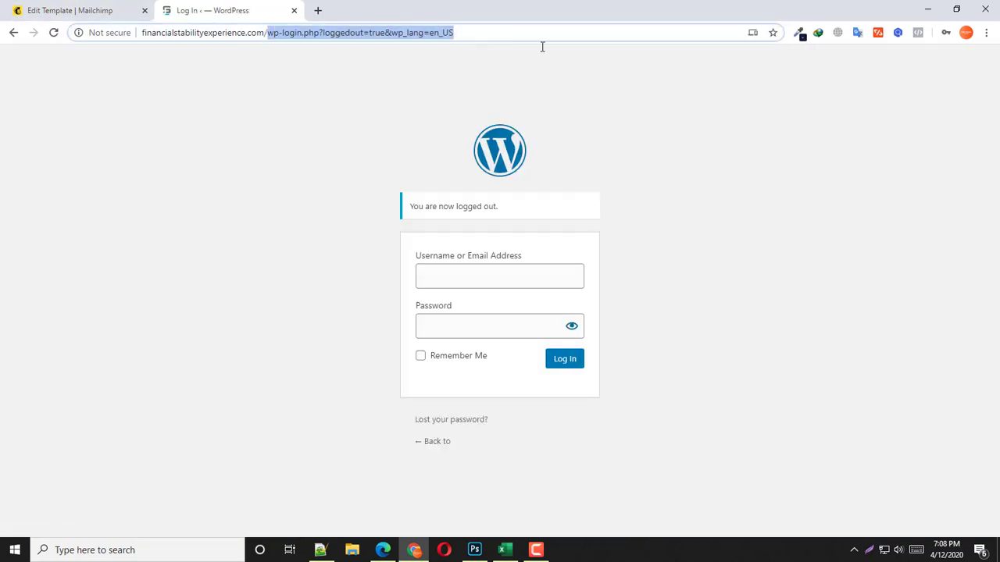
key(BackSpace)
key(Return)
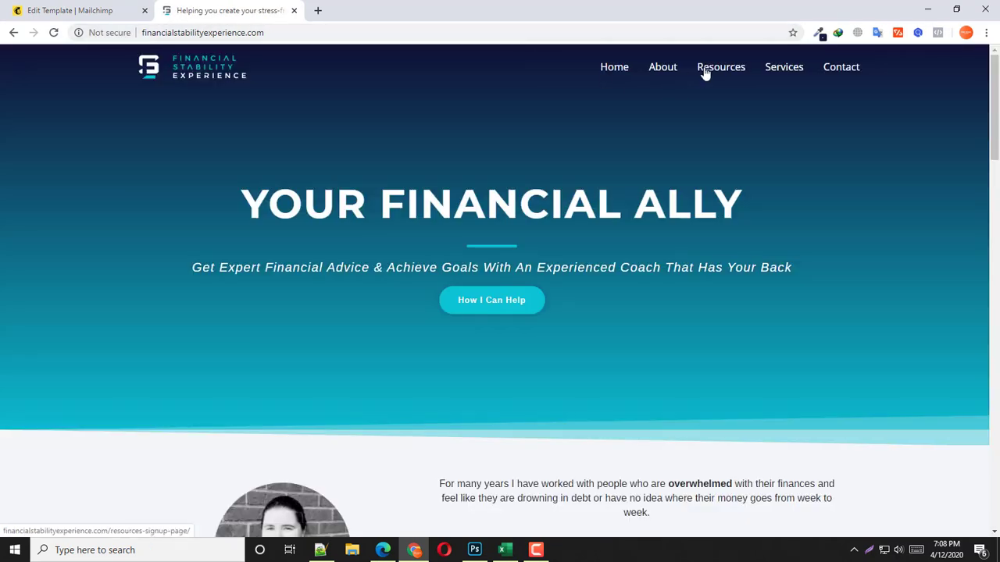
right_click(782, 72)
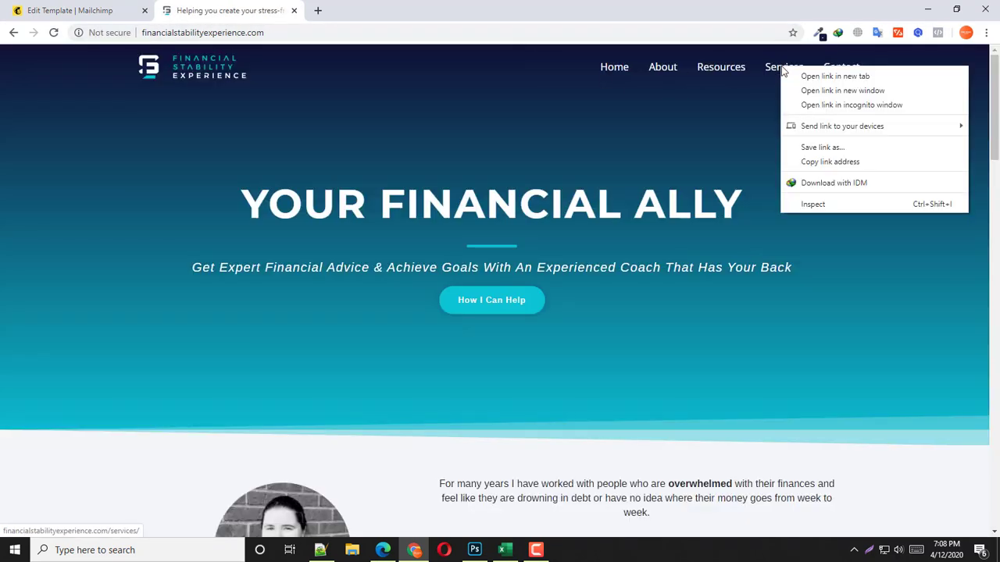
click(821, 162)
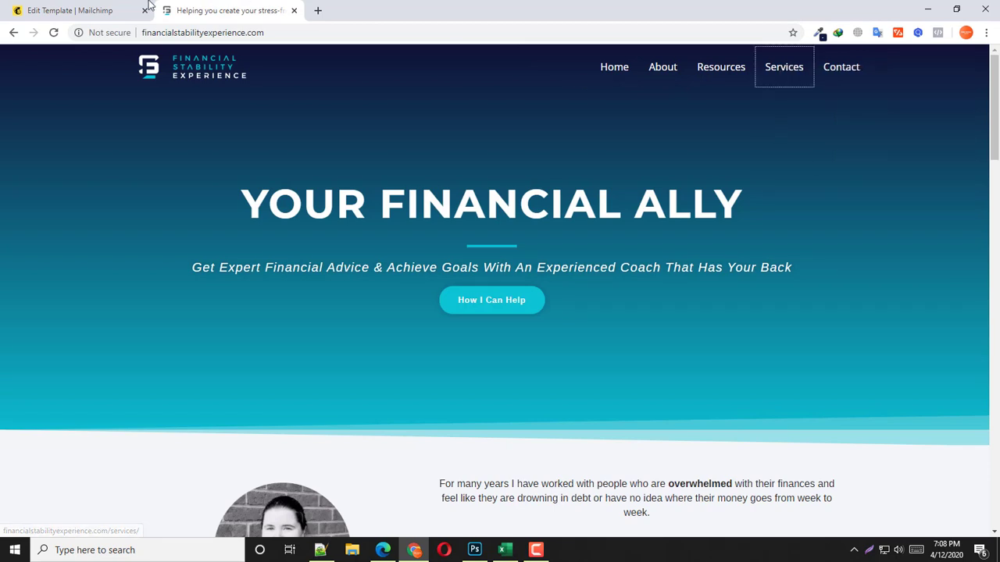
click(90, 10)
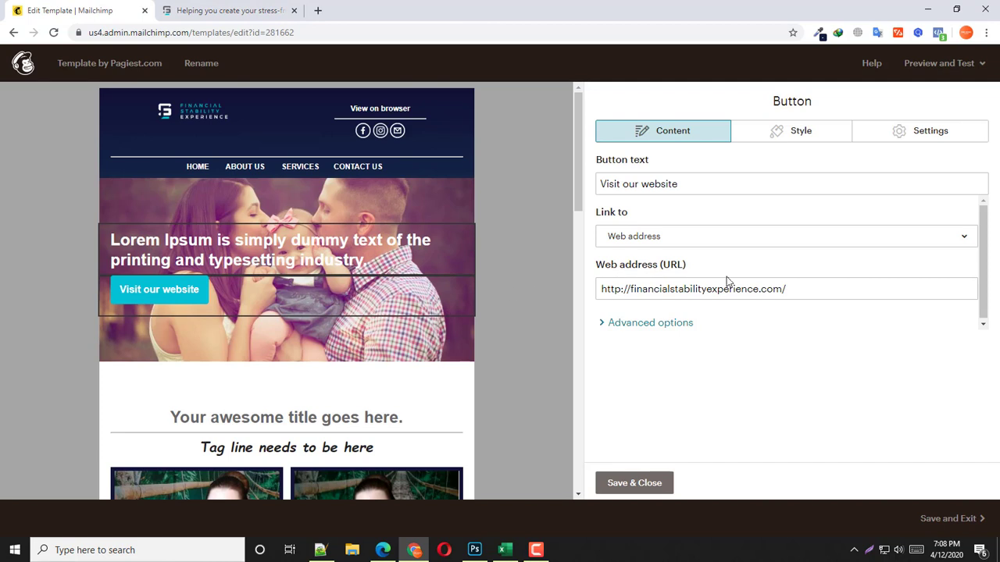
triple_click(795, 292)
text(http://financialstabilityexperience.com/services/)
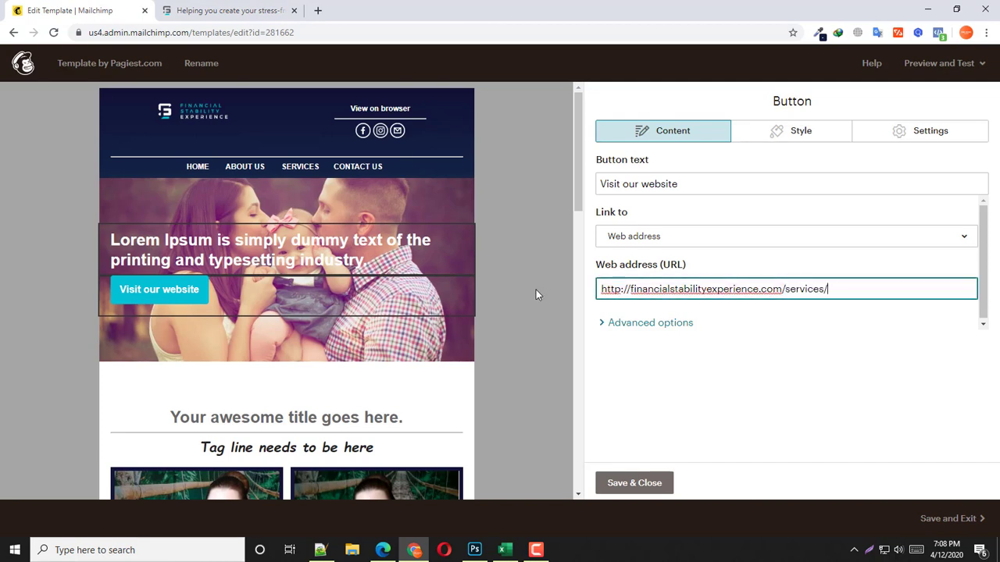
click(635, 484)
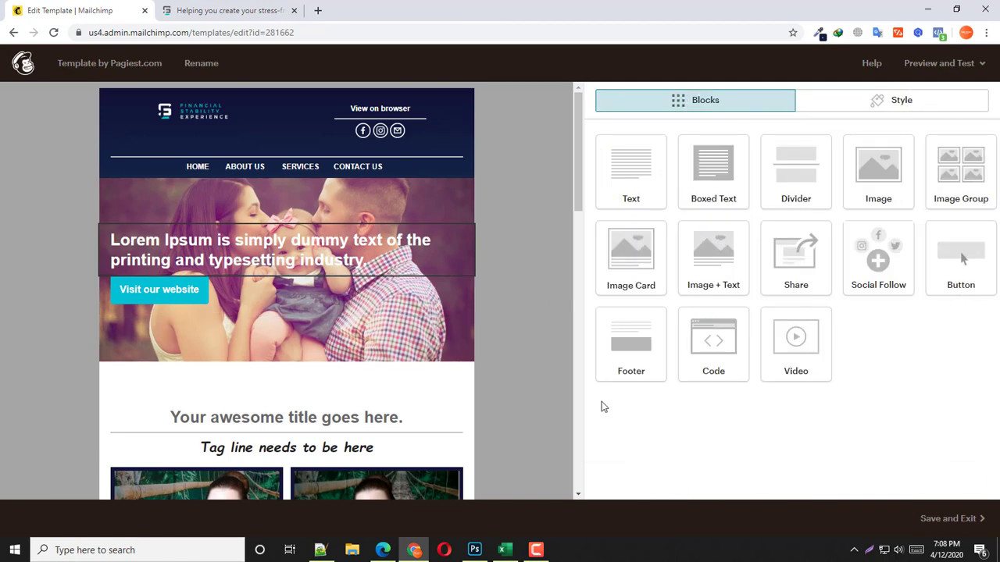
Step: Change the text of the button over the family photo to "Email me"
click(422, 301)
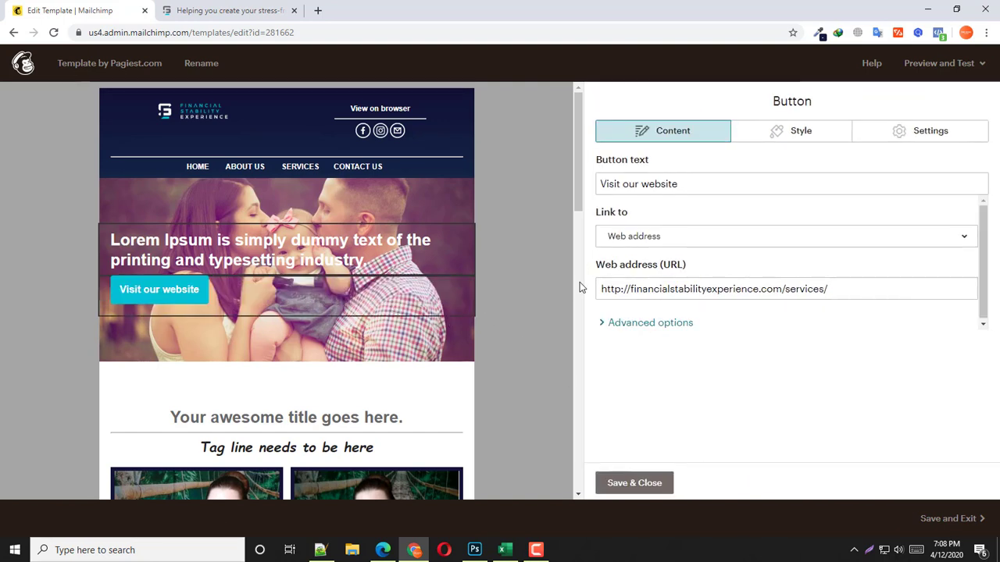
drag(699, 184, 622, 183)
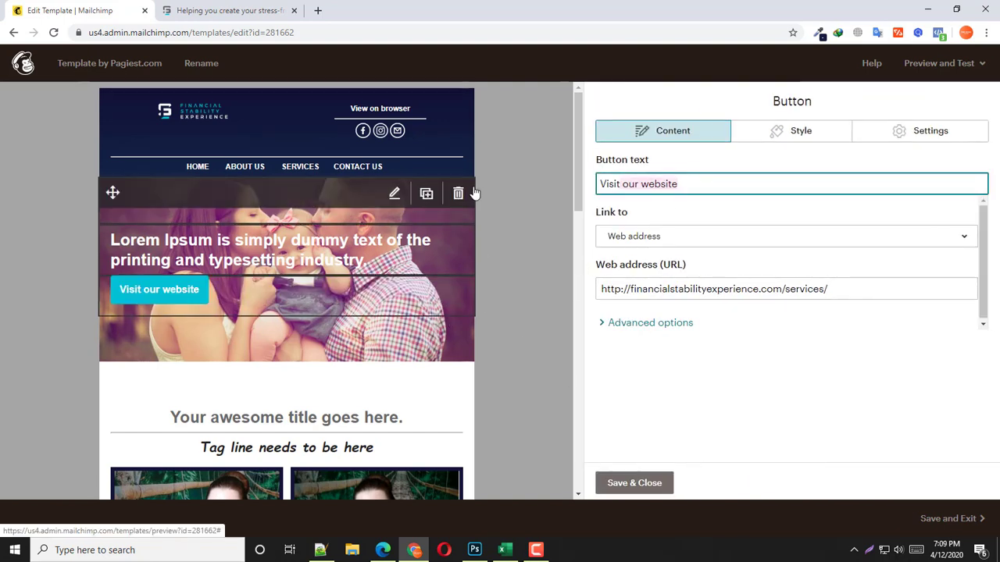
click(684, 183)
key(ctrl+a)
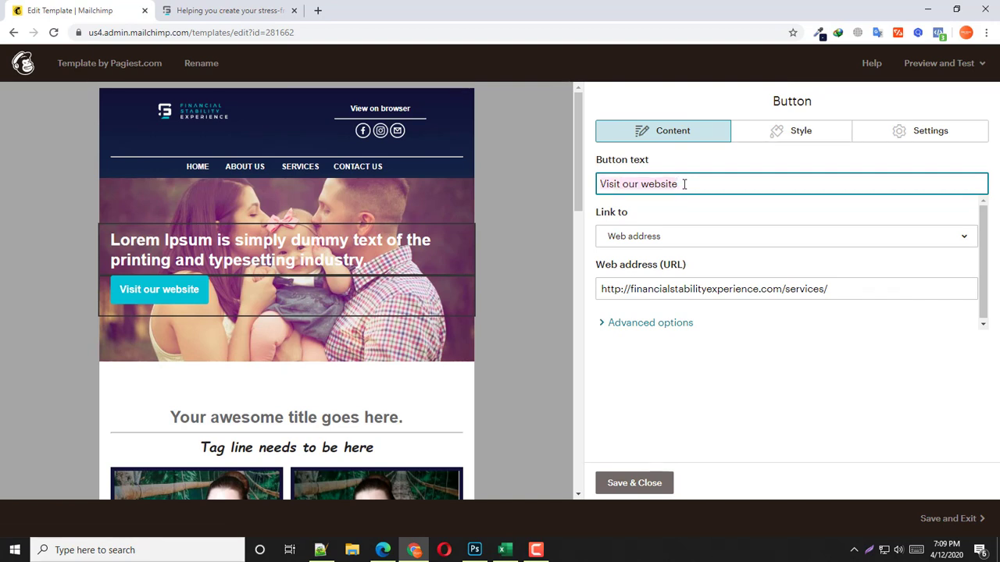
text(Empat)
key(BackSpace)
key(BackSpace)
key(BackSpace)
text(ailMe)
key(BackSpace)
key(BackSpace)
text(me)
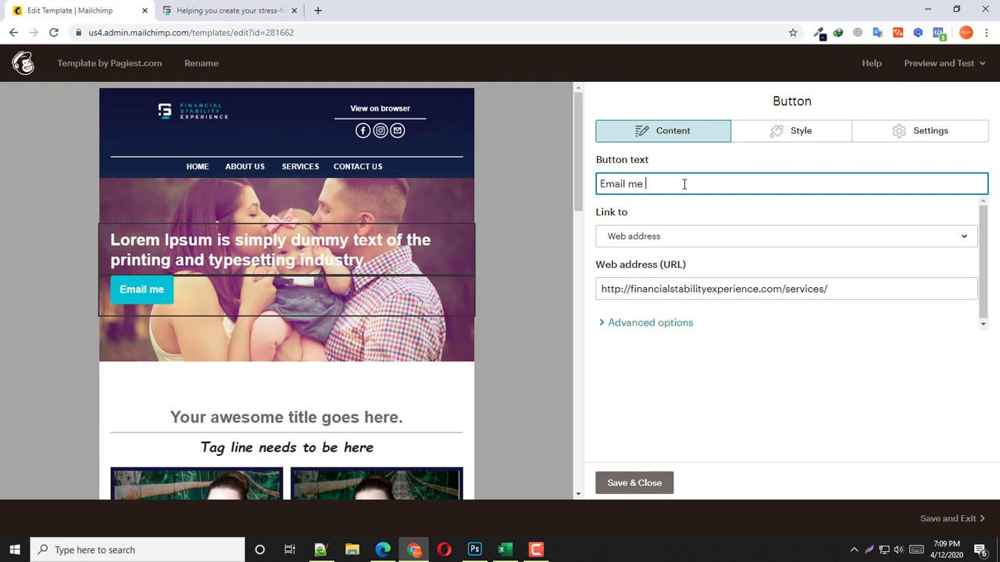
Step: Link the Email me button to an email address, using the contact's e-mail from the website's Contact page, and save the block
click(700, 239)
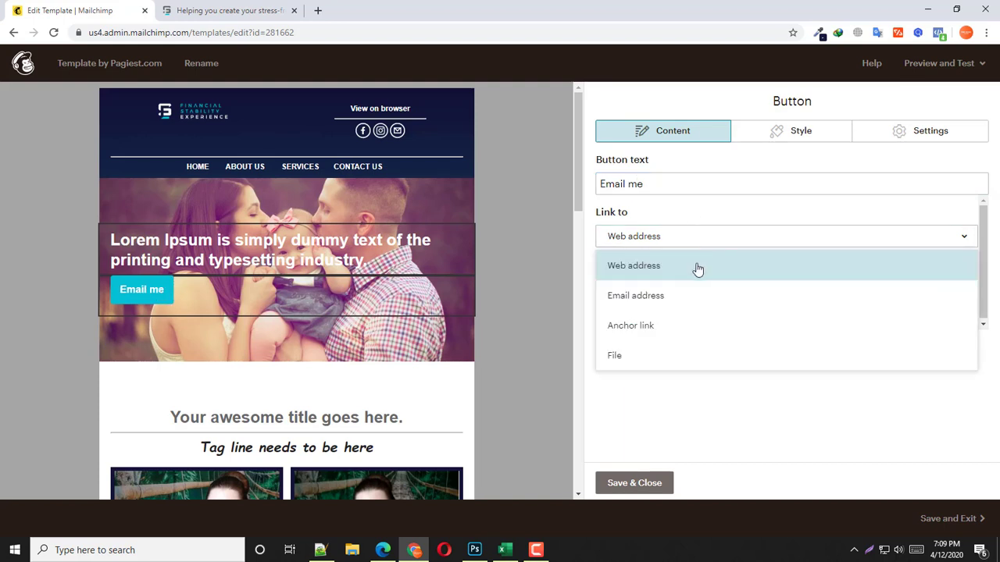
click(629, 295)
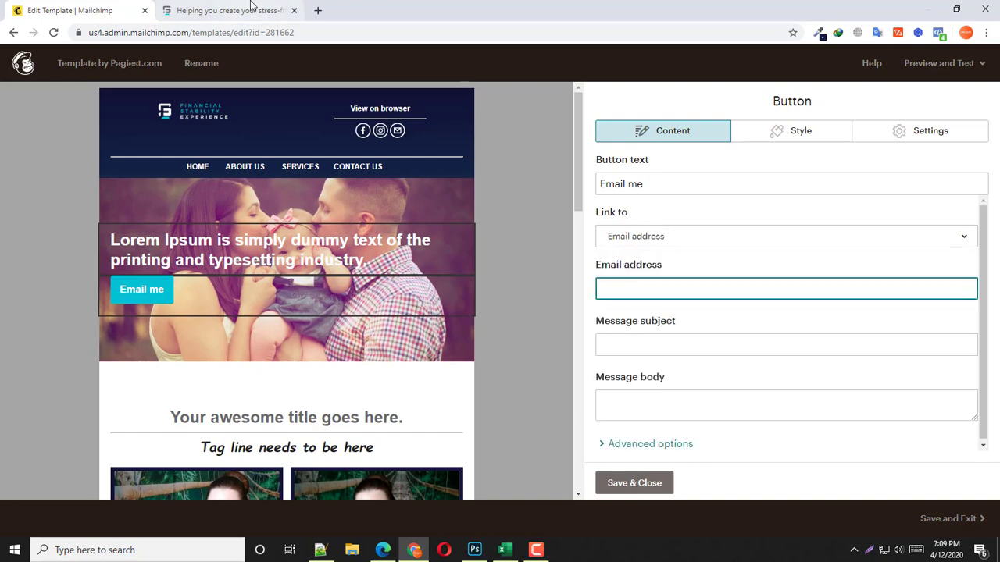
click(227, 11)
click(843, 69)
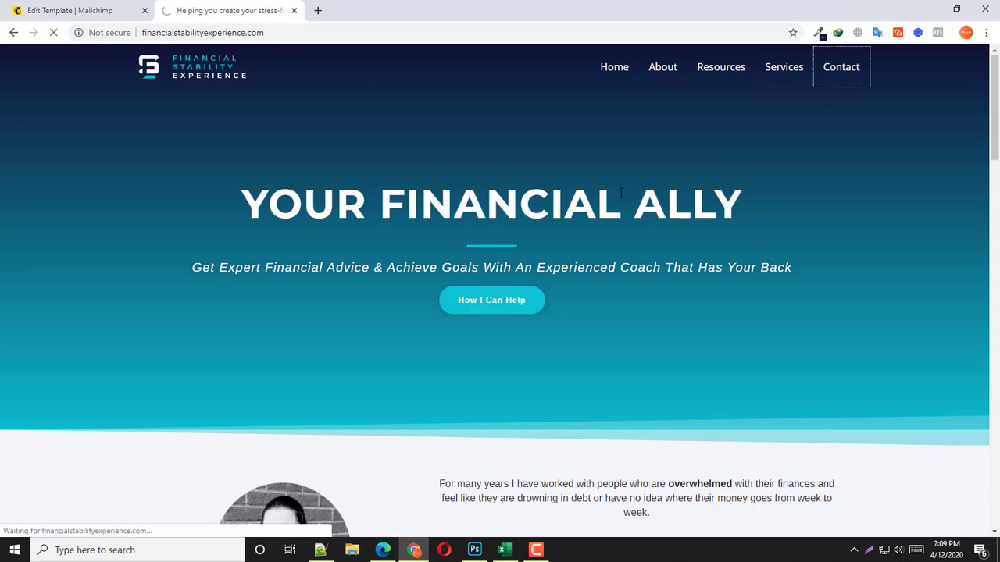
scroll(621, 201, down, 8)
scroll(618, 201, down, 6)
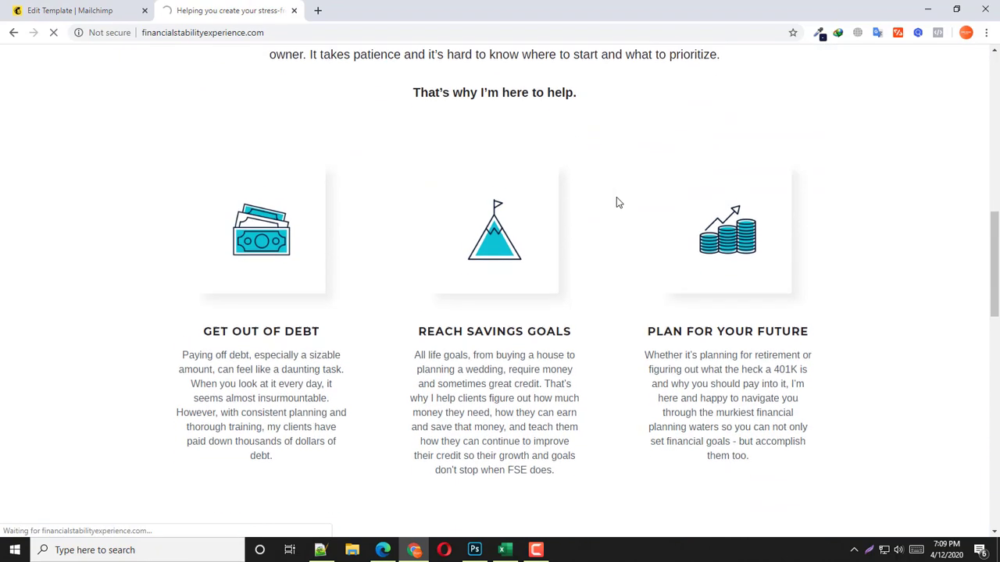
scroll(534, 239, down, 4)
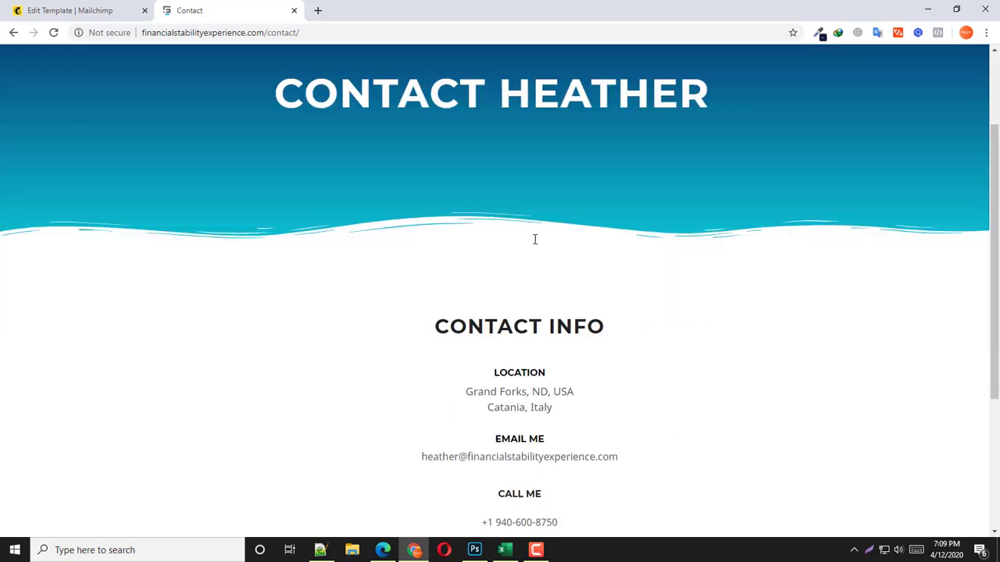
drag(617, 277, 421, 270)
key(ctrl+c)
click(78, 10)
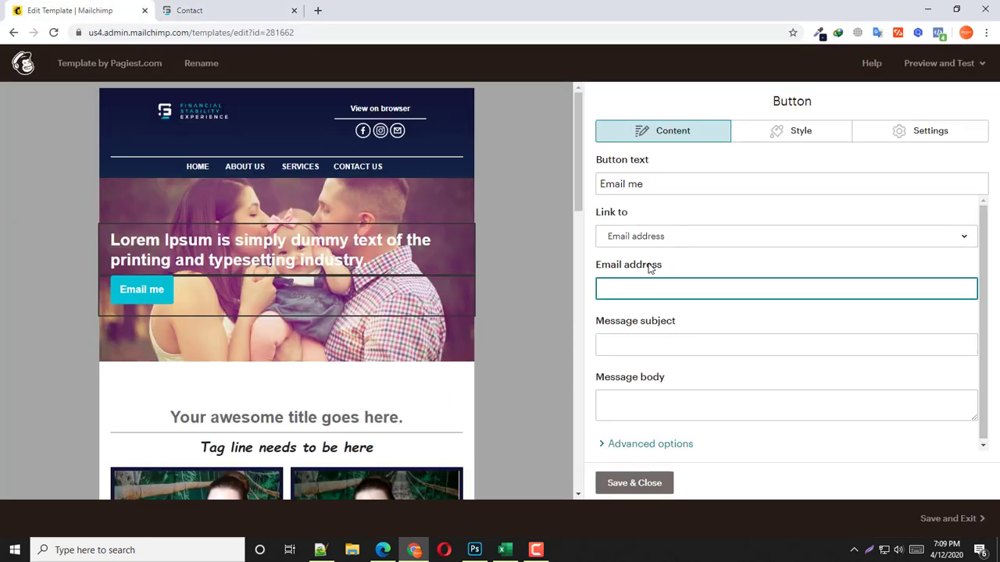
key(ctrl+v)
click(656, 480)
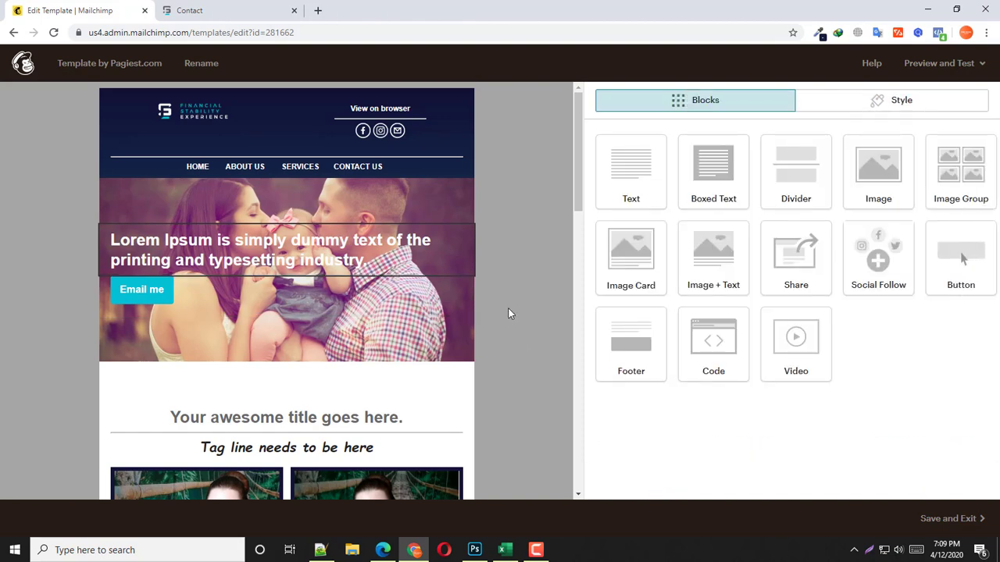
Step: Open the template in preview mode, test the Email me button, and dismiss the app chooser
mouse_move(480, 234)
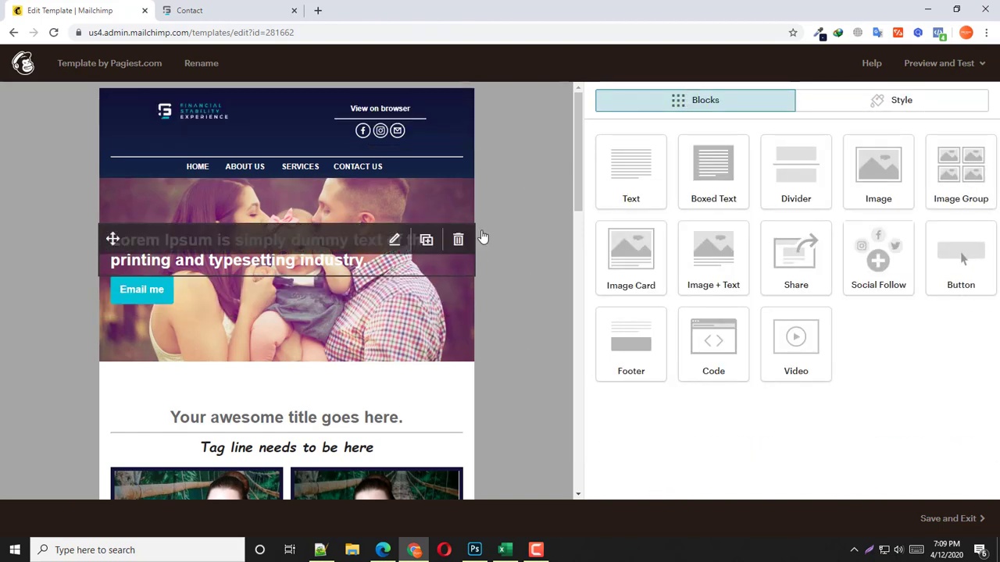
click(921, 66)
click(899, 97)
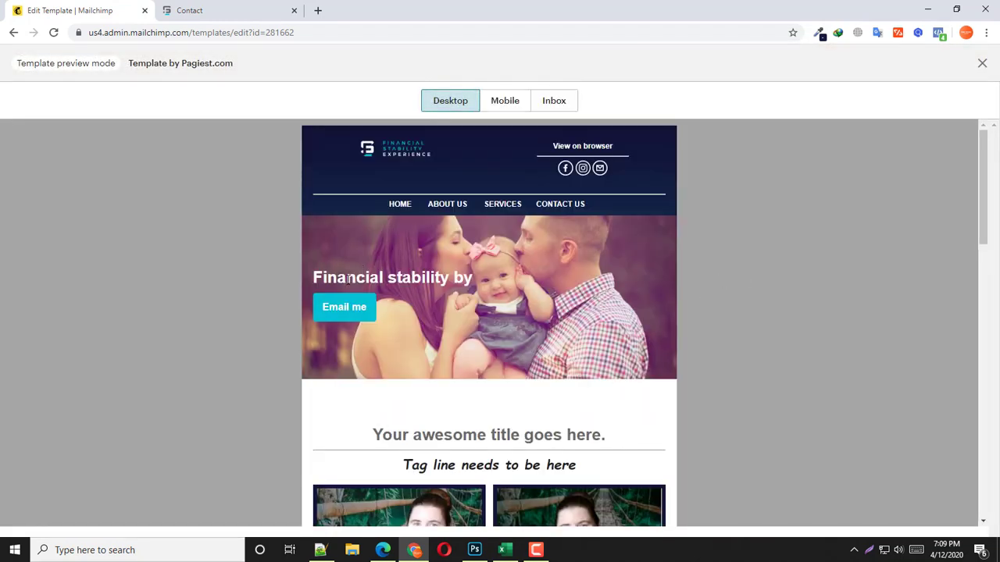
click(341, 310)
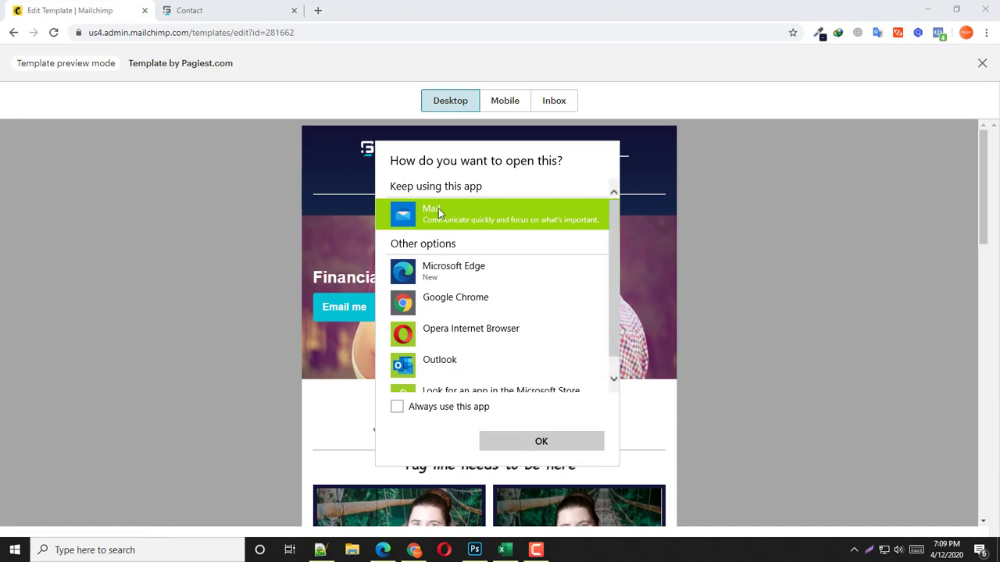
click(705, 207)
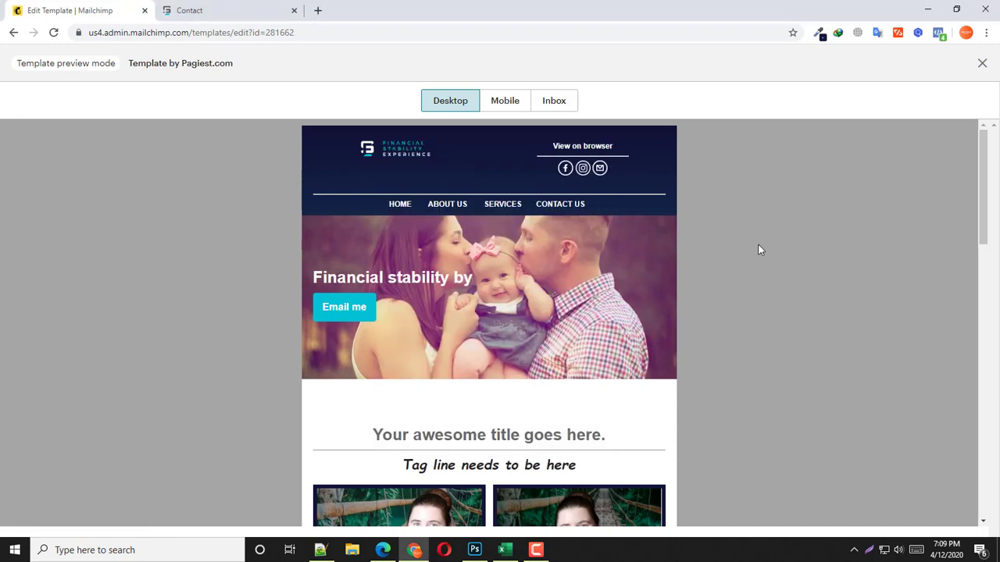
Step: Check the mobile preview of the template down to its footer, and return to the desktop preview
click(505, 100)
scroll(534, 235, down, 5)
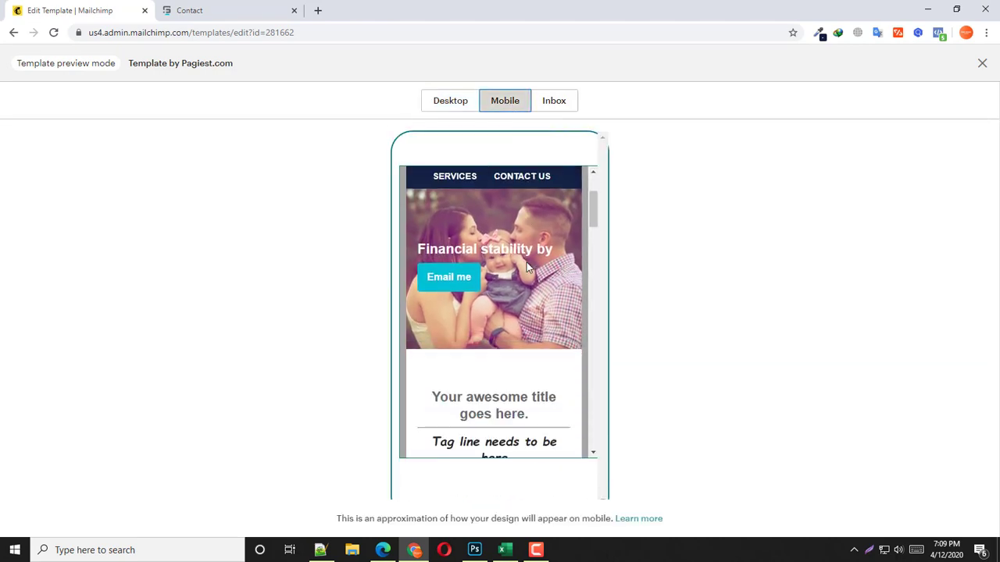
scroll(537, 256, down, 6)
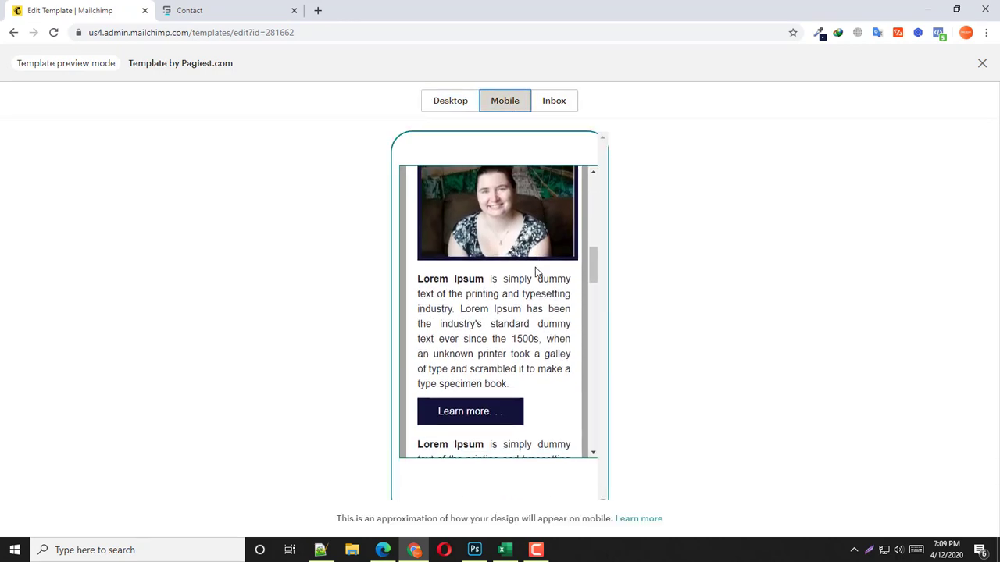
scroll(537, 278, down, 5)
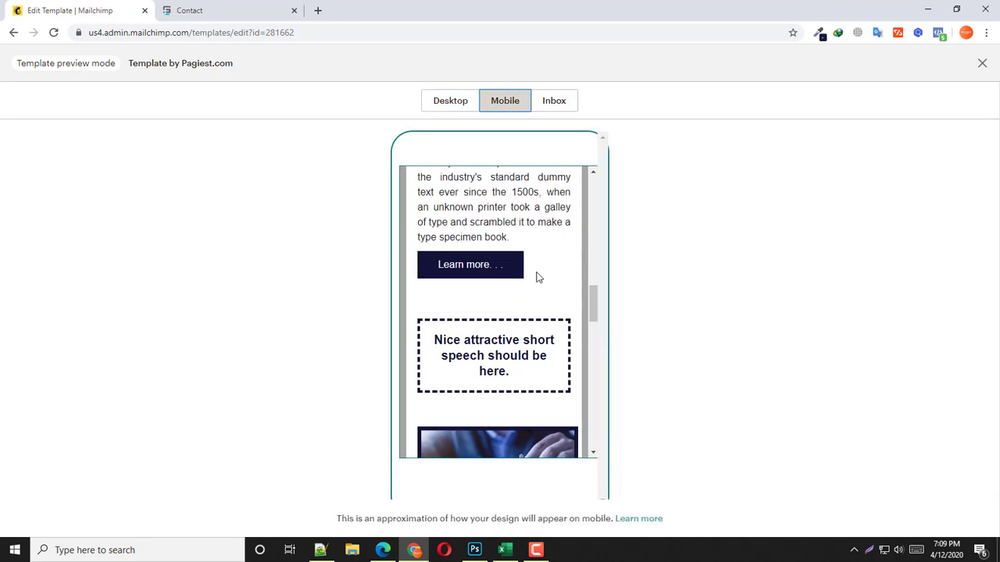
scroll(538, 282, down, 8)
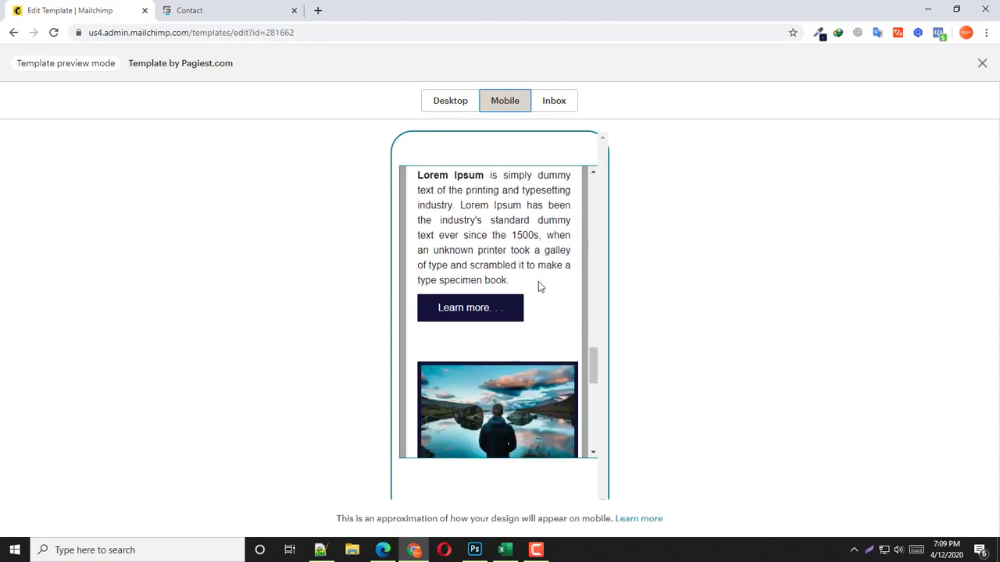
scroll(538, 287, down, 8)
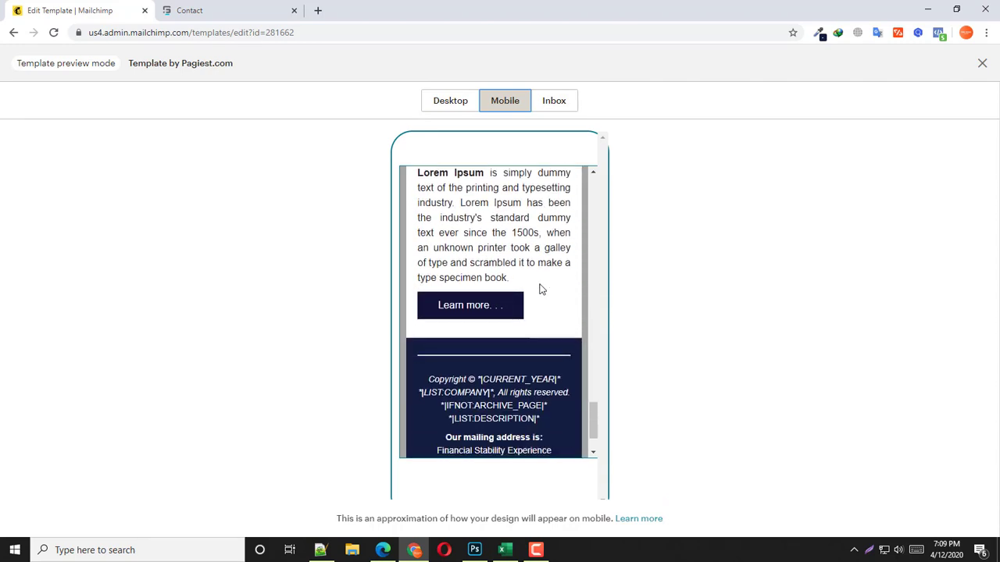
scroll(540, 283, down, 1)
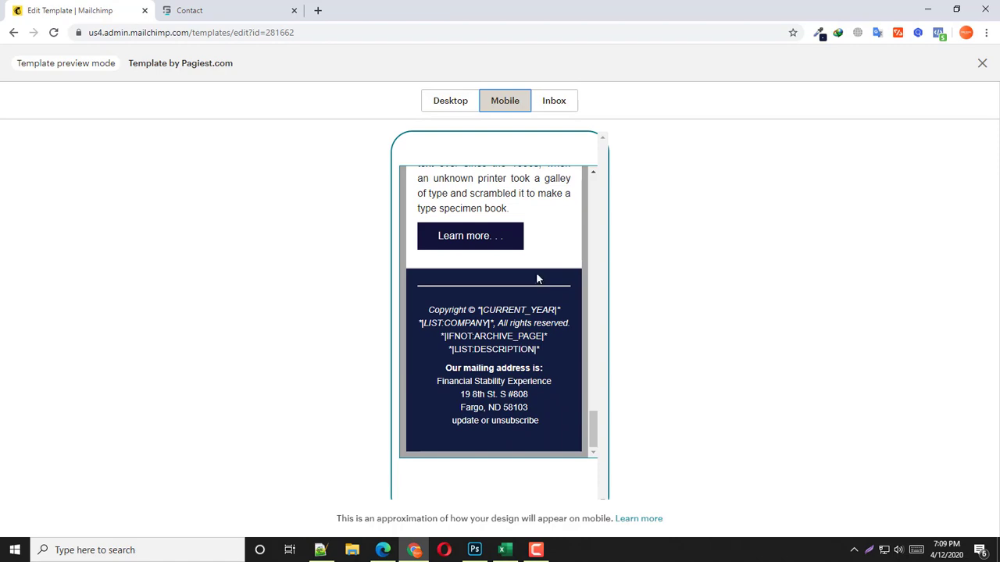
click(439, 105)
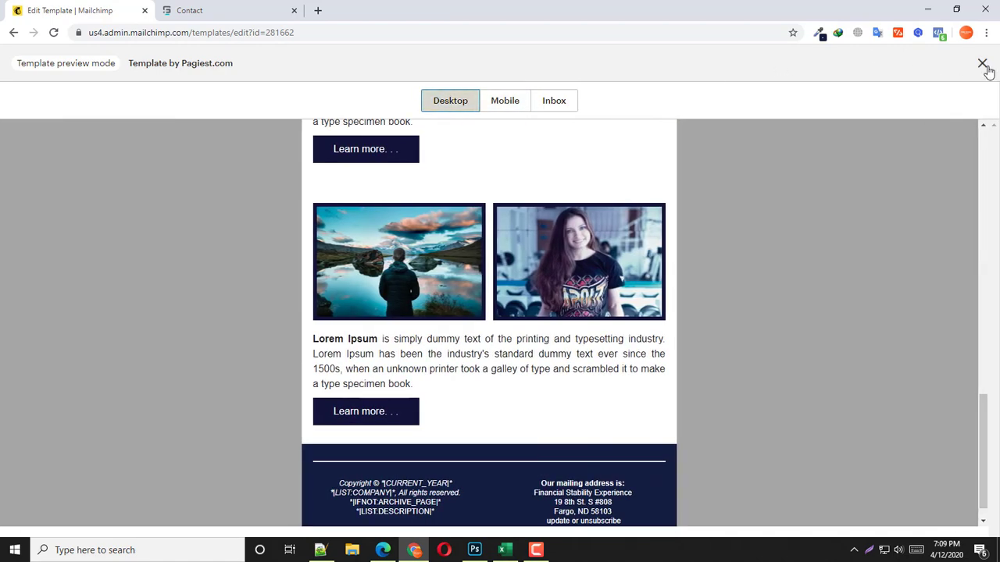
Step: Leave the preview and look over the template, its style sections and the available content blocks
click(982, 64)
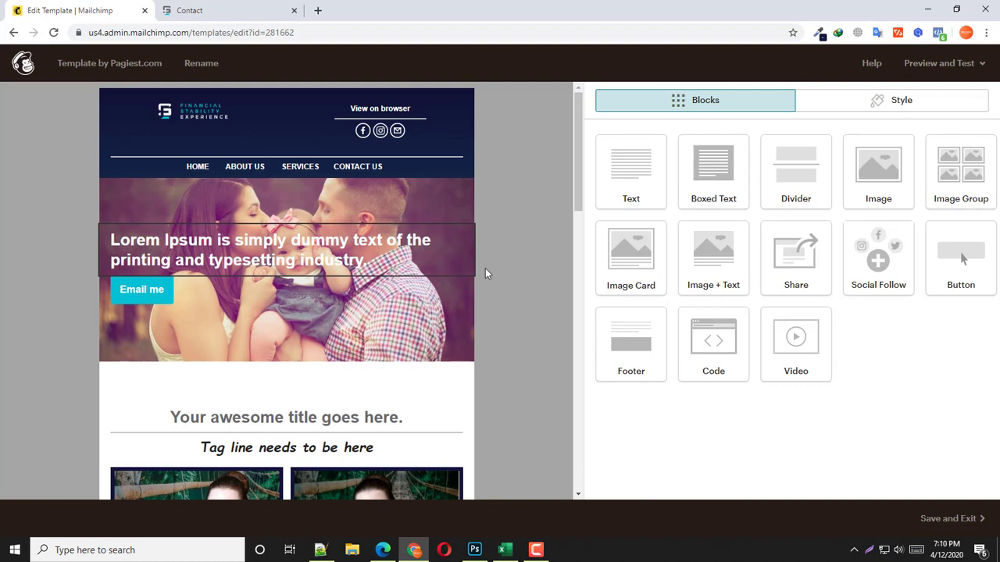
mouse_move(396, 246)
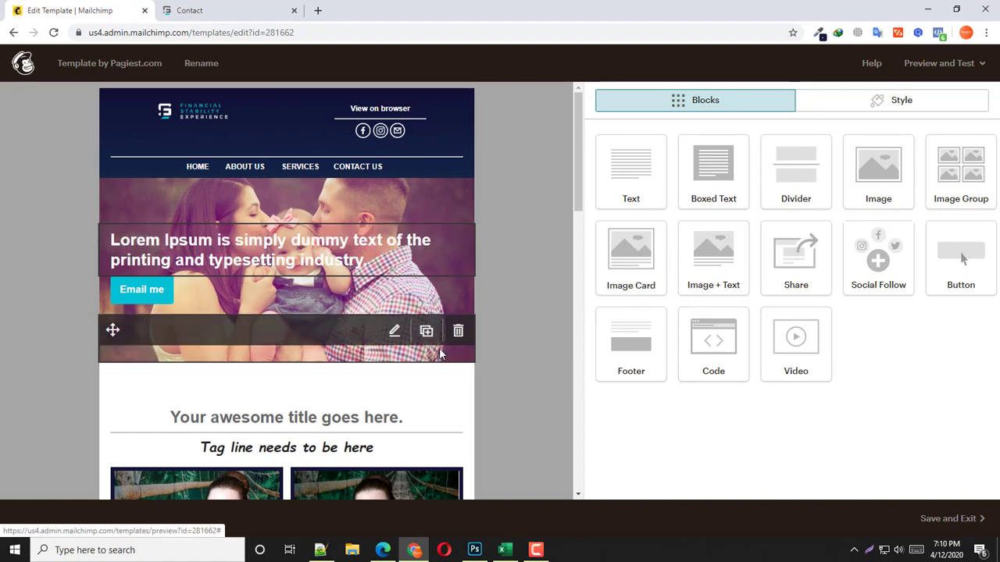
scroll(534, 268, down, 3)
scroll(485, 211, up, 3)
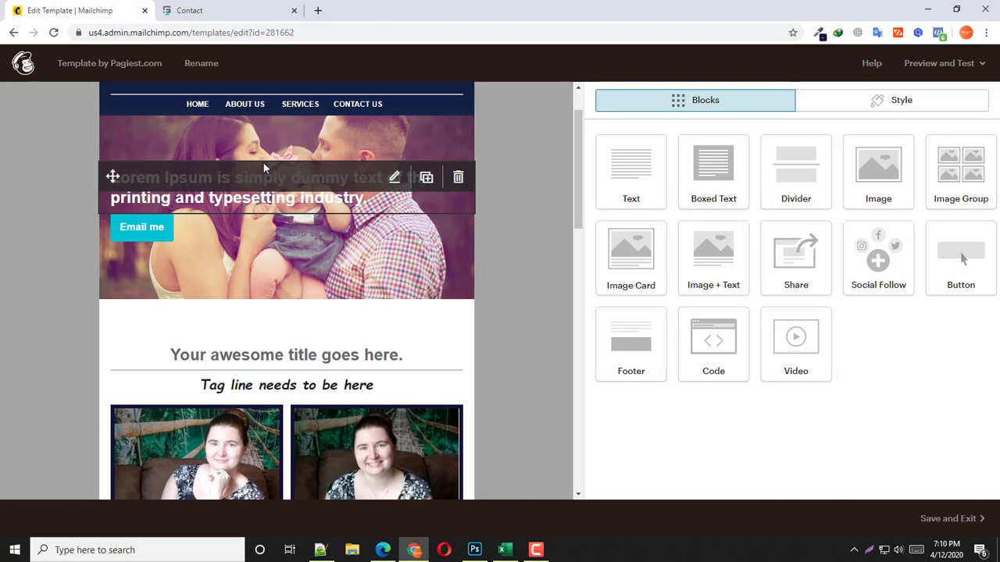
scroll(350, 160, up, 1)
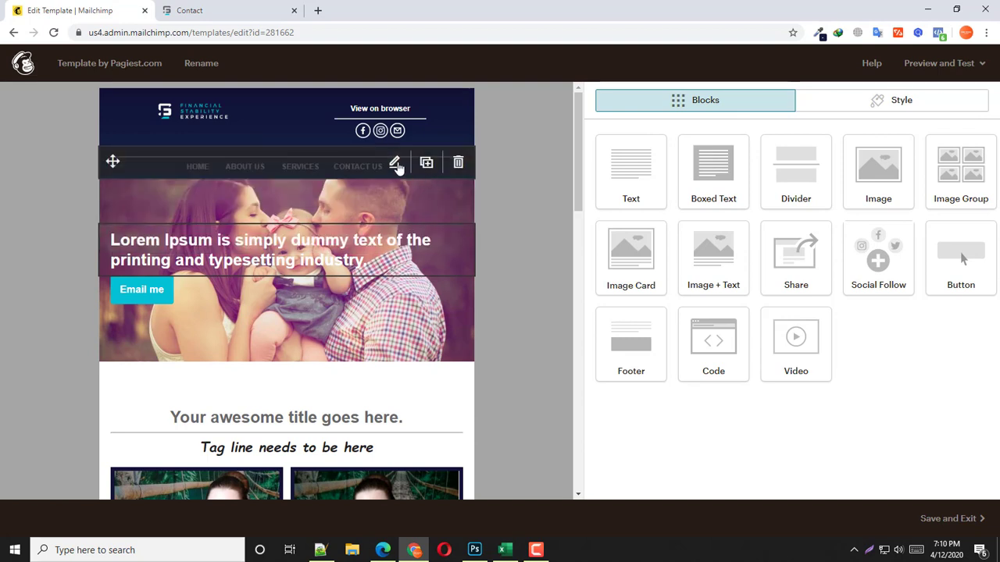
click(845, 102)
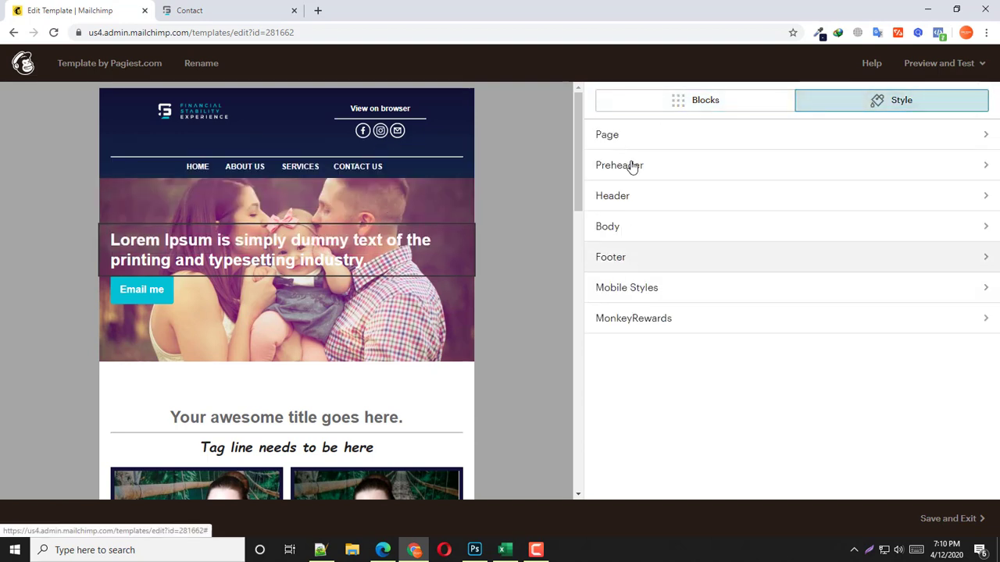
click(658, 114)
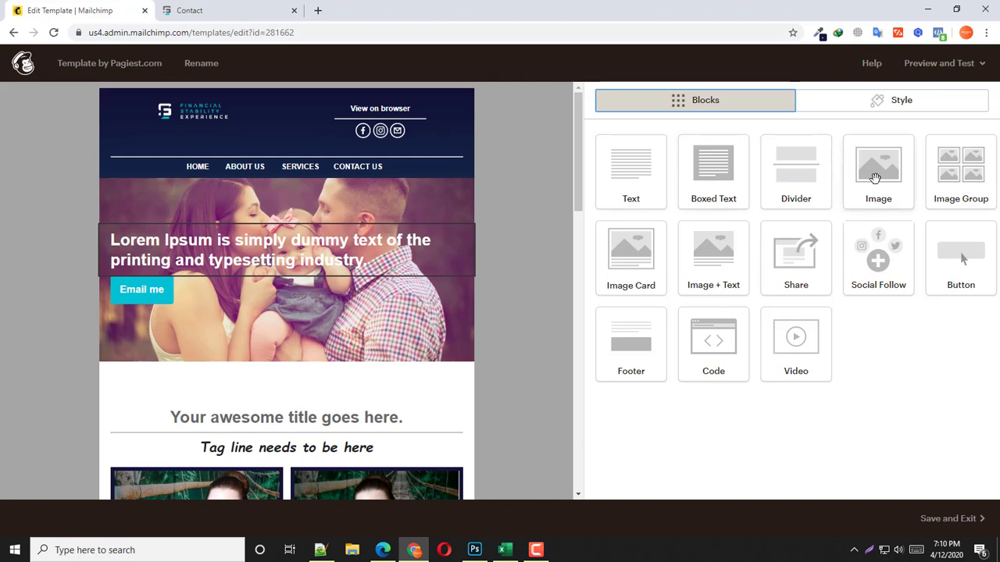
drag(640, 330, 551, 242)
Step: Set the page background color to white (#ffffff) in the Page style settings
click(870, 103)
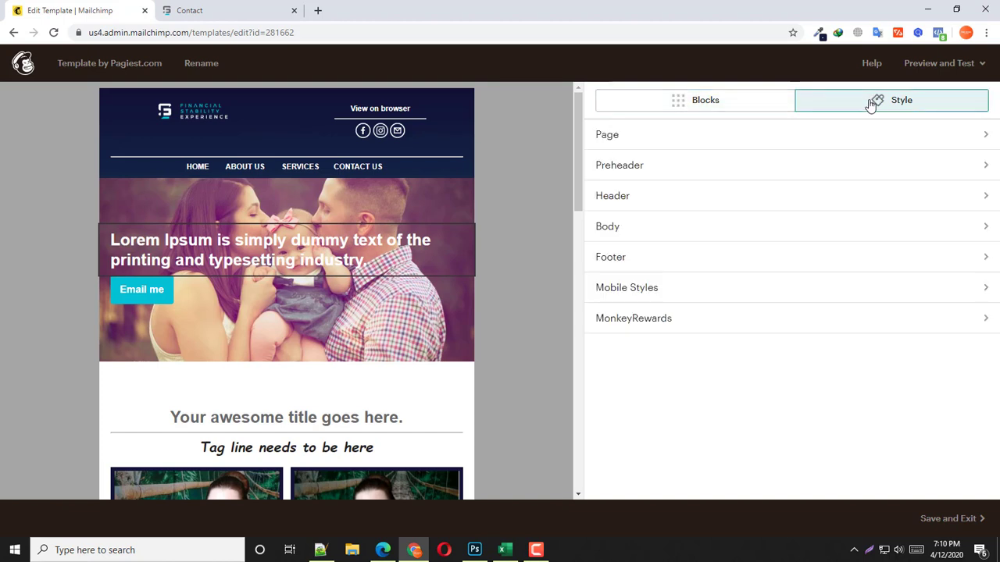
click(638, 136)
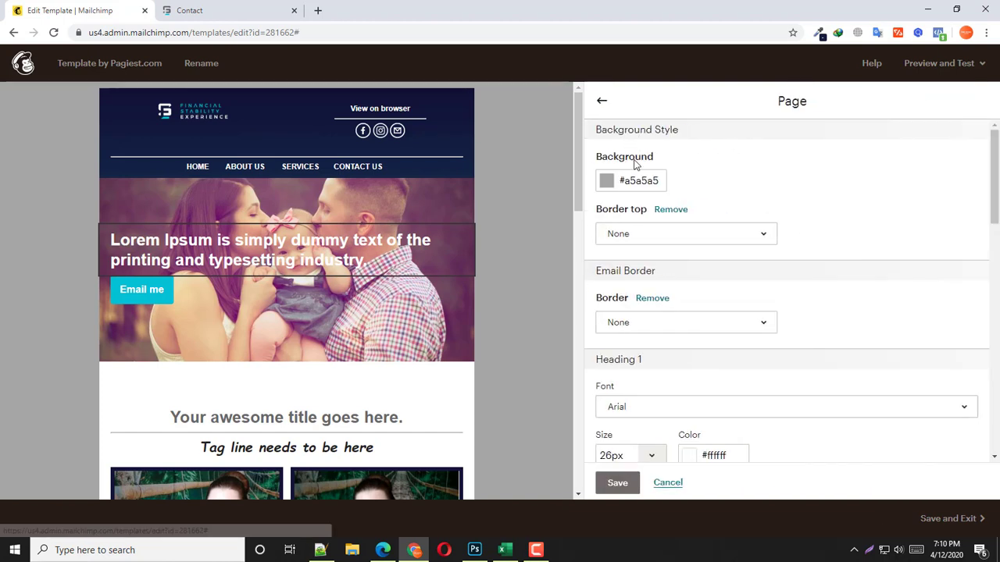
click(639, 180)
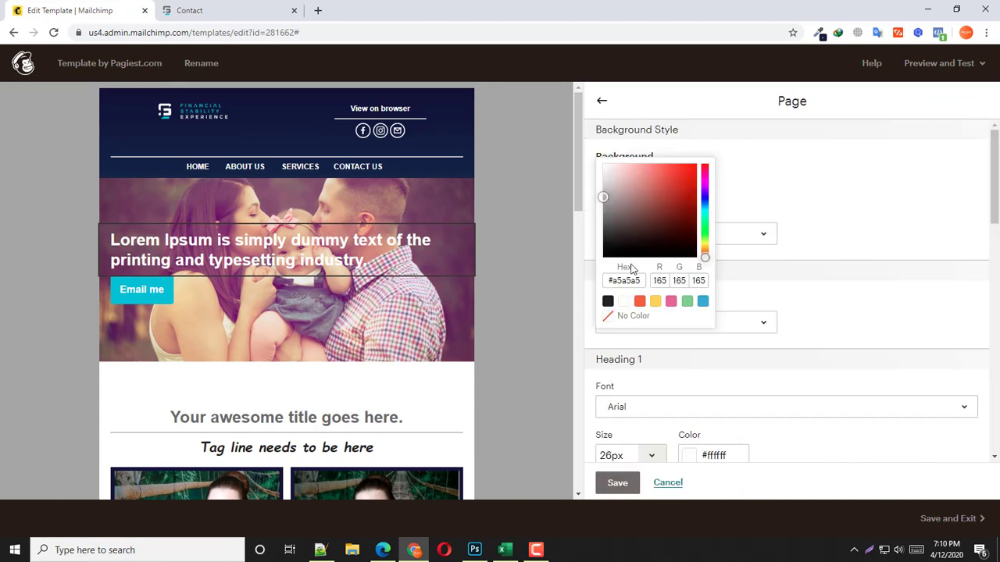
drag(641, 279, 603, 283)
key(Escape)
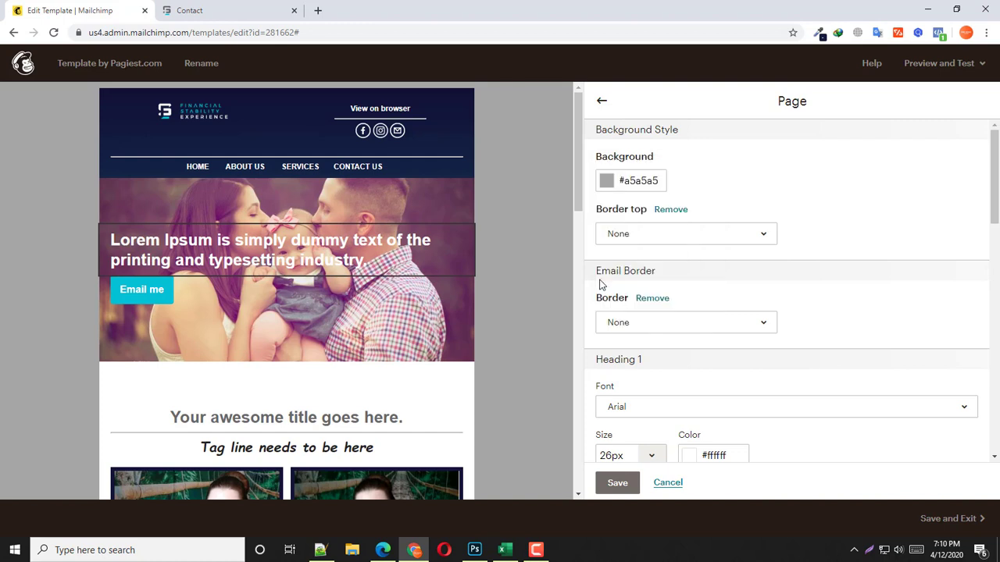
click(635, 181)
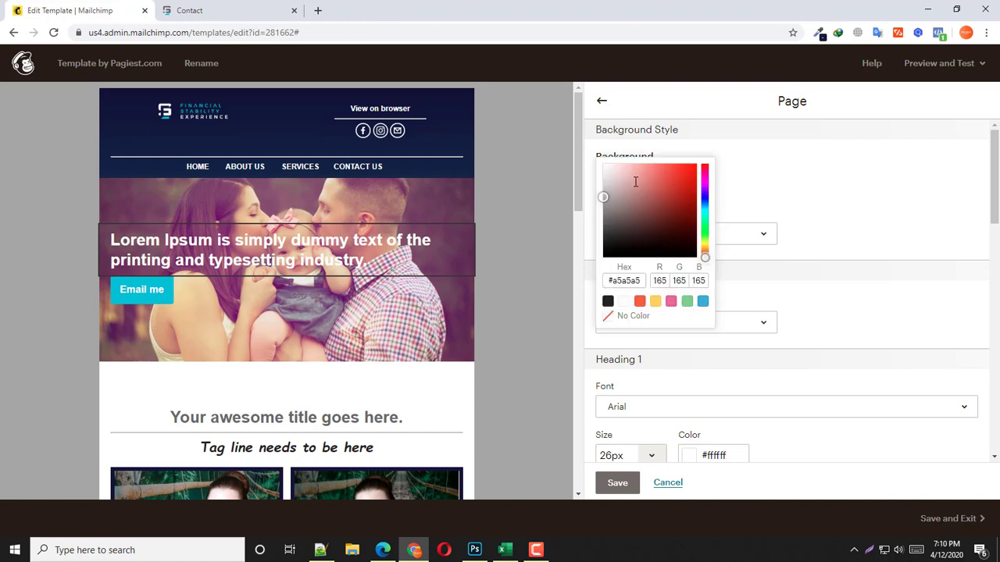
click(636, 279)
drag(654, 198, 603, 165)
click(704, 223)
click(705, 223)
drag(630, 182, 598, 165)
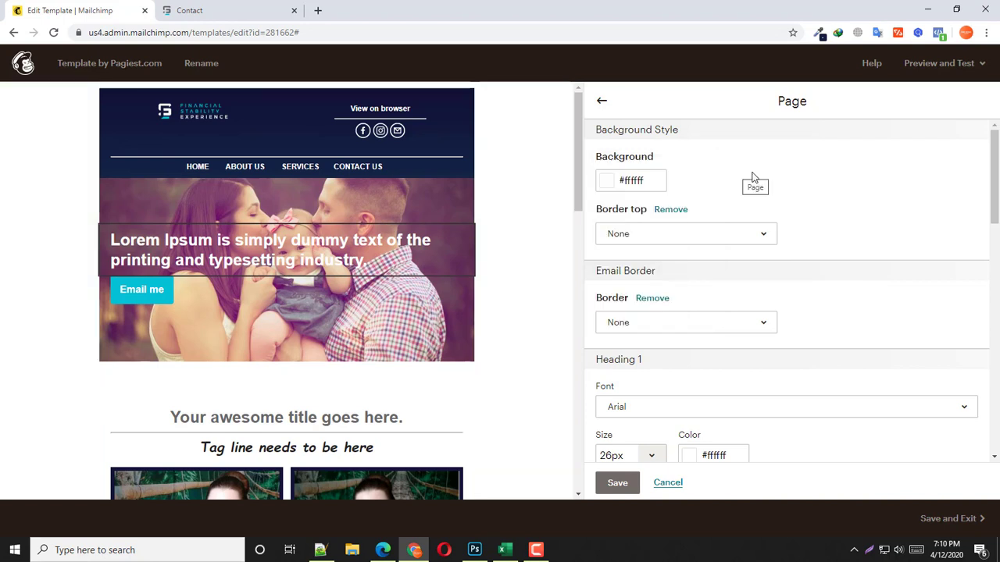
click(607, 104)
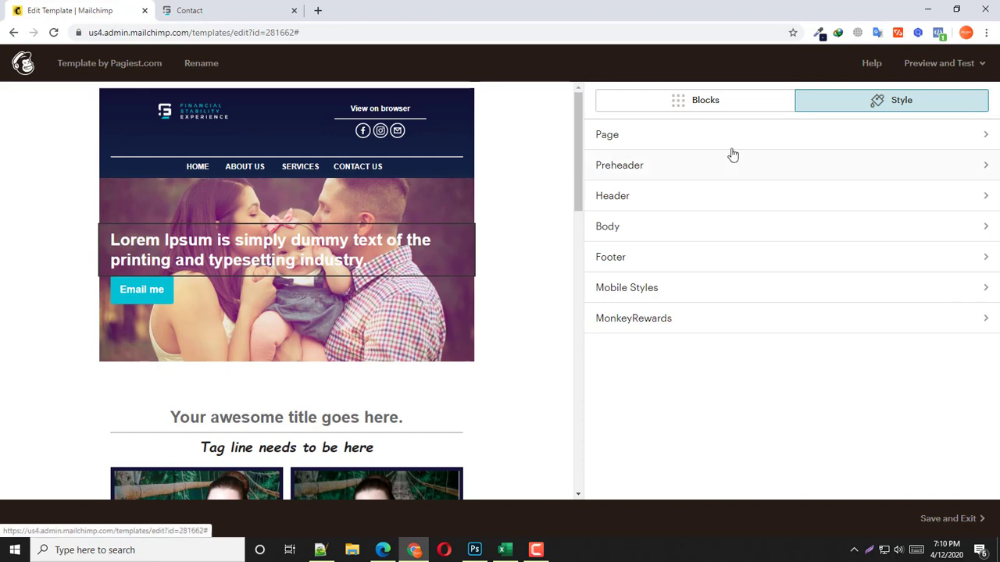
Step: Try switching bold and underline on and off for the preheader links, restoring bold without underline, and save the preheader style
click(661, 167)
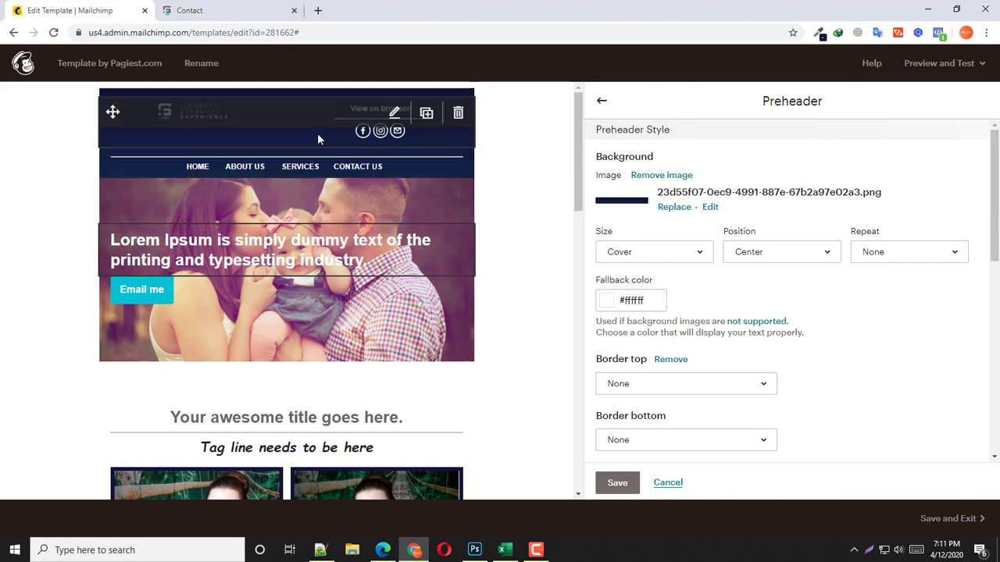
scroll(765, 297, down, 6)
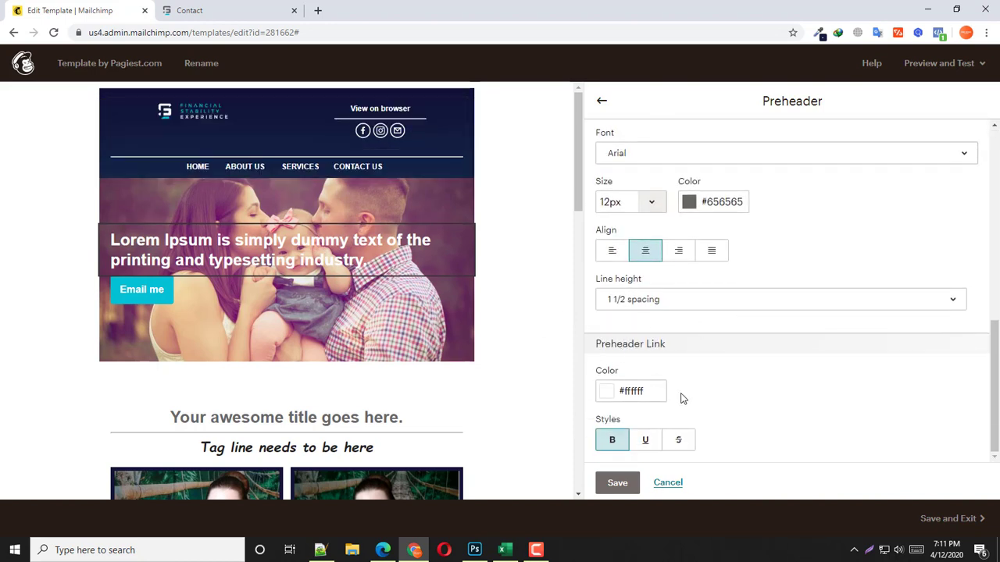
mouse_move(363, 143)
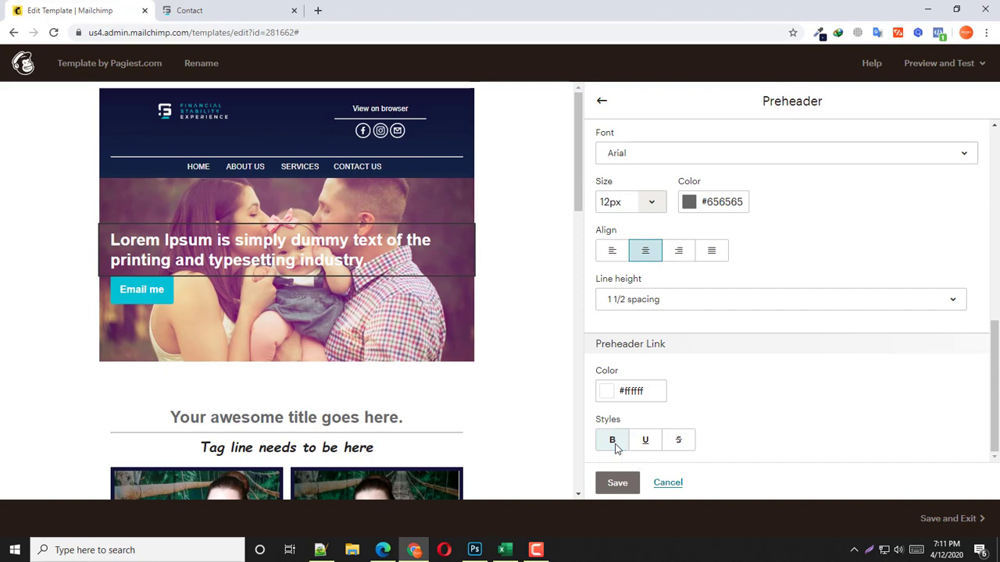
mouse_move(369, 110)
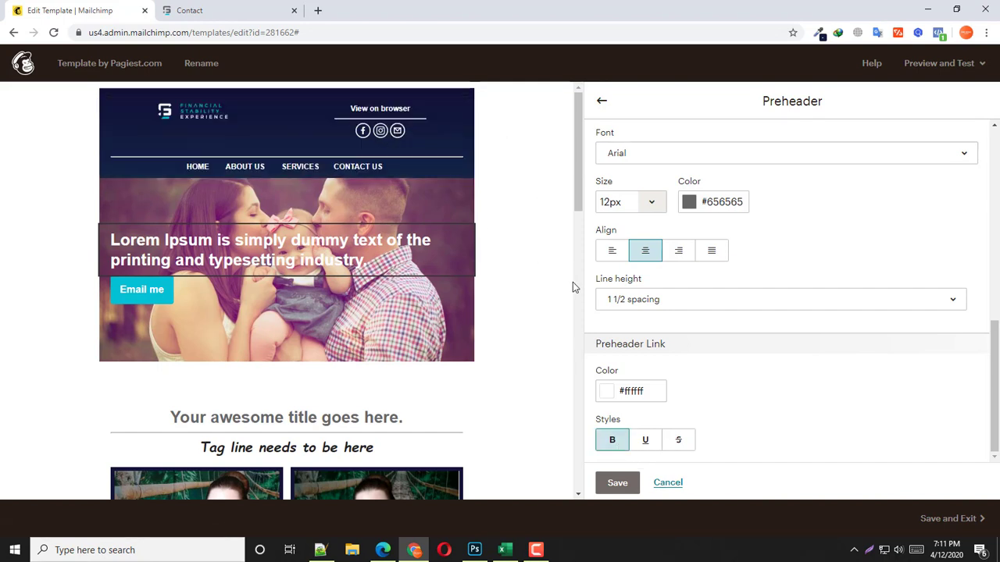
click(613, 440)
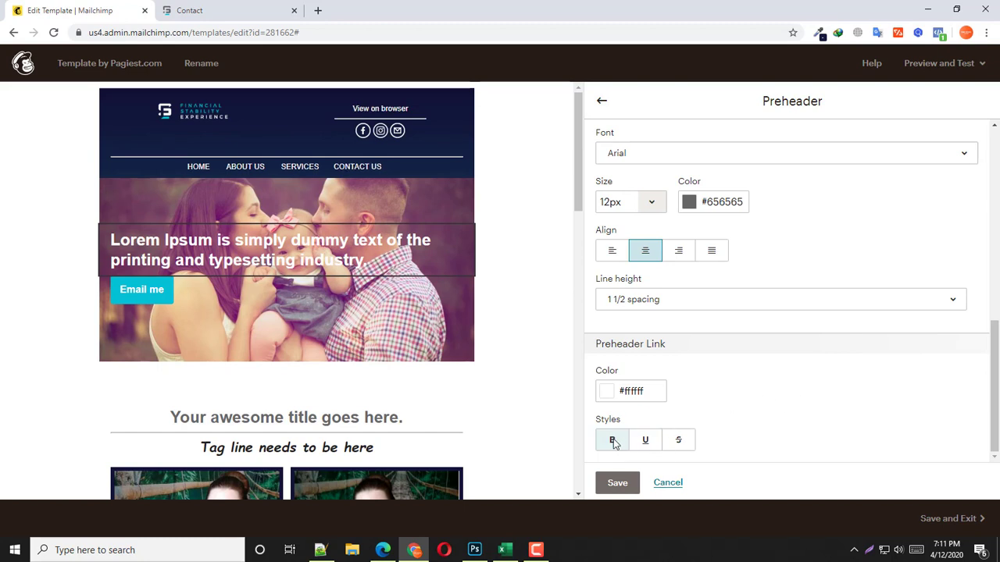
click(614, 441)
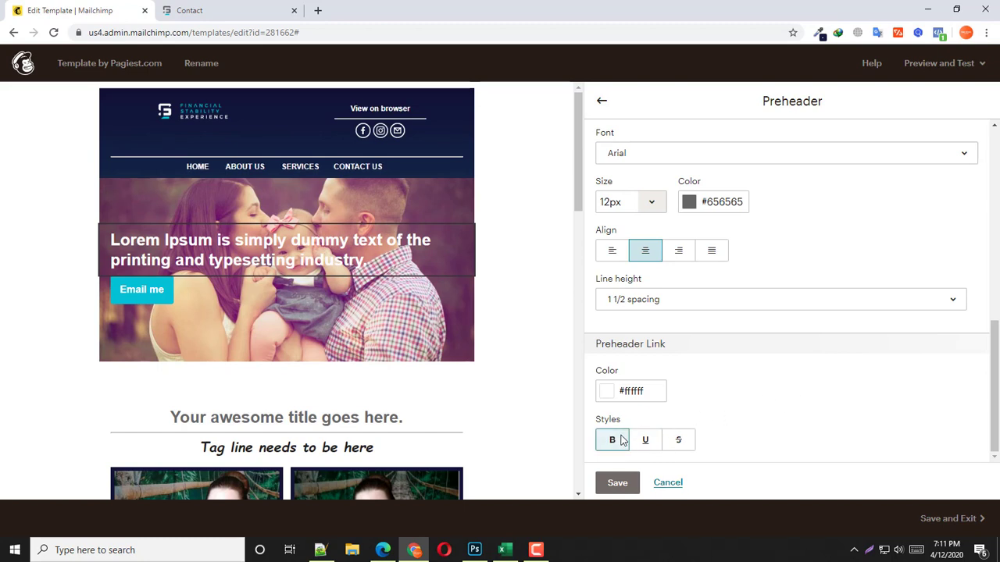
click(647, 443)
click(649, 443)
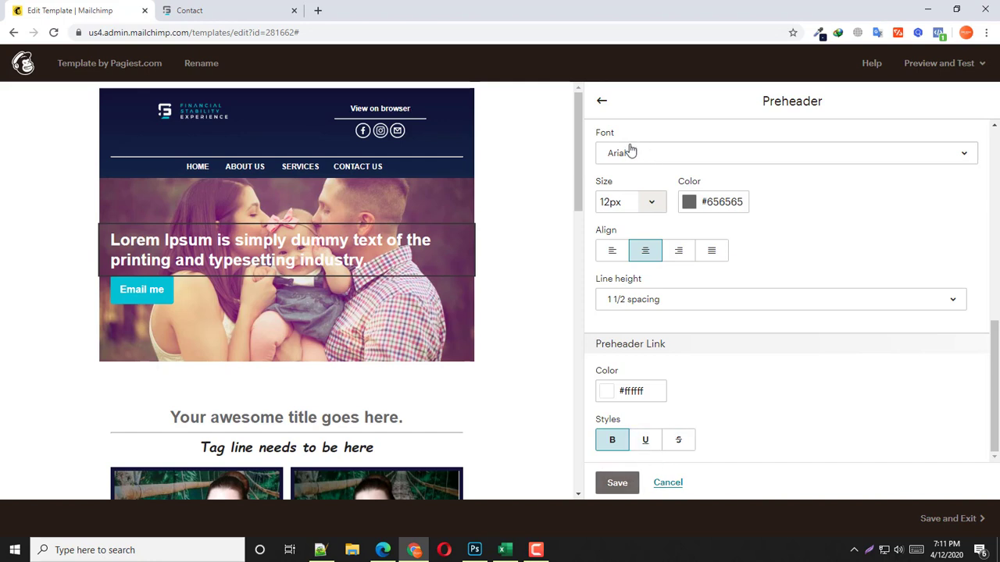
click(617, 478)
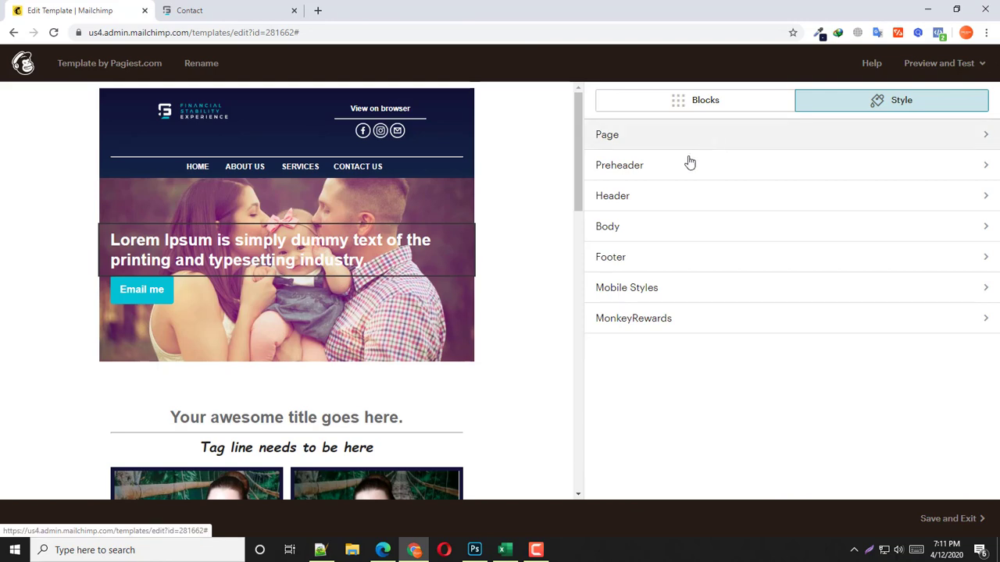
Step: Replace the header's background image with the chess photo Screenshot_231.jpg from My Files and save the header style
click(647, 180)
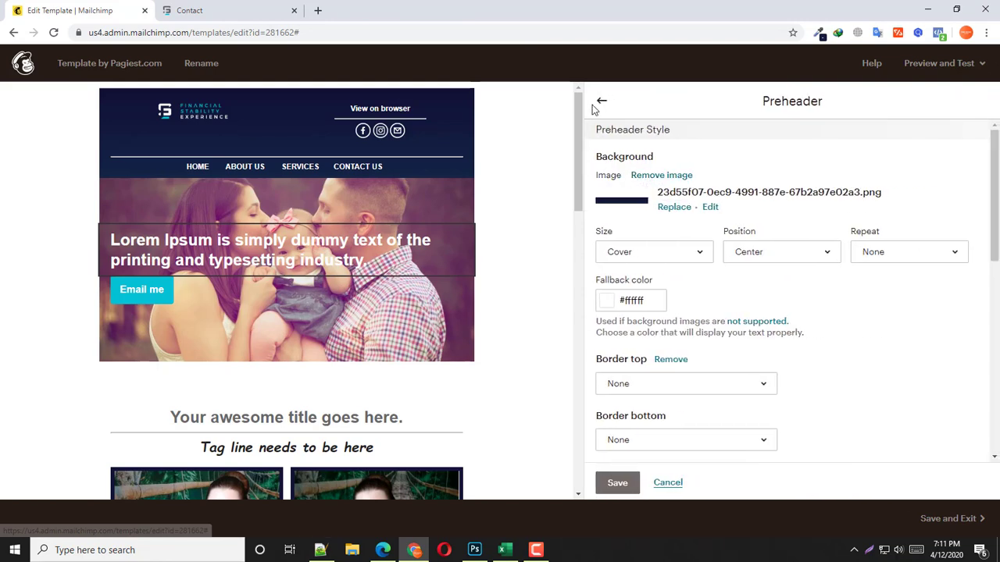
click(598, 103)
click(619, 202)
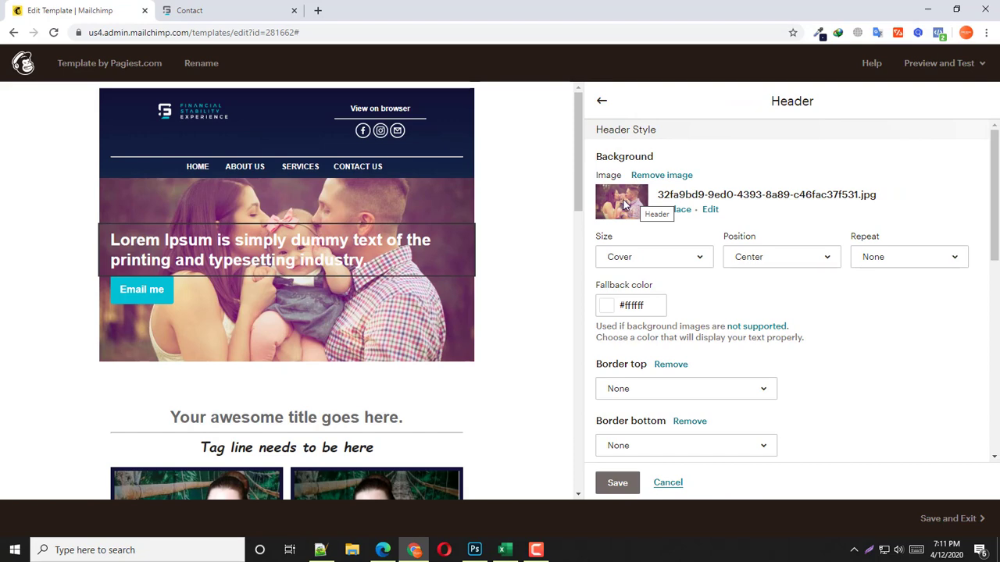
click(669, 178)
click(670, 177)
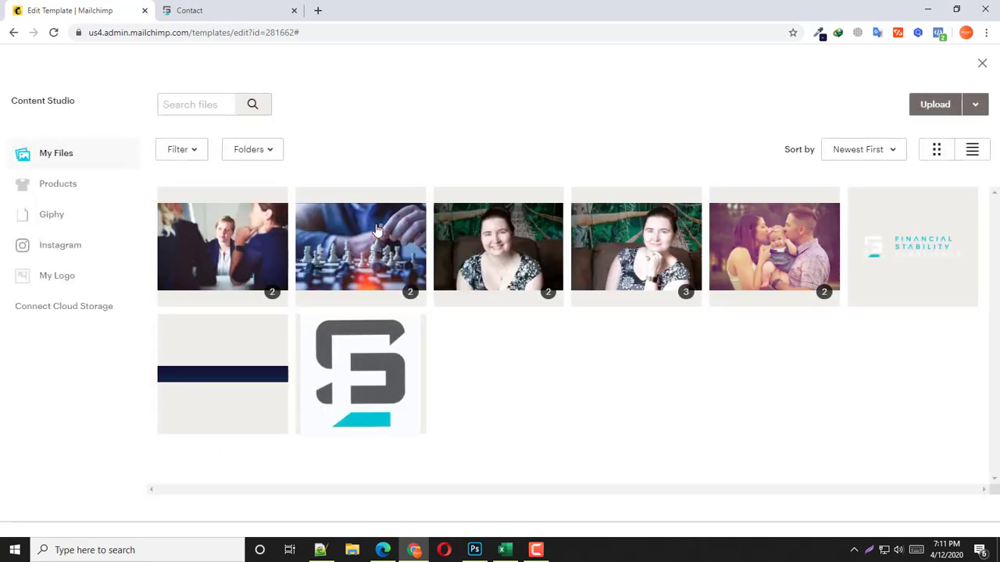
click(399, 214)
click(964, 104)
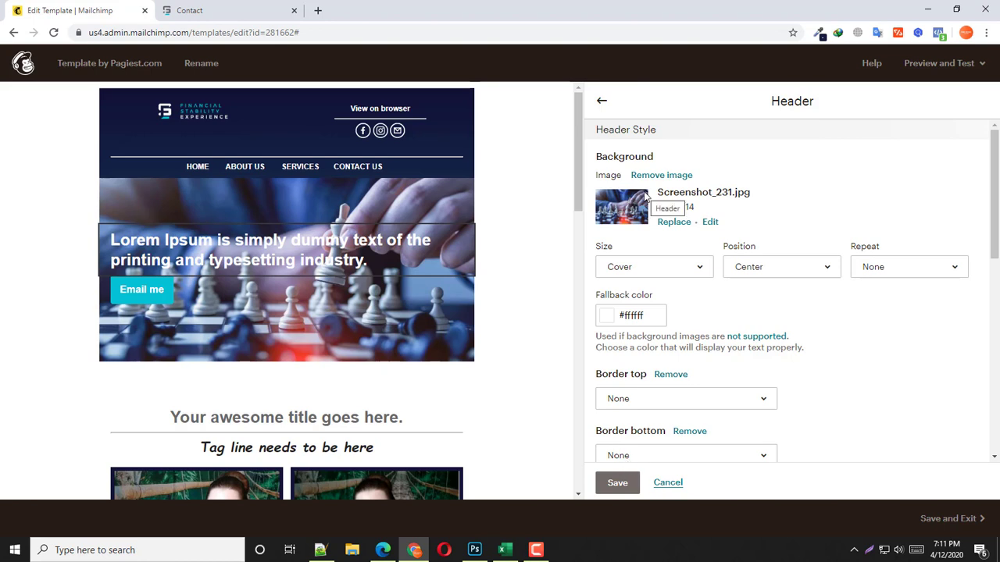
click(617, 483)
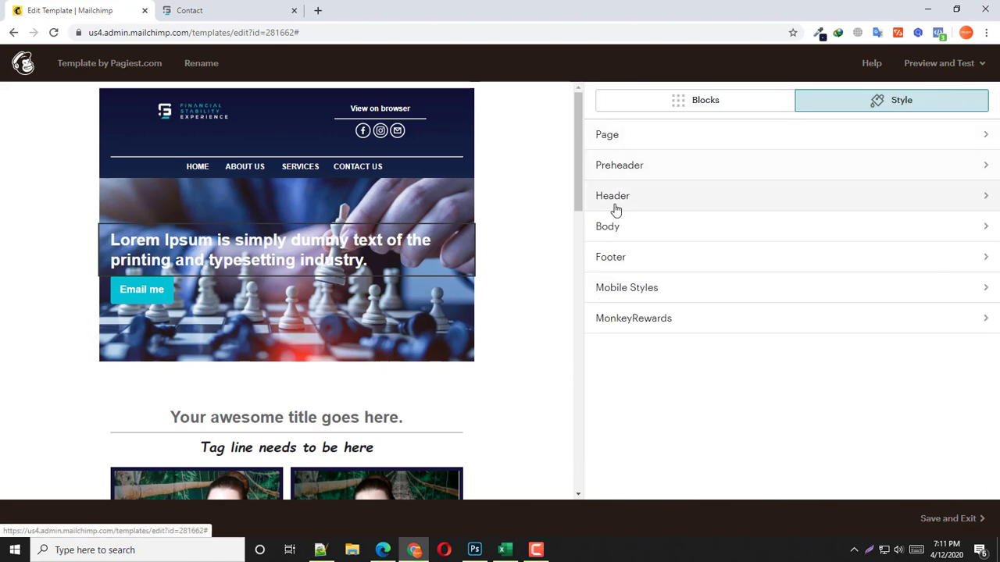
Step: Set the page background color to light gray #c4c4c4 and save the page style
click(630, 135)
click(633, 180)
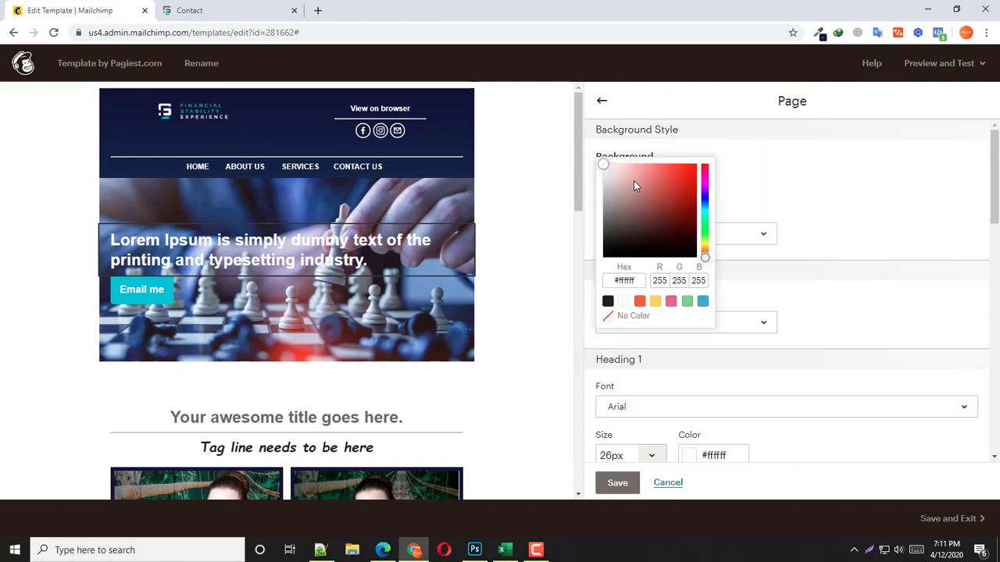
drag(627, 224, 596, 189)
click(591, 192)
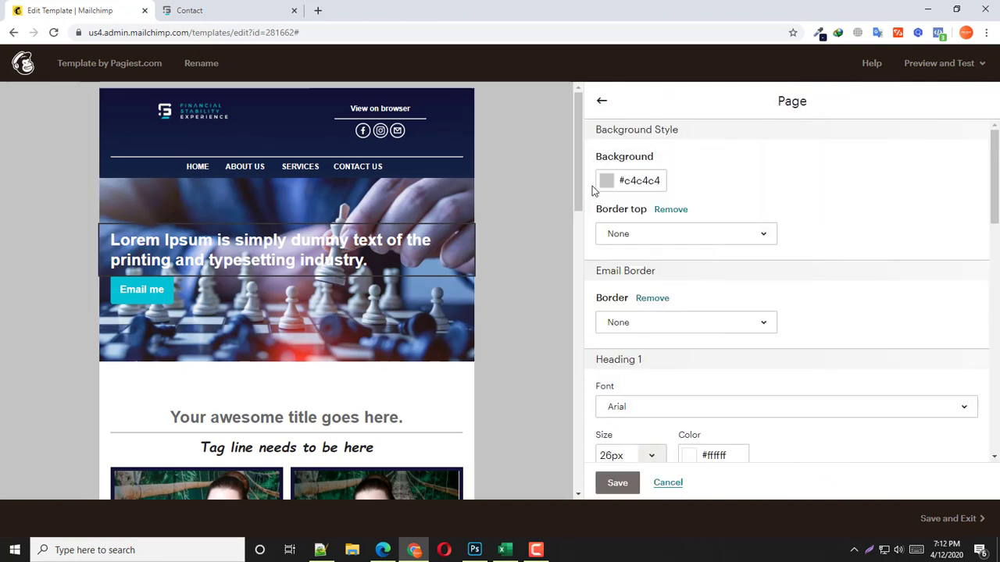
click(616, 483)
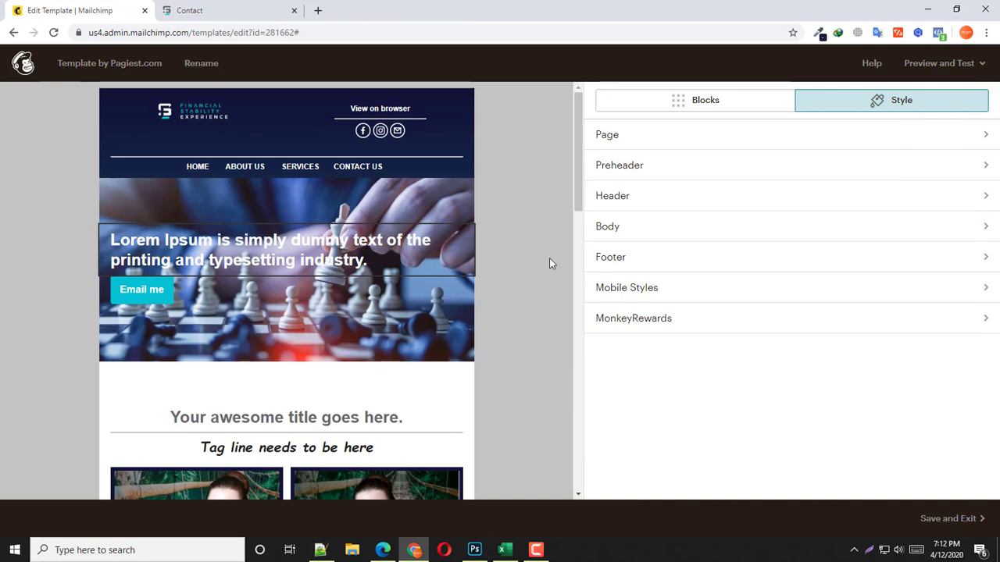
Step: Open the title and tag line text block for editing, select the title line, and close the block with its text as is
scroll(542, 257, down, 3)
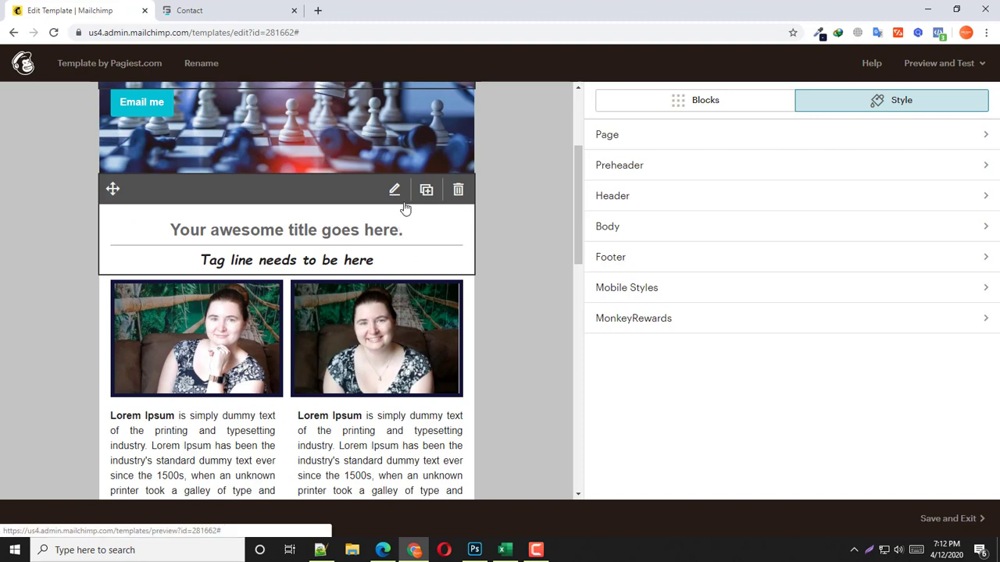
click(404, 208)
click(724, 254)
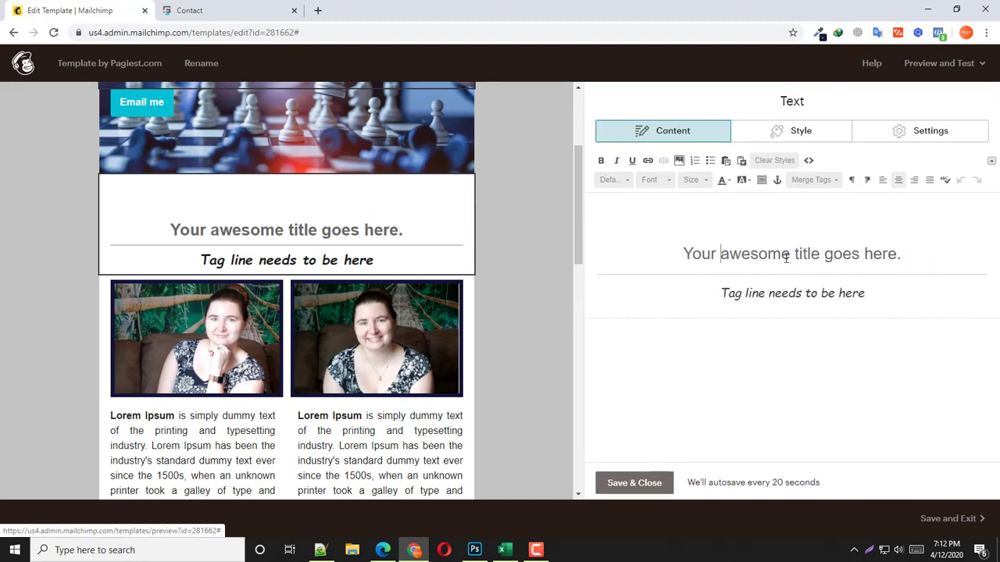
key(Home)
key(shift+End)
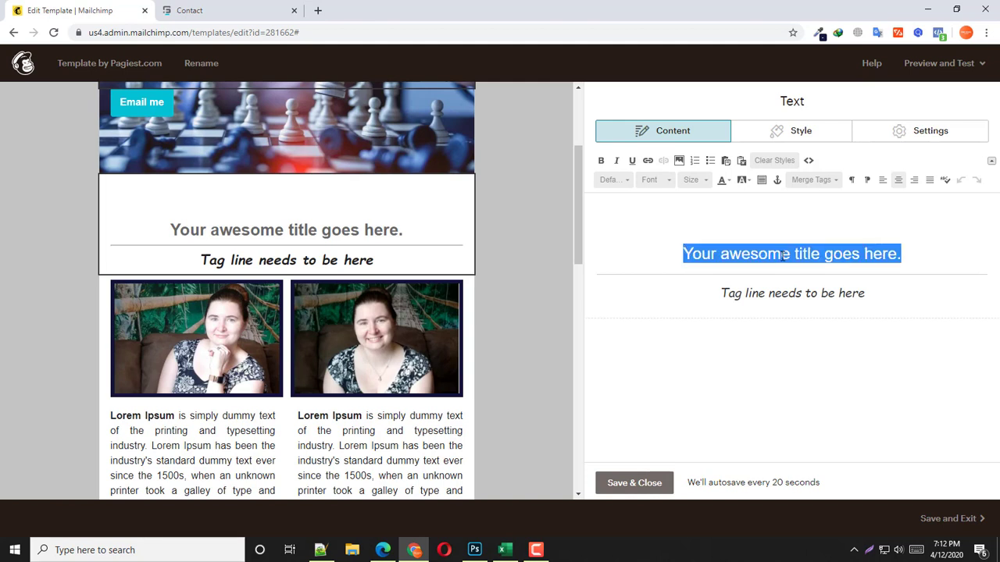
click(635, 482)
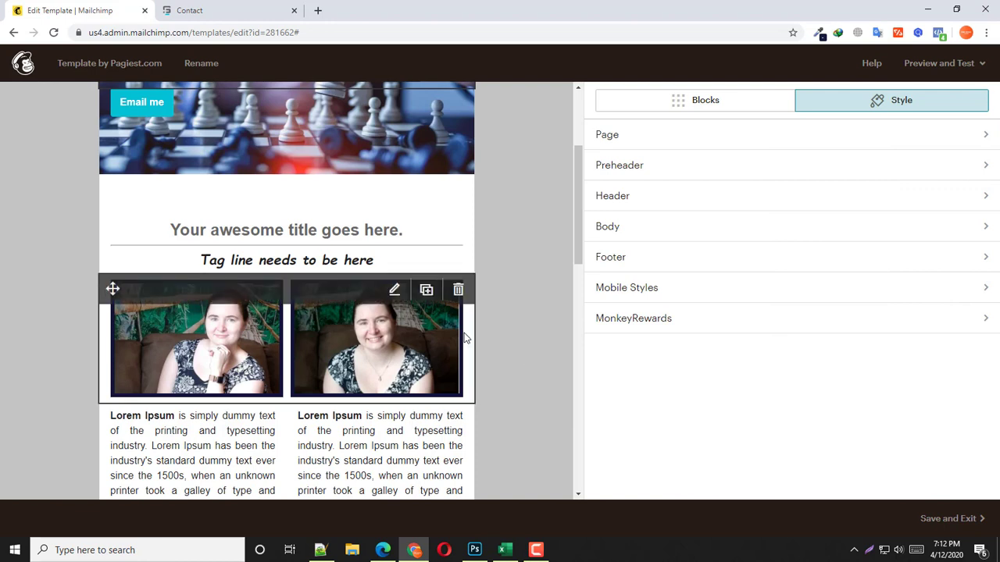
Step: Open the portrait image group under the tag line and replace its first image with the business meeting photo Screenshot_232.jpg
click(395, 290)
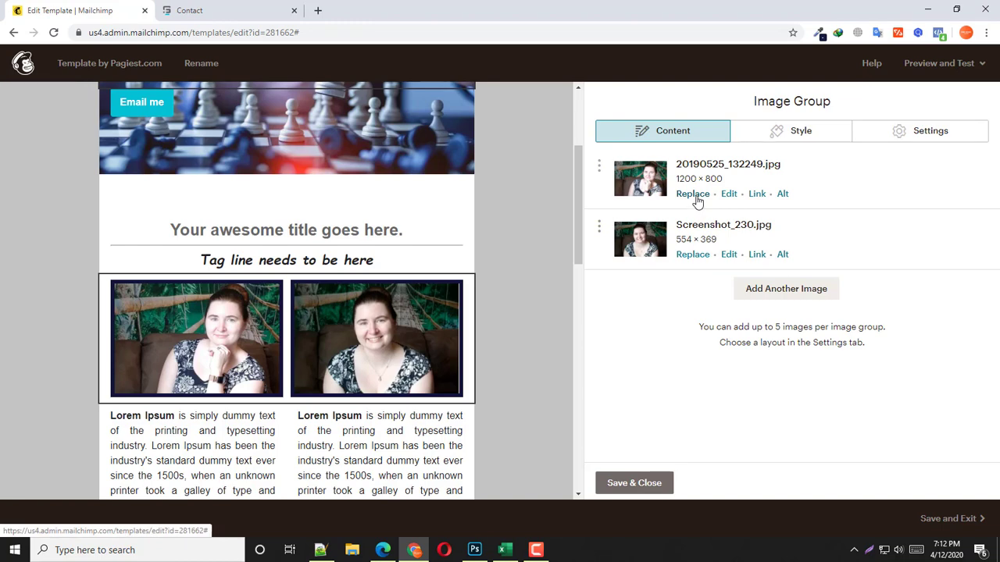
click(693, 195)
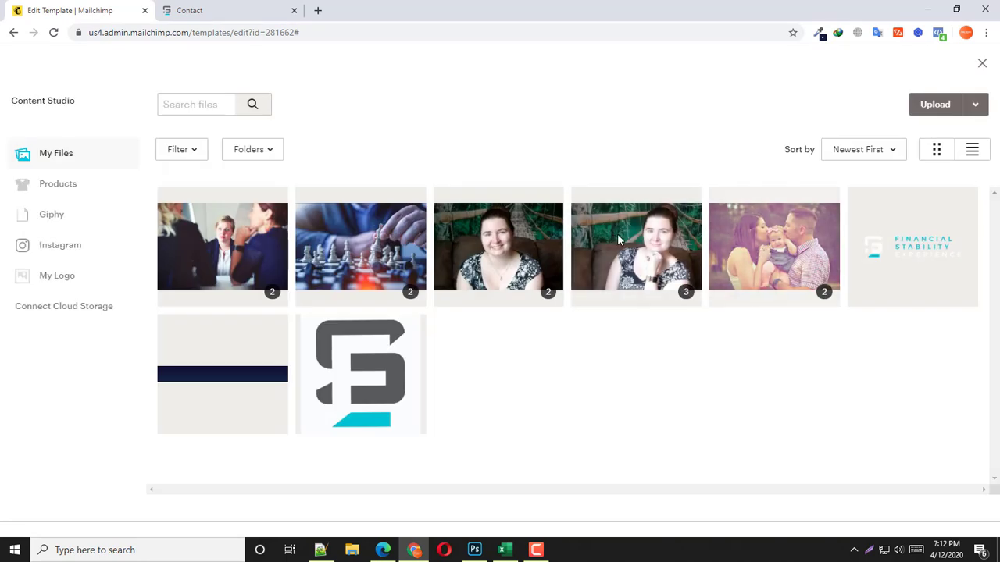
click(223, 246)
click(966, 106)
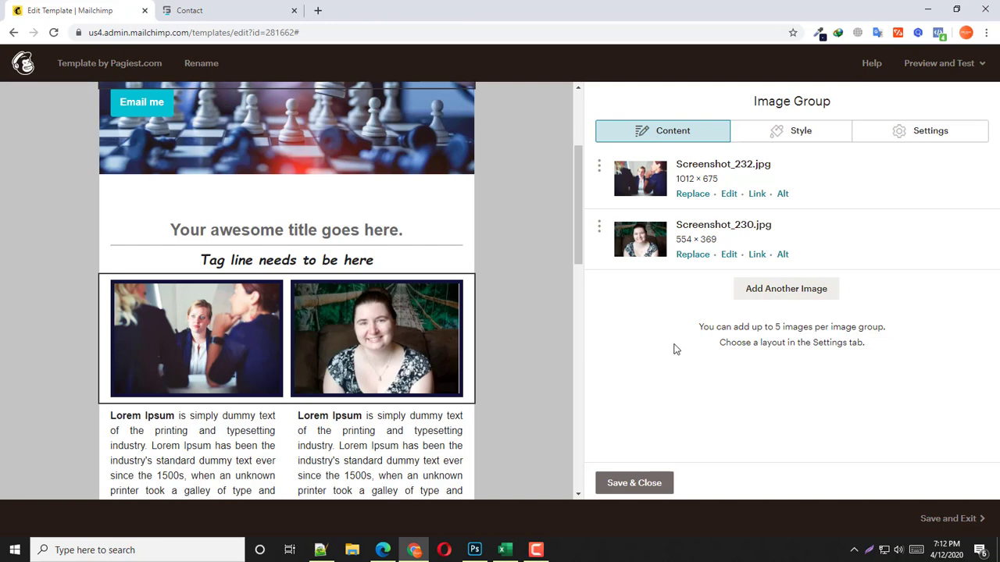
Step: Replace the image group's first image with the 554 × 551 px revision of Screenshot_230.jpg from its revision history
click(691, 194)
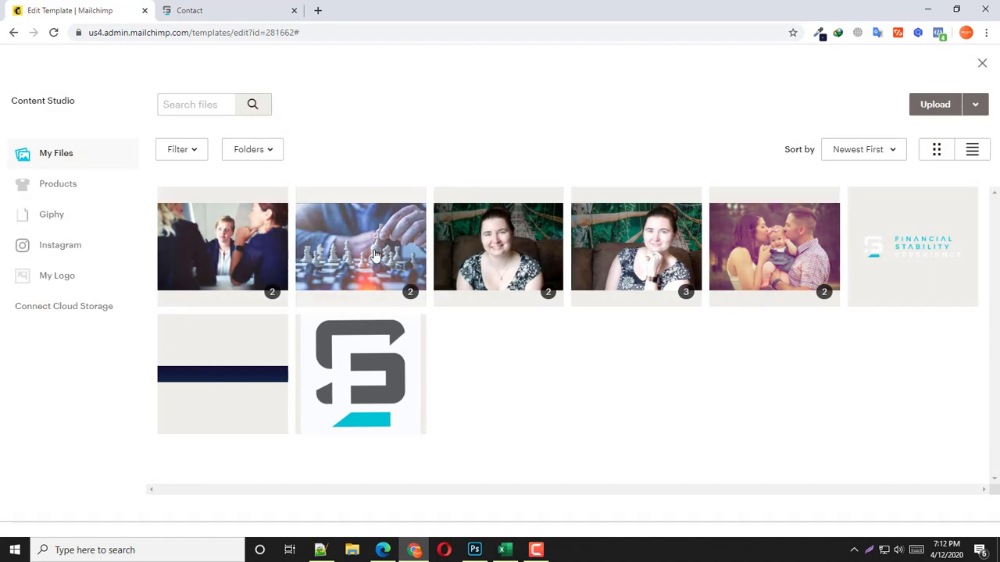
click(549, 242)
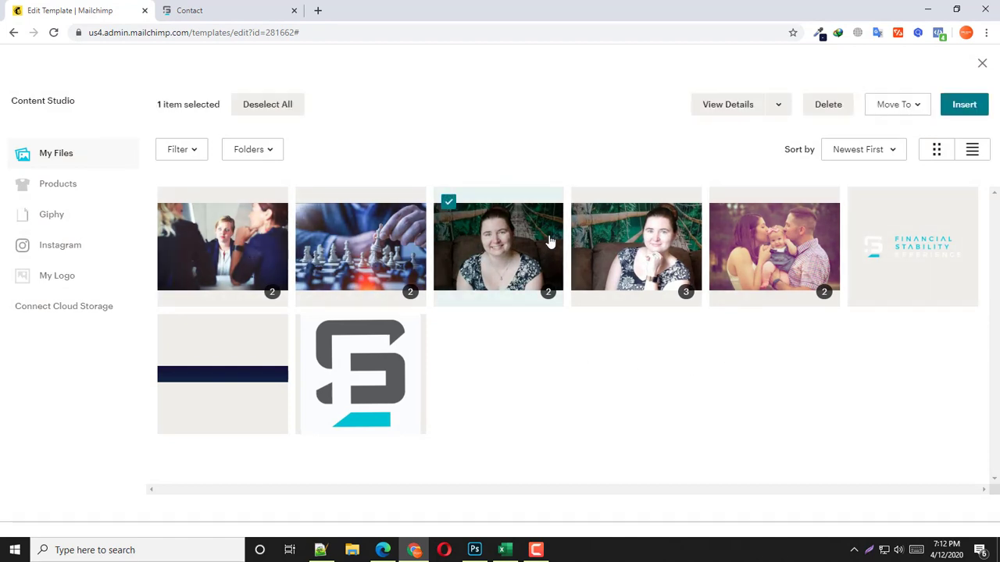
click(757, 113)
click(725, 106)
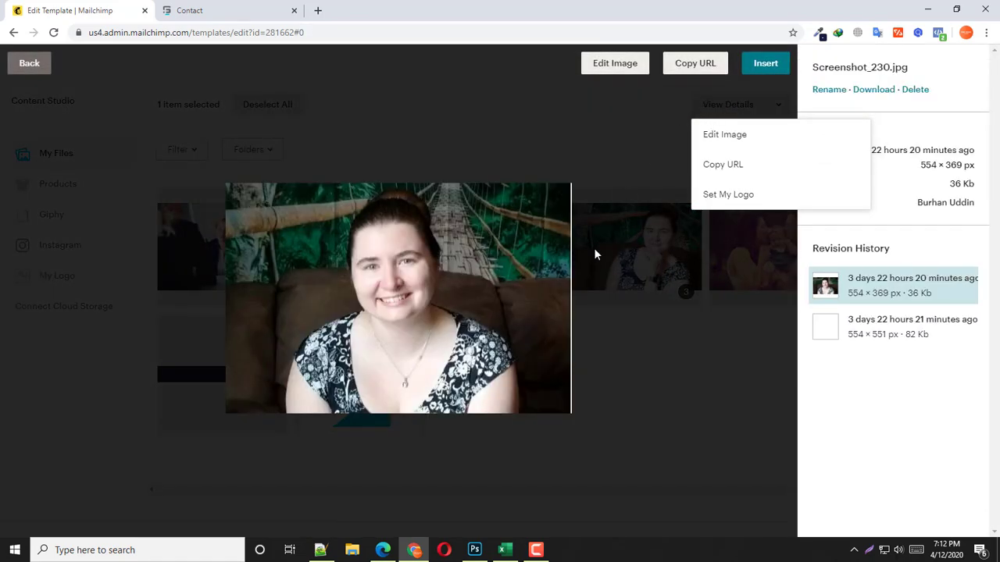
click(897, 340)
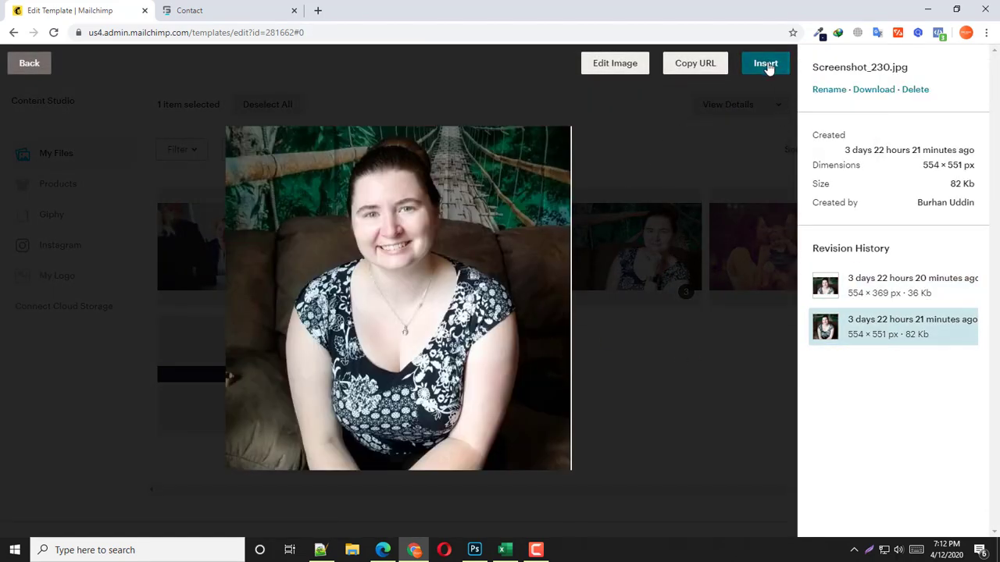
click(765, 64)
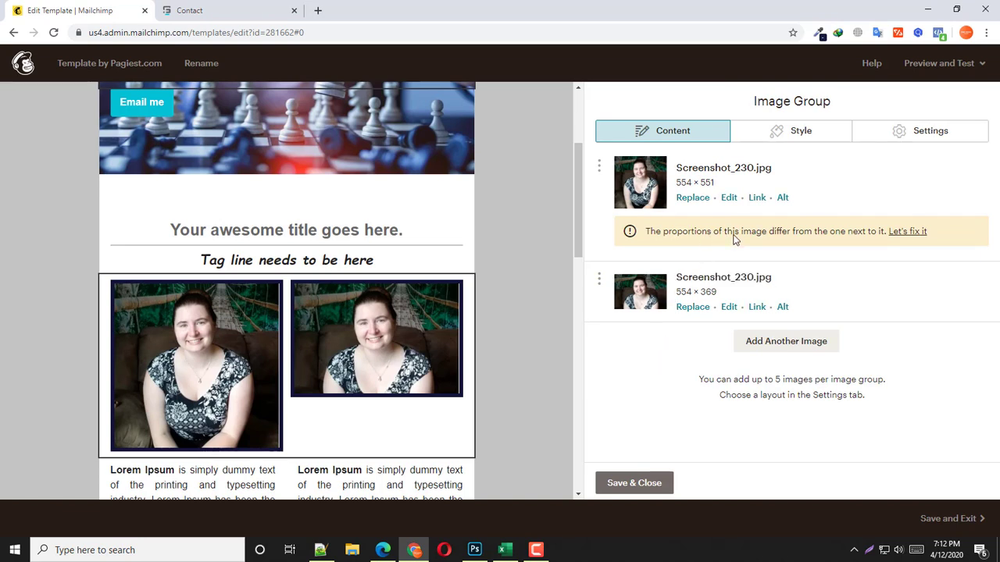
Step: Fix the first image's proportions by cropping it to 554 × 369 around the upper part of the portrait, and save the crop
click(904, 233)
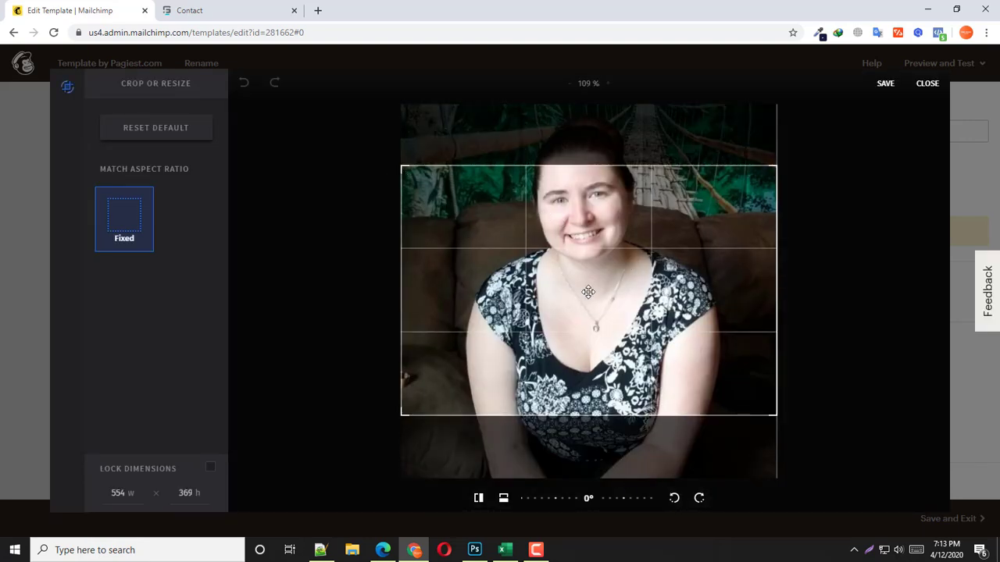
drag(588, 257, 569, 200)
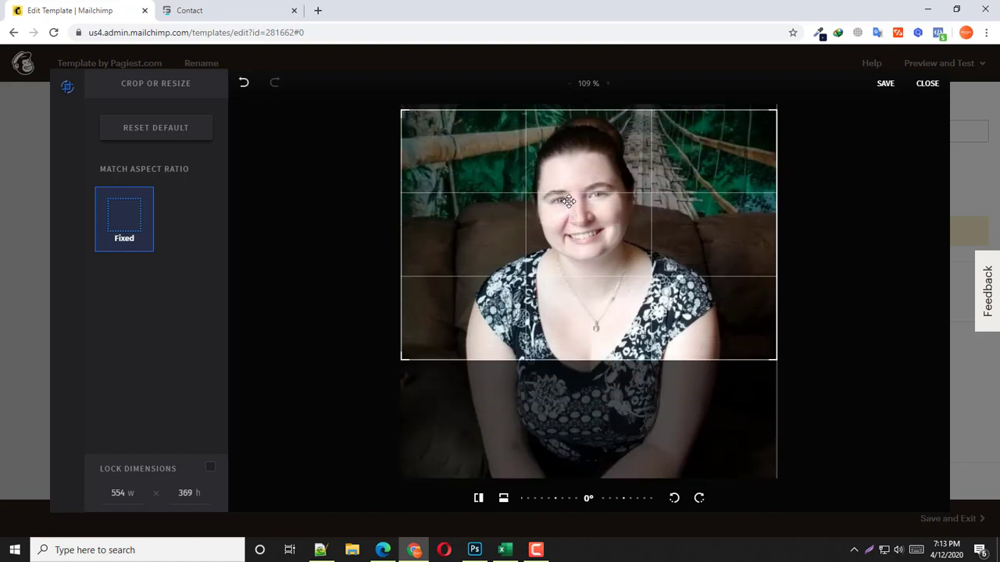
click(881, 84)
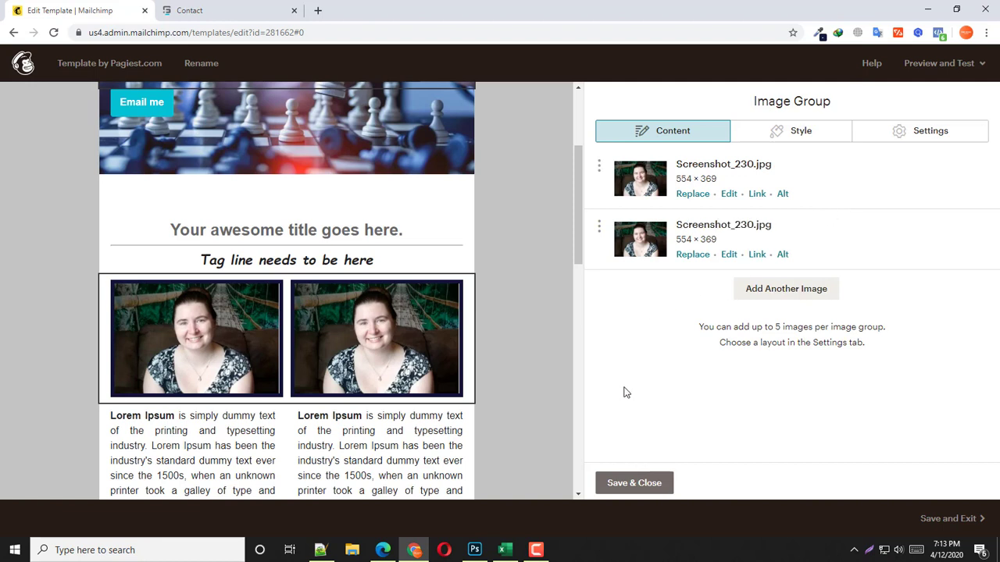
Step: Set the portrait image group's border color to green #89d085 and save the block
mouse_move(466, 353)
click(786, 138)
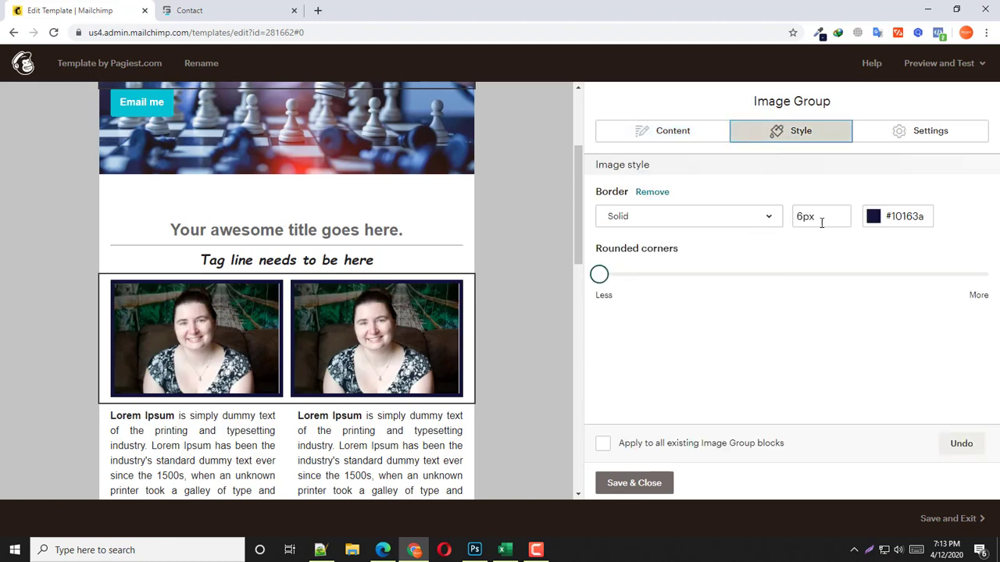
click(917, 217)
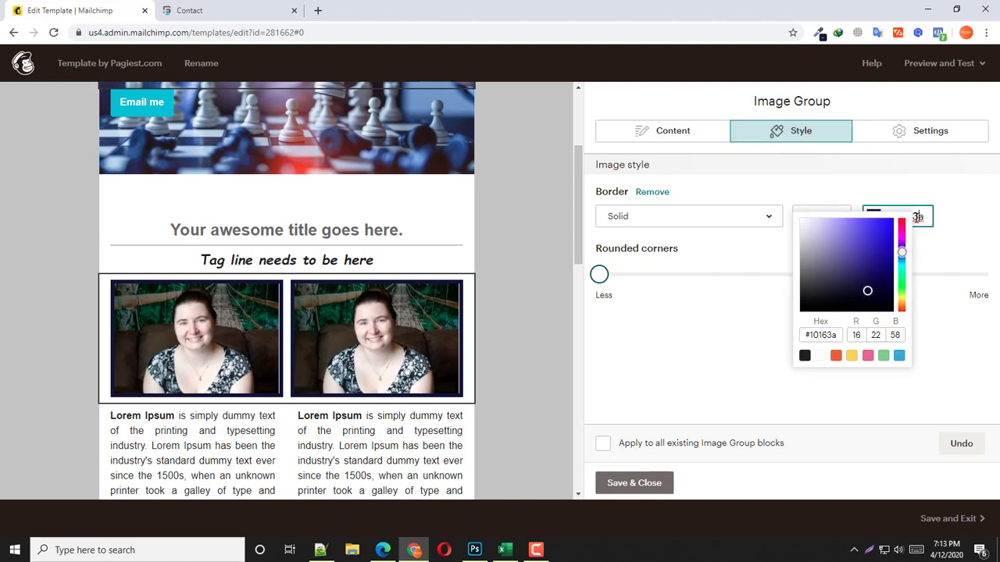
click(882, 356)
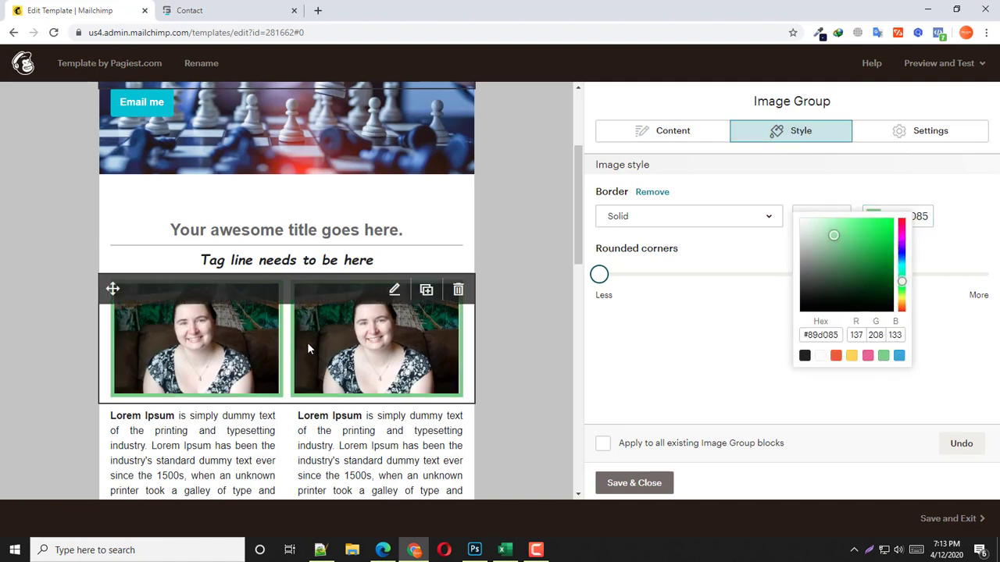
click(628, 484)
Step: Apply the chess and meeting image group's solid 6px #10163a border style to all existing image group blocks and save
scroll(412, 359, down, 2)
scroll(412, 359, down, 3)
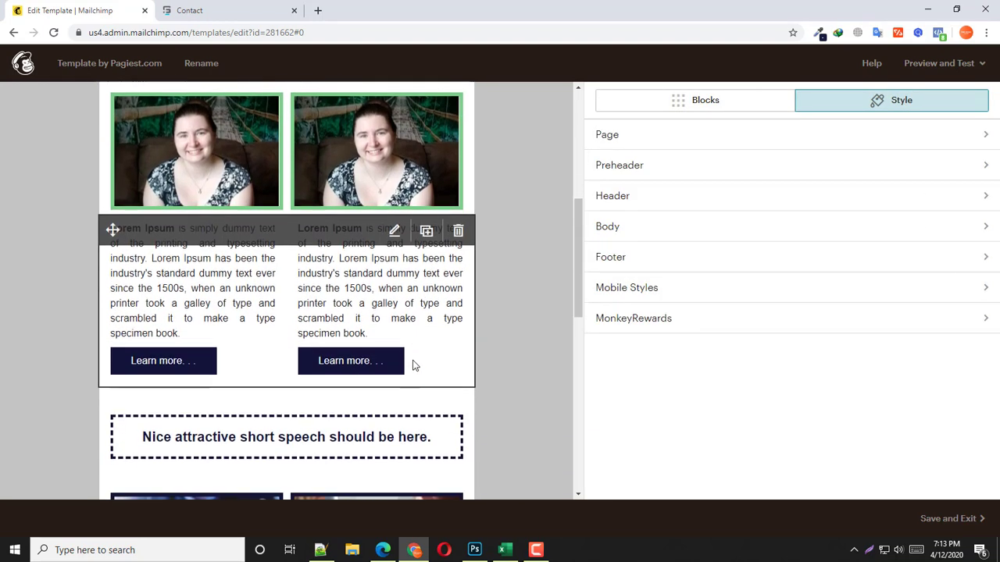
click(406, 362)
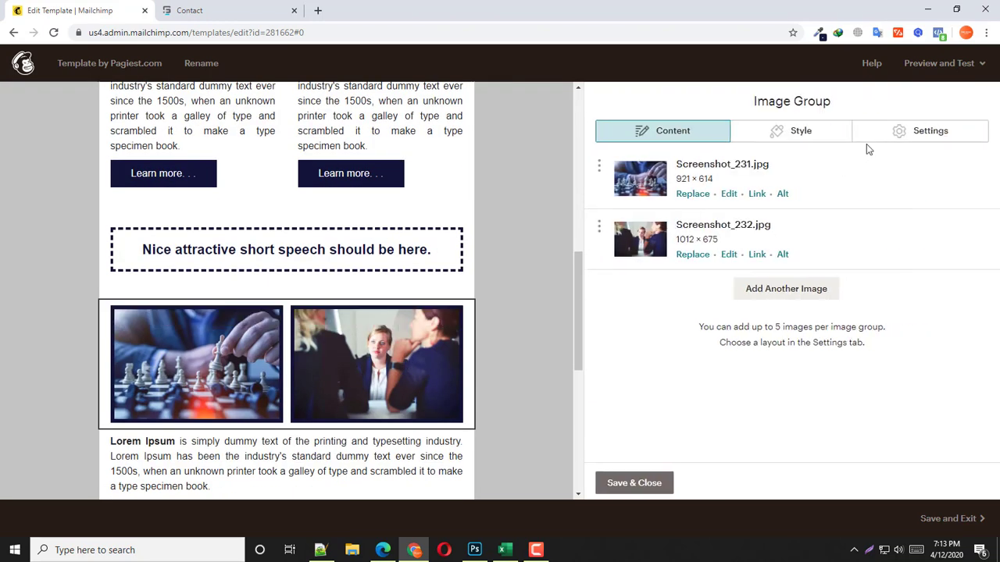
click(817, 134)
click(603, 445)
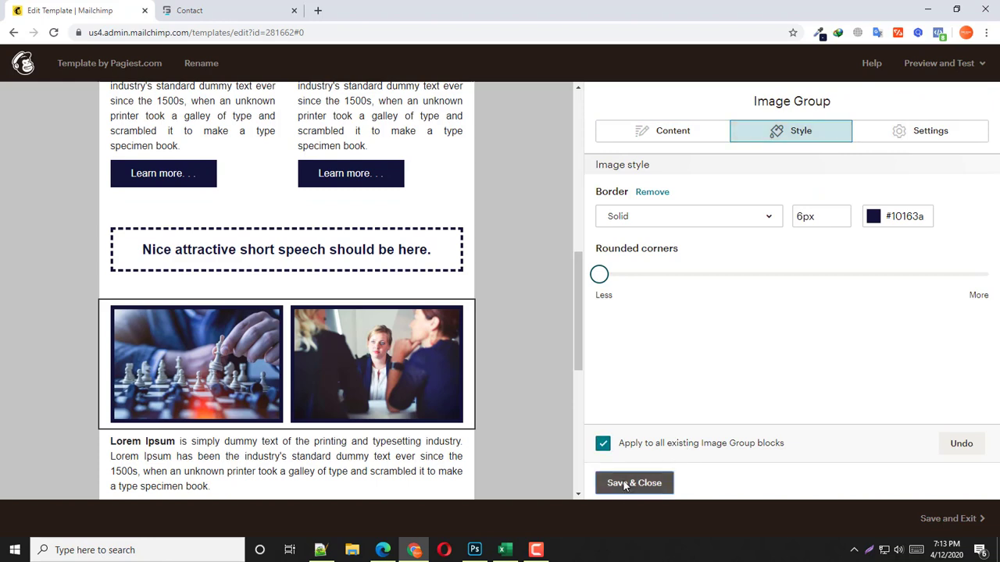
click(632, 483)
scroll(531, 329, up, 5)
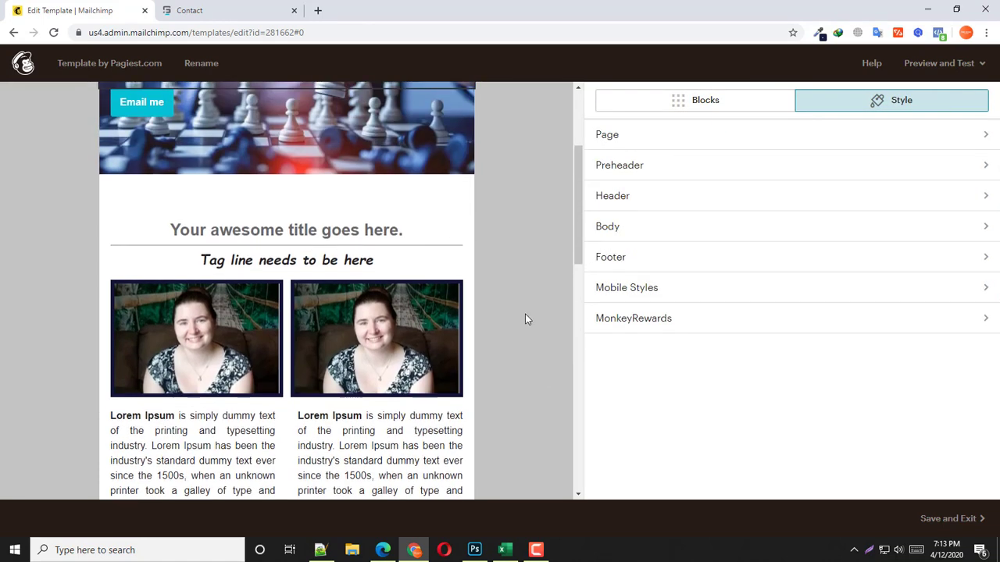
scroll(523, 309, up, 3)
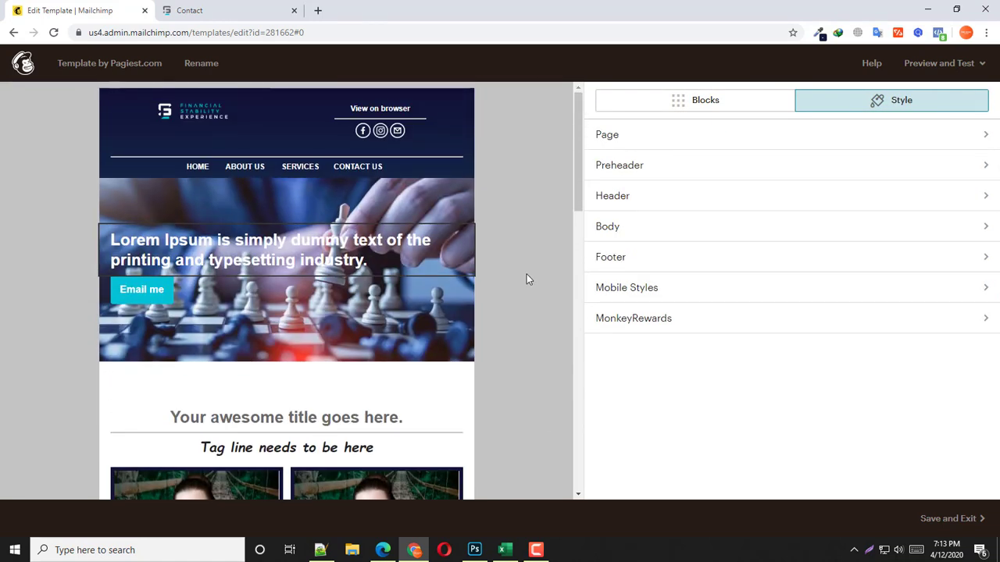
Step: Open the two-column text block under the portraits for editing and select the paragraph in Column 2
mouse_move(282, 120)
scroll(529, 216, down, 5)
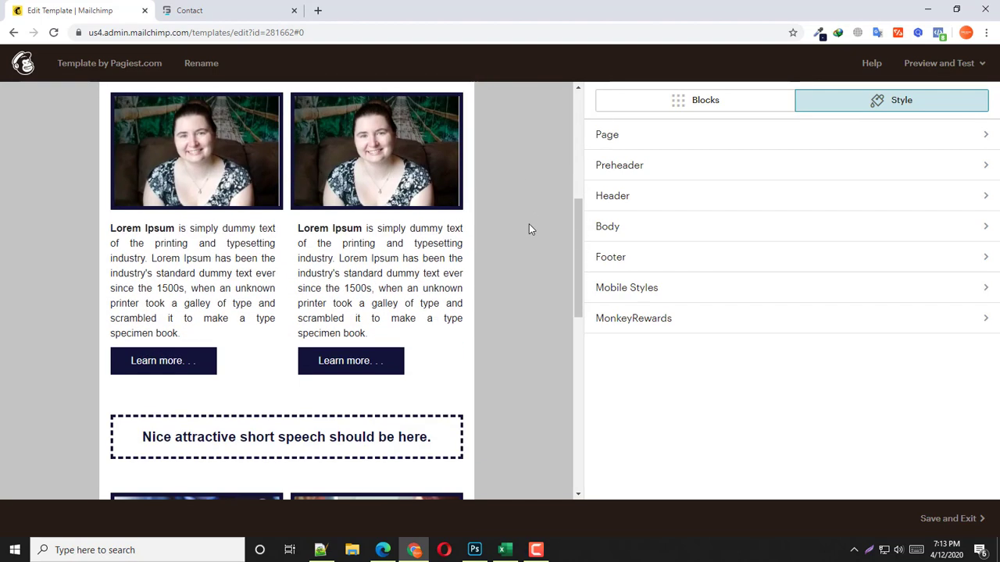
mouse_move(169, 243)
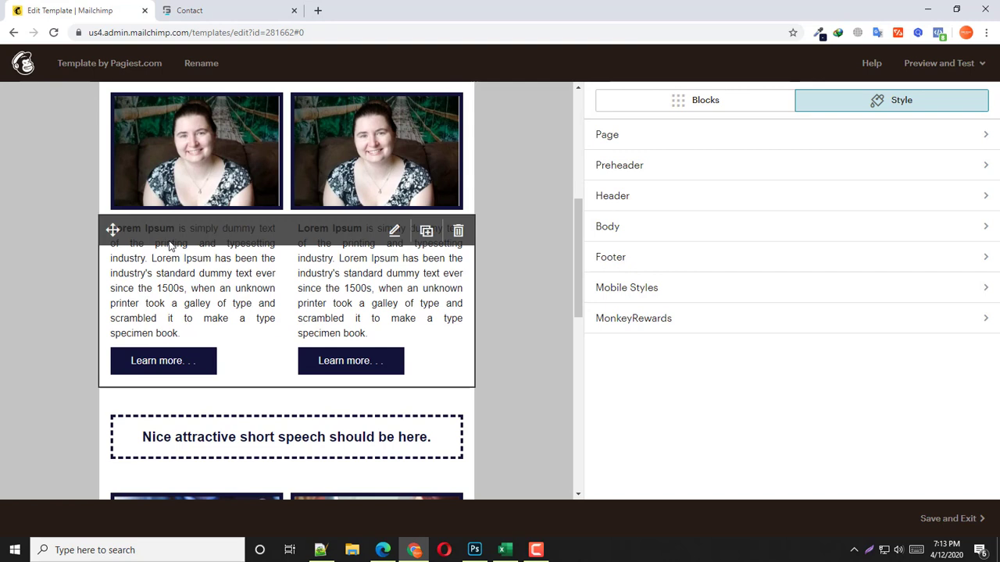
click(372, 263)
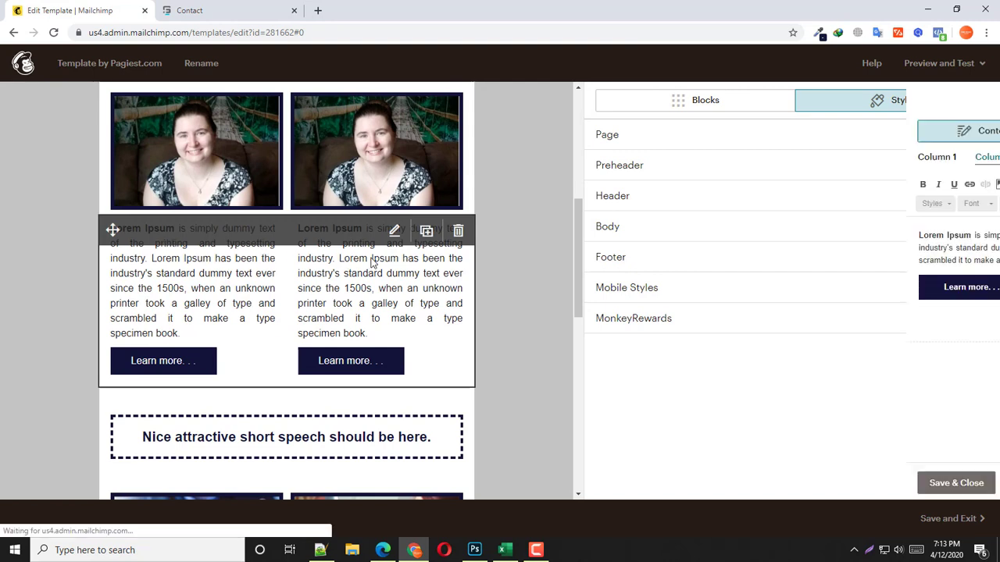
click(651, 235)
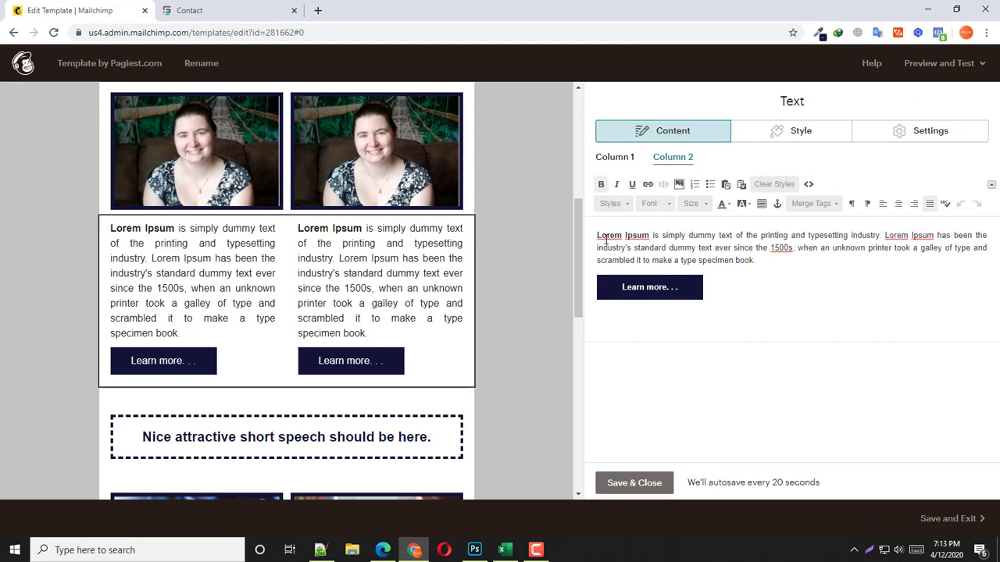
drag(599, 236, 757, 259)
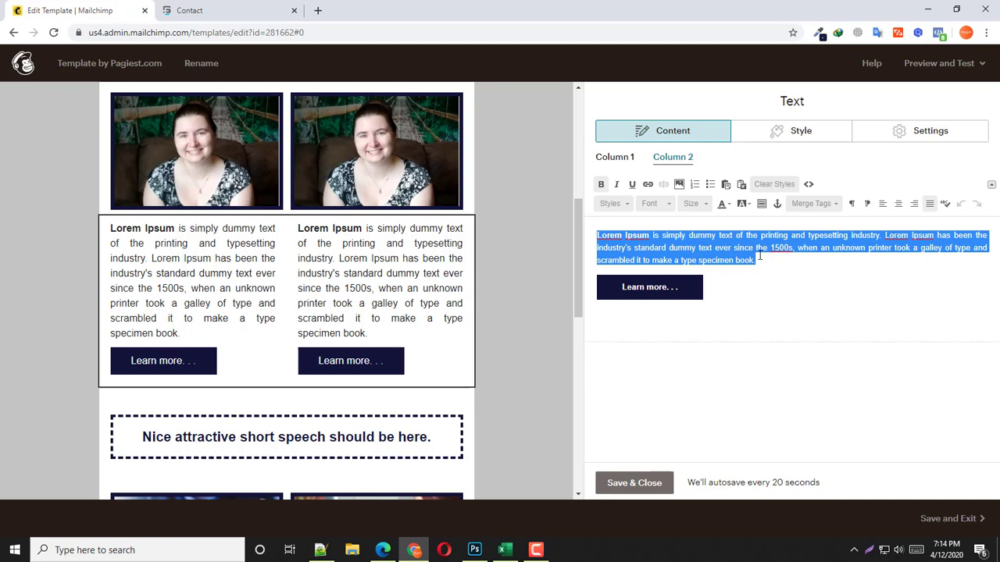
click(759, 255)
key(ctrl+a)
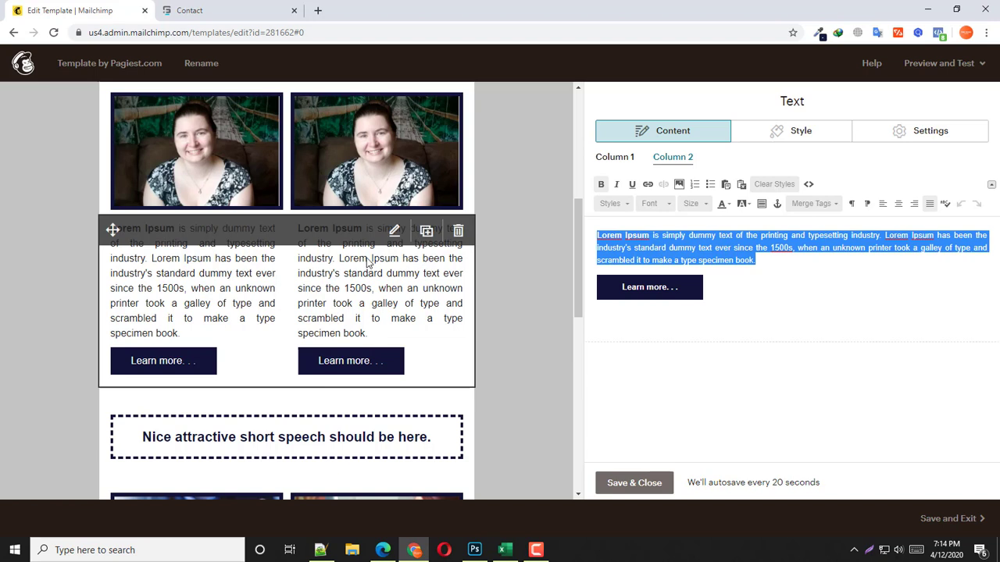
click(695, 253)
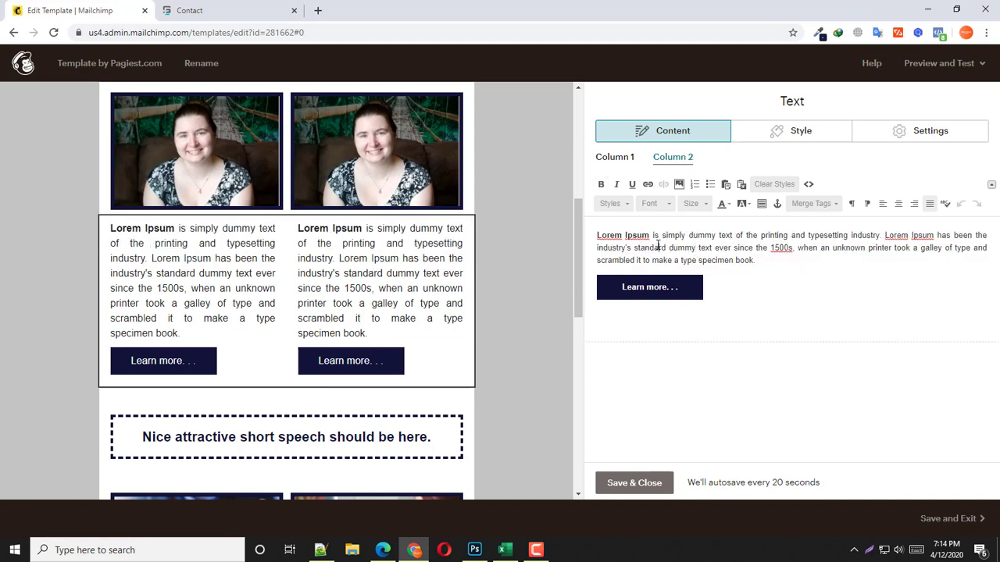
drag(759, 259, 595, 233)
Step: Copy the Lorem Ipsum paragraph in Column 1 and paste it on a new line directly below the original
click(609, 159)
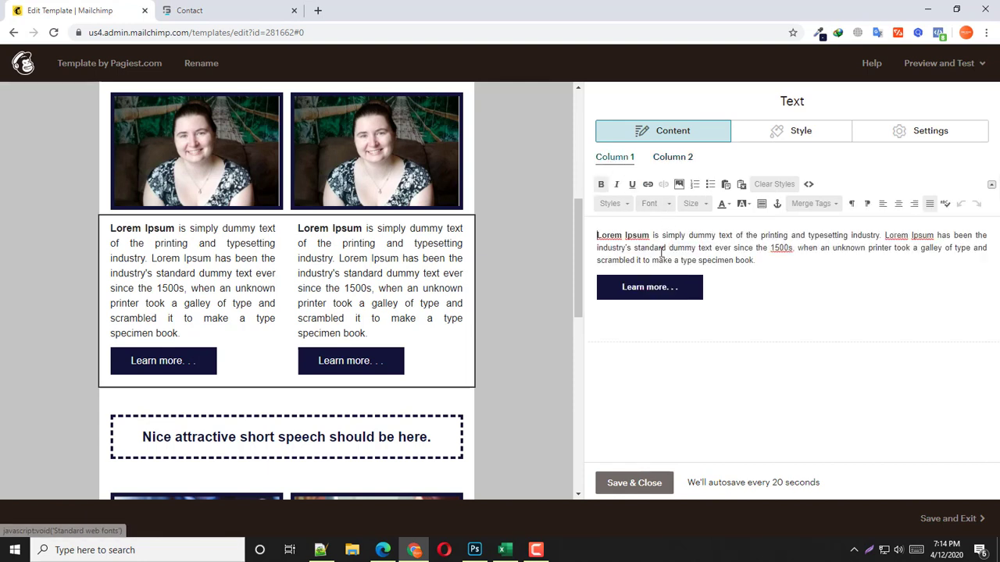
drag(597, 235, 772, 256)
key(ctrl+c)
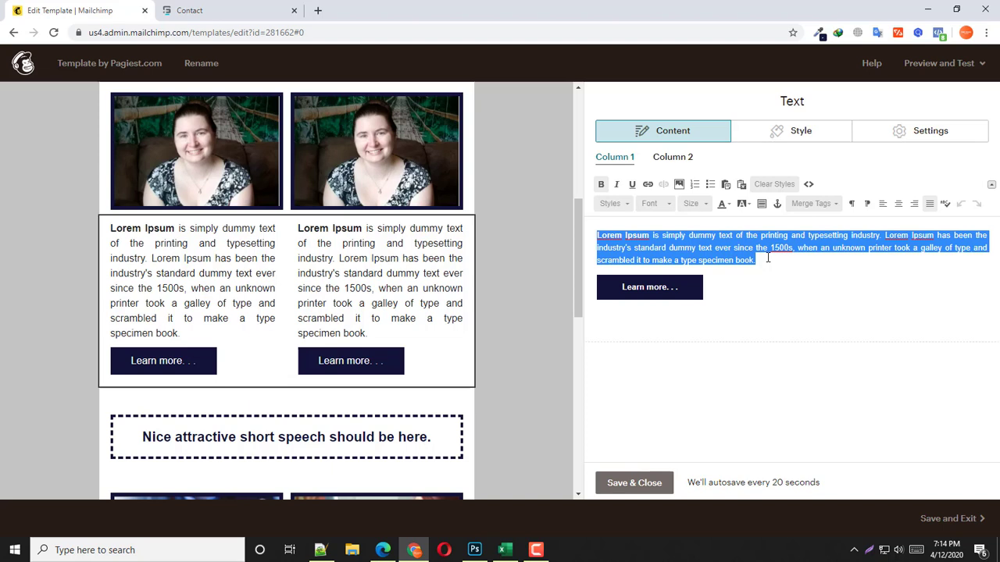
click(767, 260)
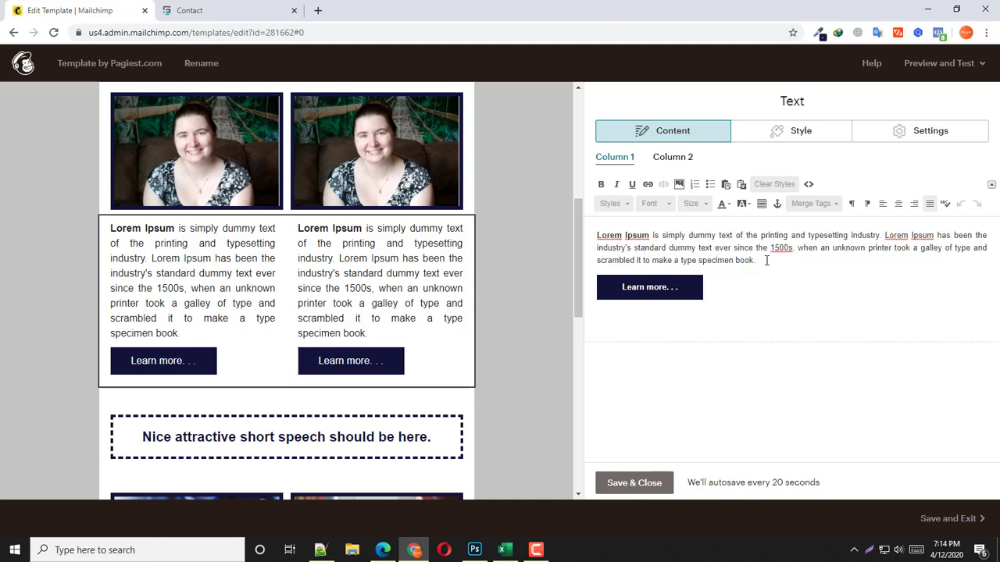
key(Return)
key(ctrl+v)
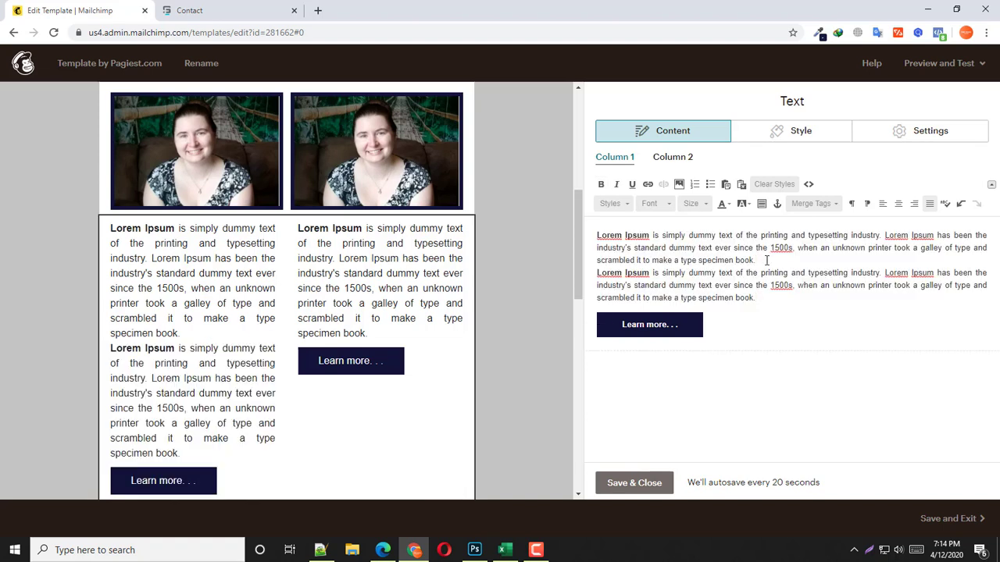
scroll(224, 364, down, 1)
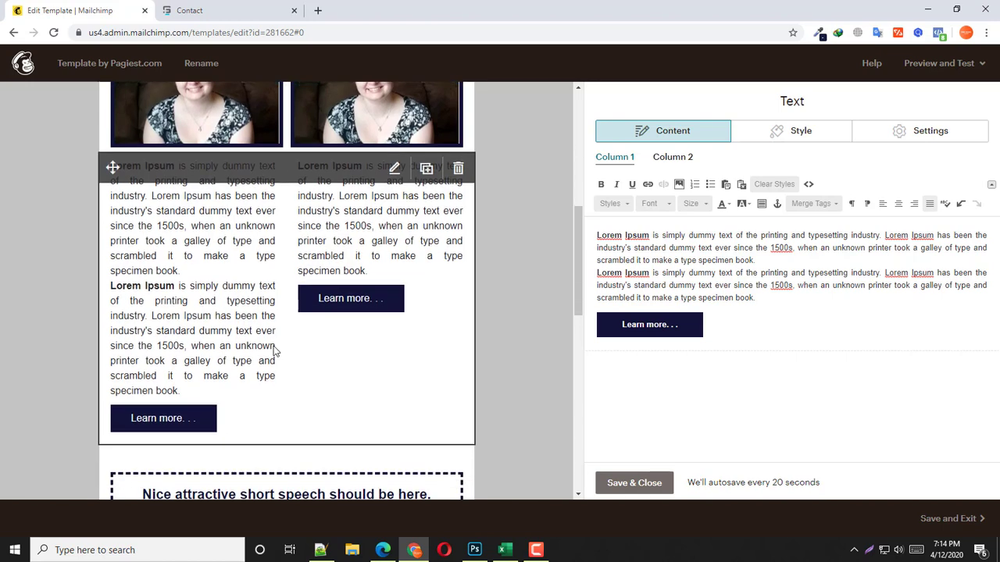
Step: Check the Column 2 text, return to Column 1, and remove its duplicated second paragraph
click(672, 157)
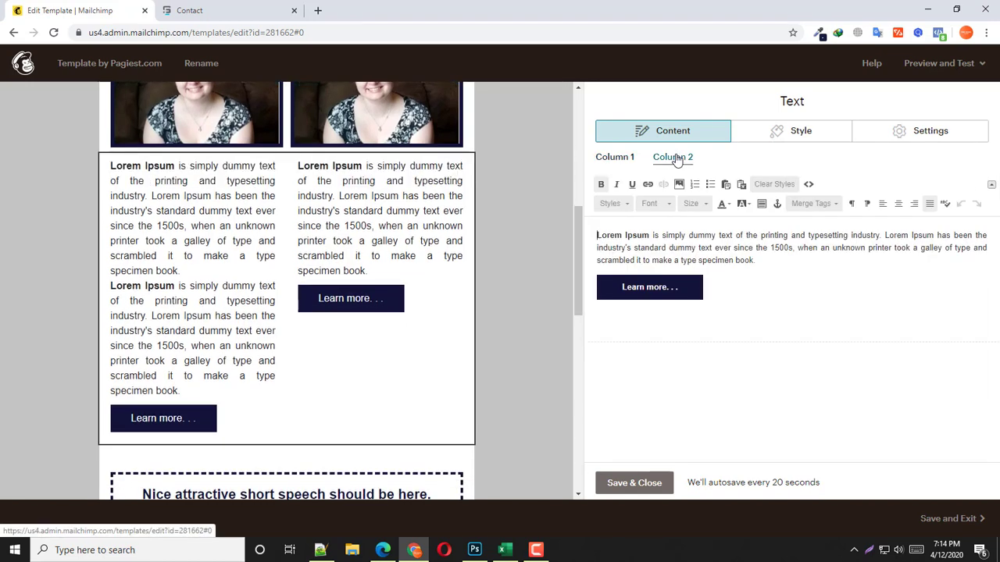
click(614, 160)
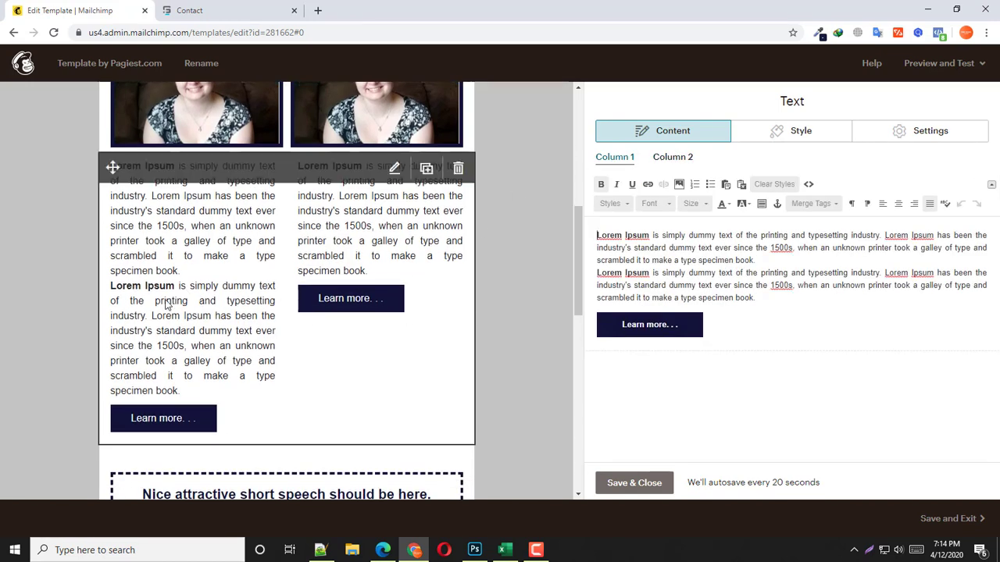
drag(775, 263, 774, 296)
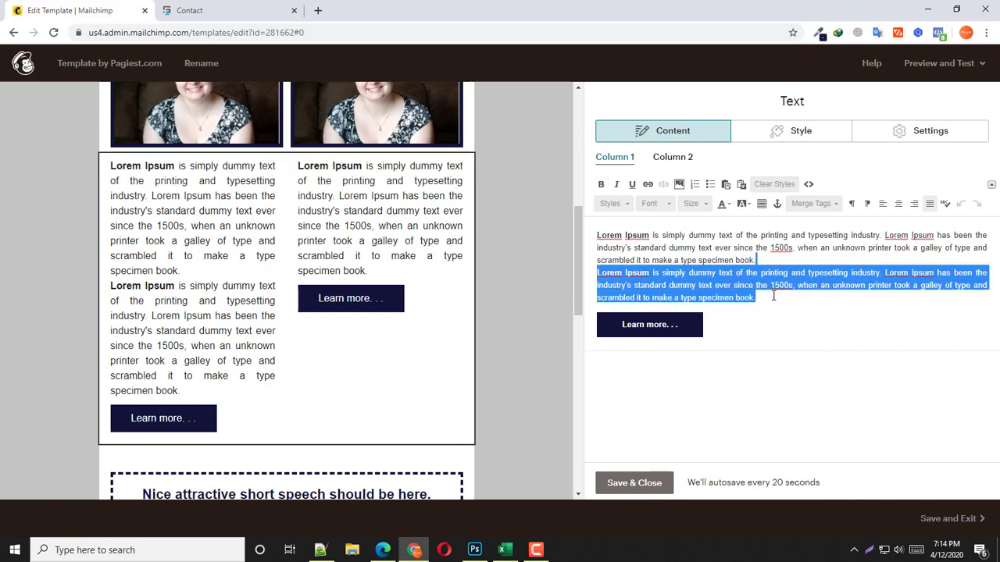
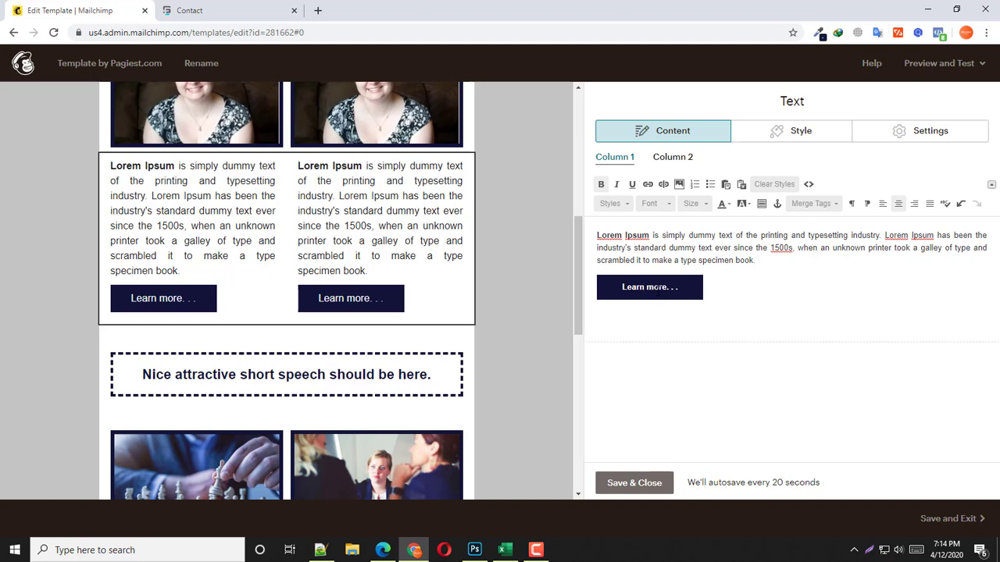
Step: Show the HTML source of Column 1 and select the "Learn more. . ." button label in it
click(808, 184)
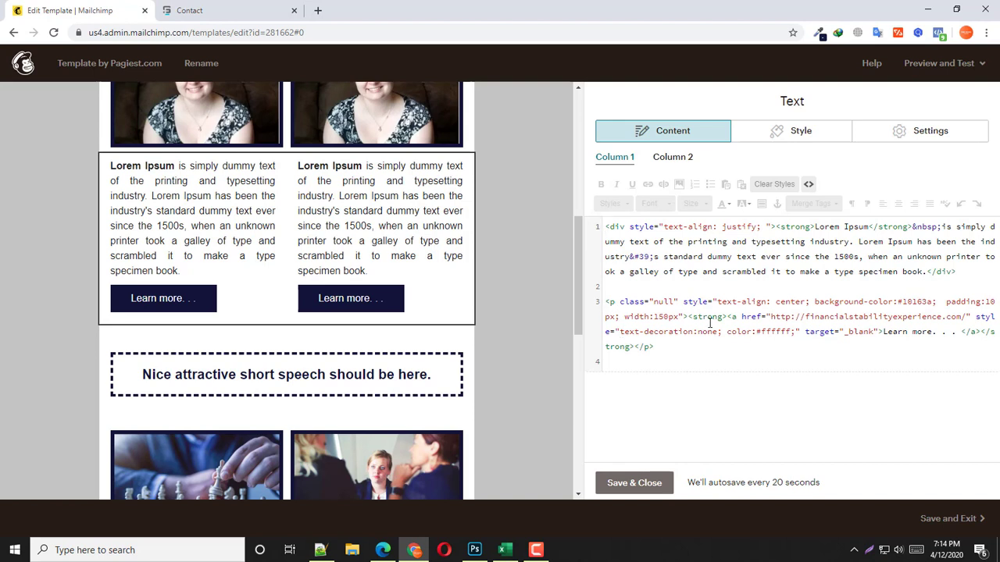
click(921, 331)
click(808, 185)
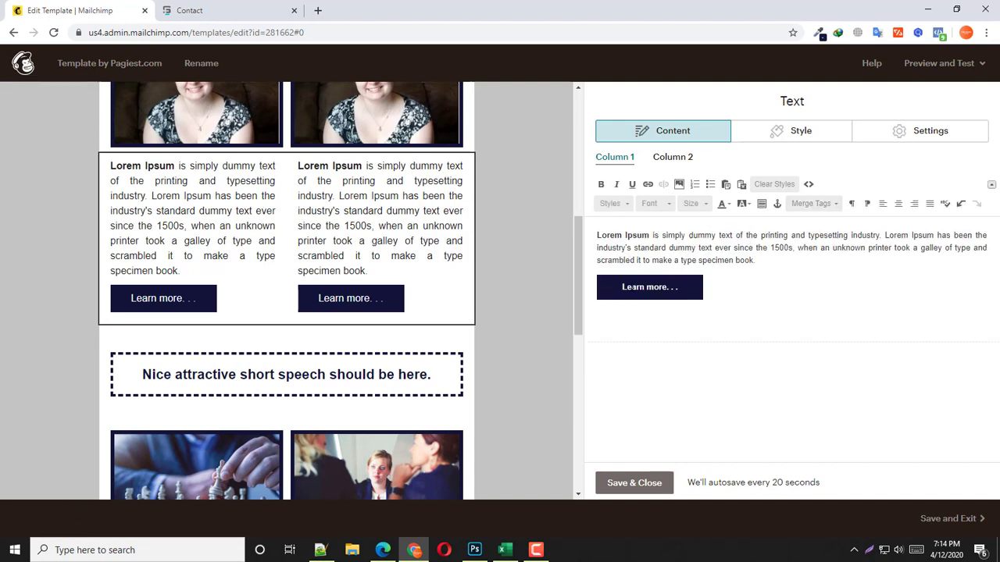
click(809, 184)
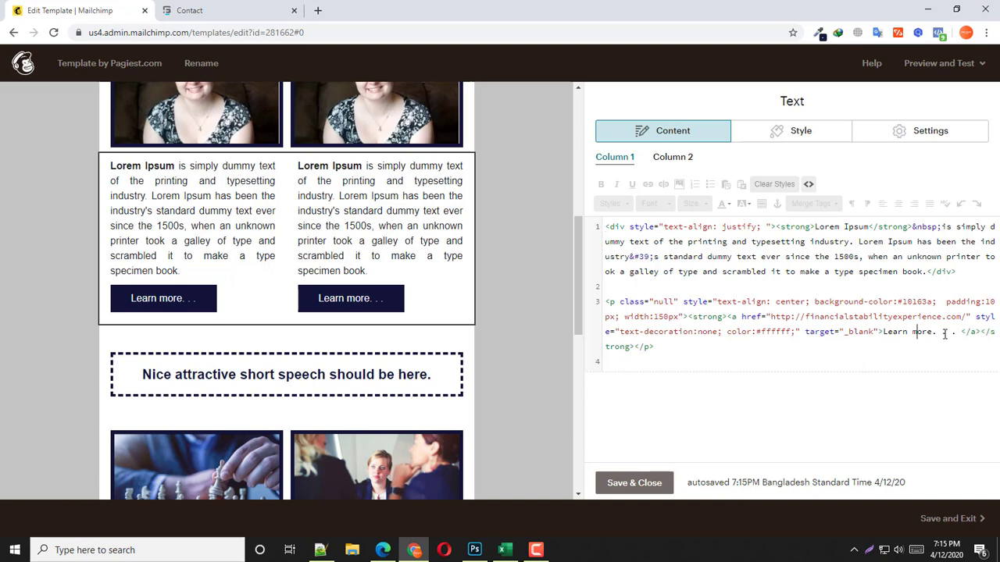
drag(956, 331, 885, 332)
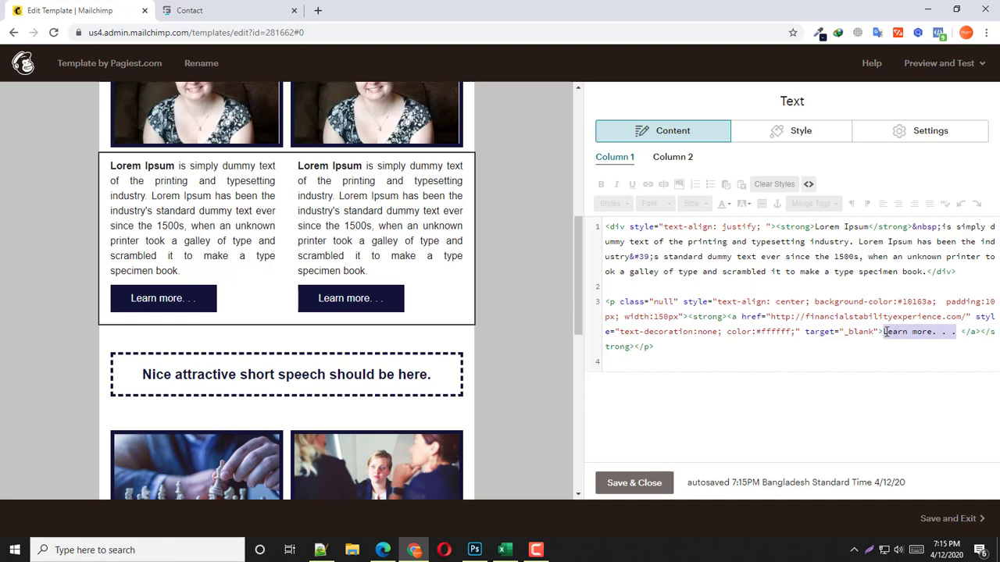
click(806, 318)
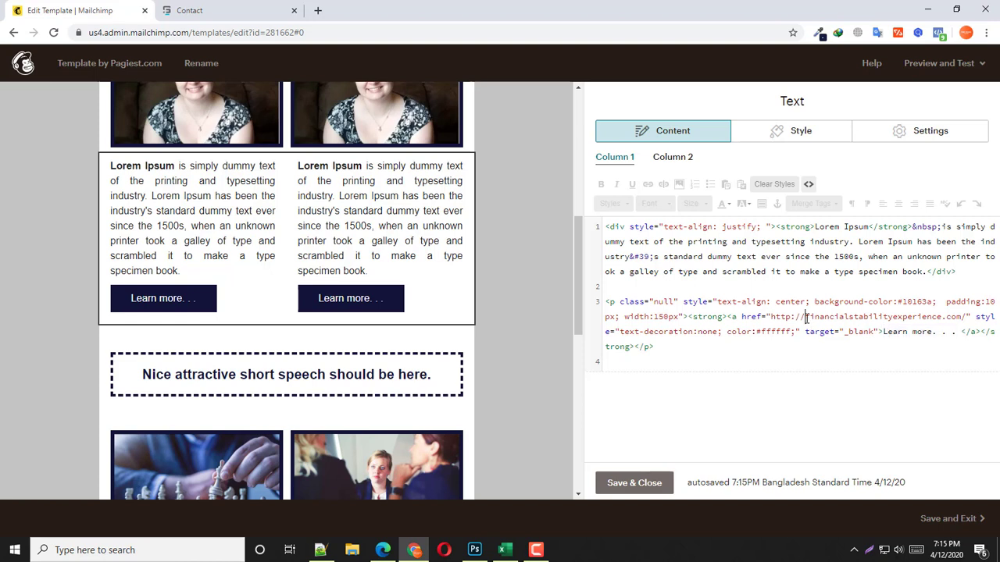
double_click(734, 316)
click(769, 316)
drag(771, 316, 967, 318)
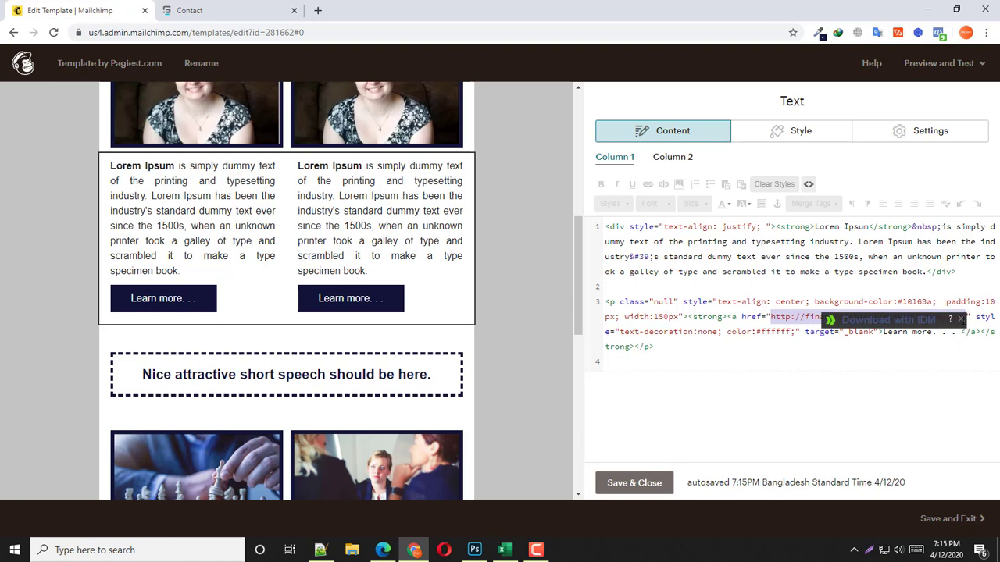
click(961, 319)
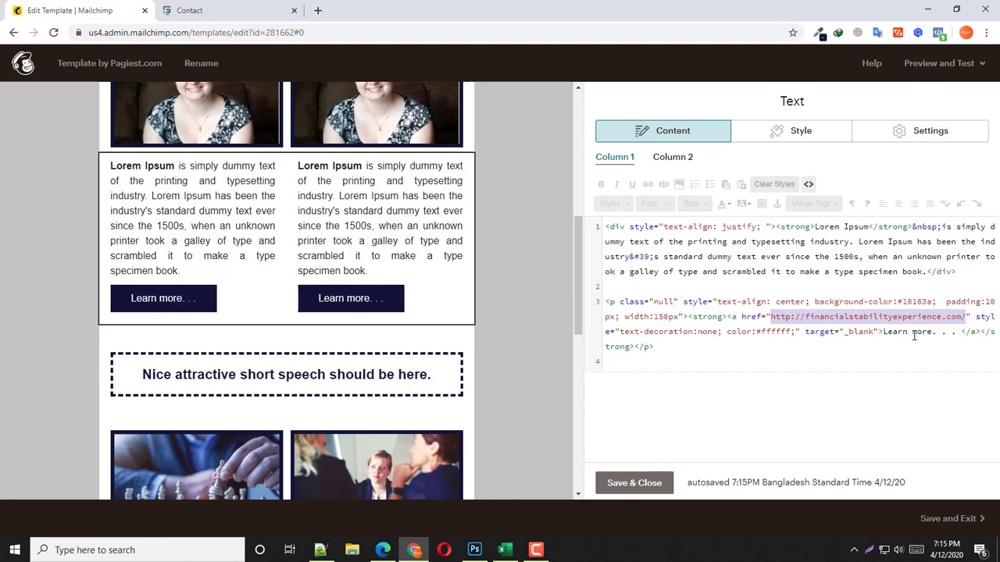
Step: Highlight the "Learn more. . ." label in the source once more, and save and close the text block
click(913, 334)
key(ctrl+Left)
key(ctrl+Left)
key(ctrl+shift+Right)
key(ctrl+shift+Right)
key(ctrl+shift+Right)
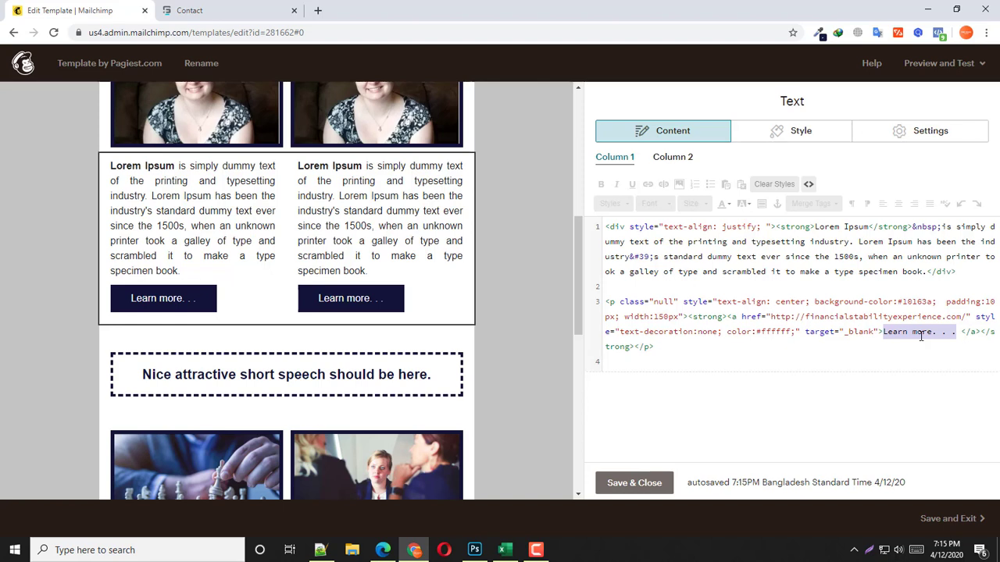
click(879, 316)
click(632, 481)
Step: Review the template down to the footer and back to the header, and save and exit the editor
scroll(550, 375, down, 3)
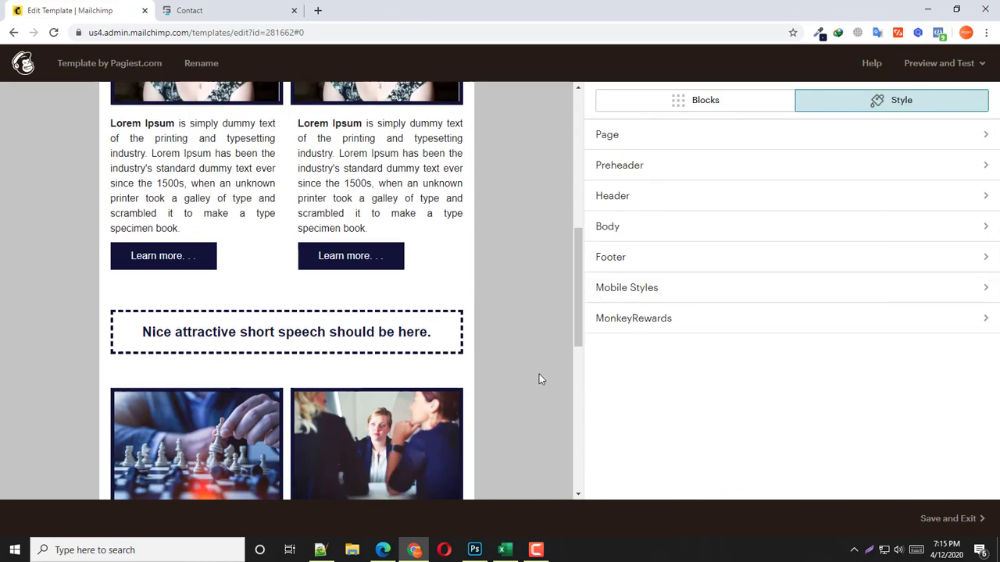
scroll(529, 376, down, 2)
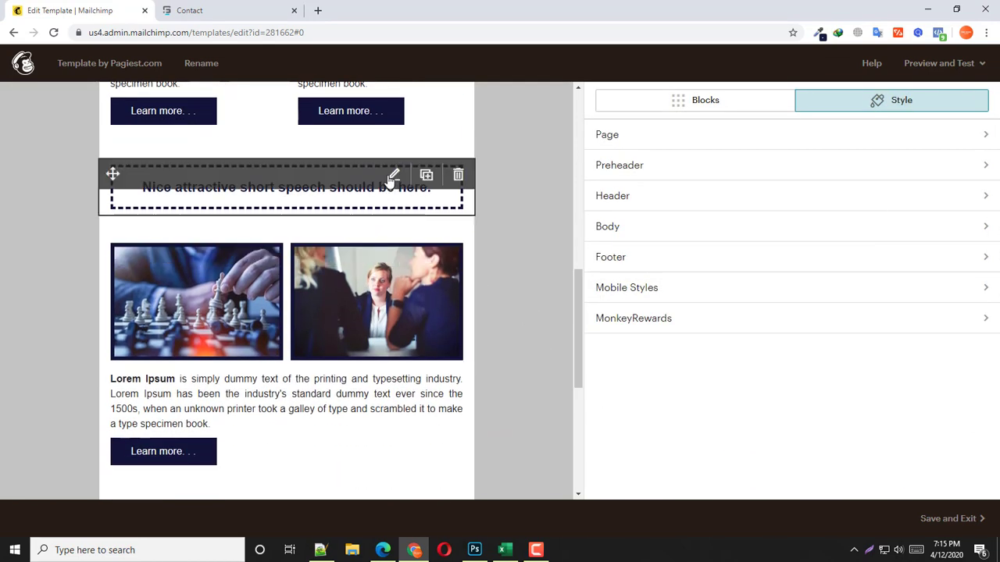
scroll(301, 356, down, 1)
scroll(317, 326, down, 1)
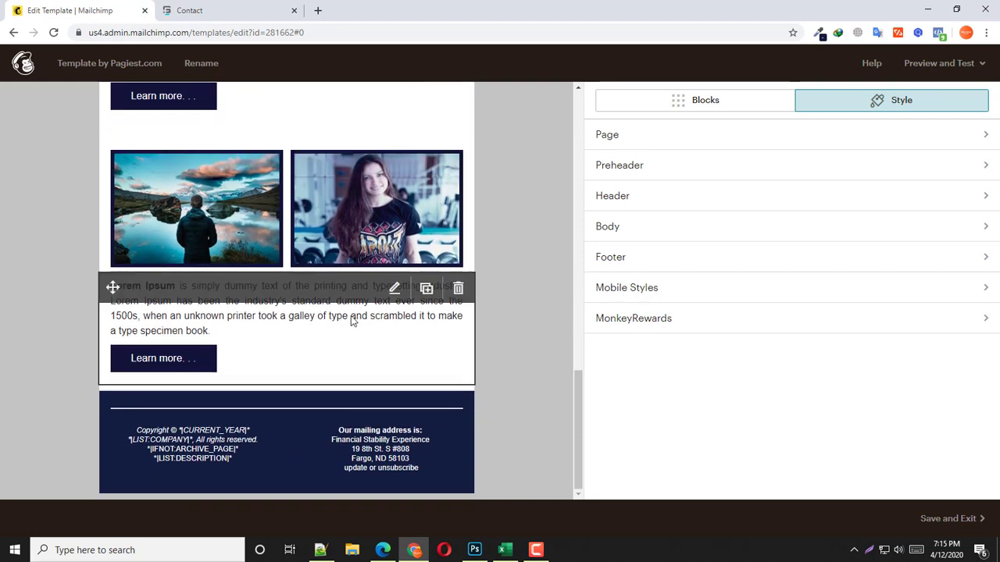
scroll(442, 299, up, 10)
scroll(451, 294, up, 10)
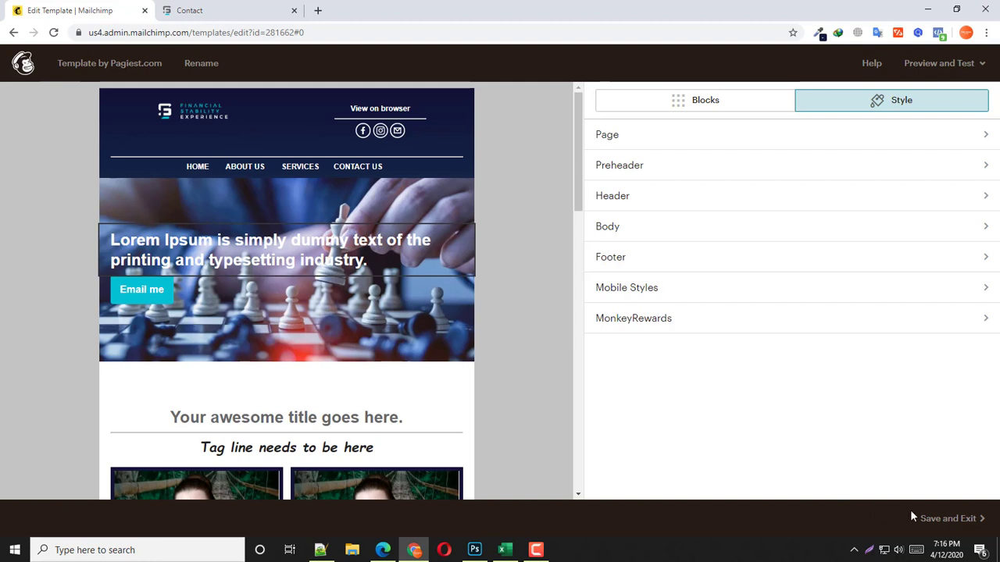
click(941, 518)
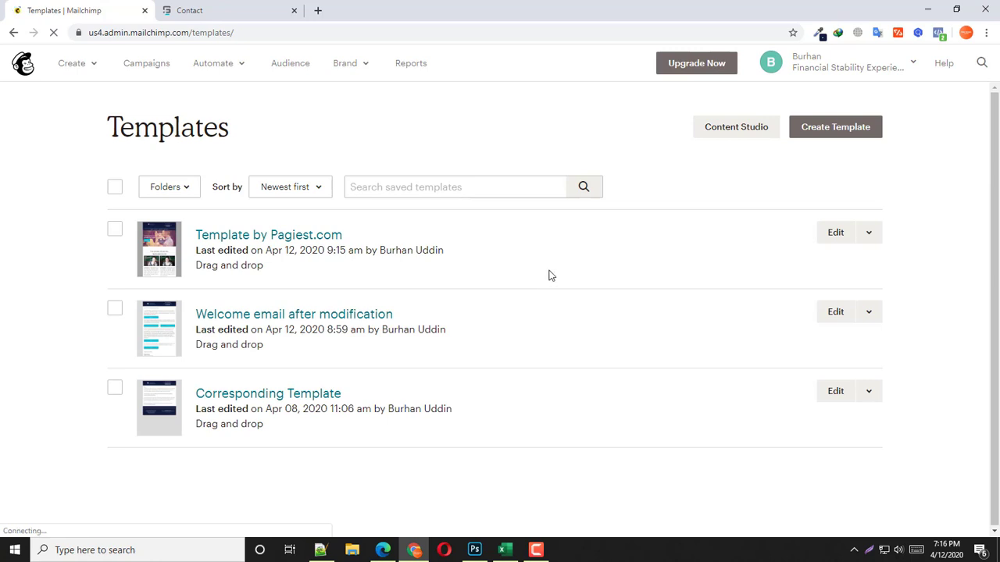
Step: Replicate "Template by Pagiest.com", rename the copy "Main template to use for", and save and exit
click(868, 235)
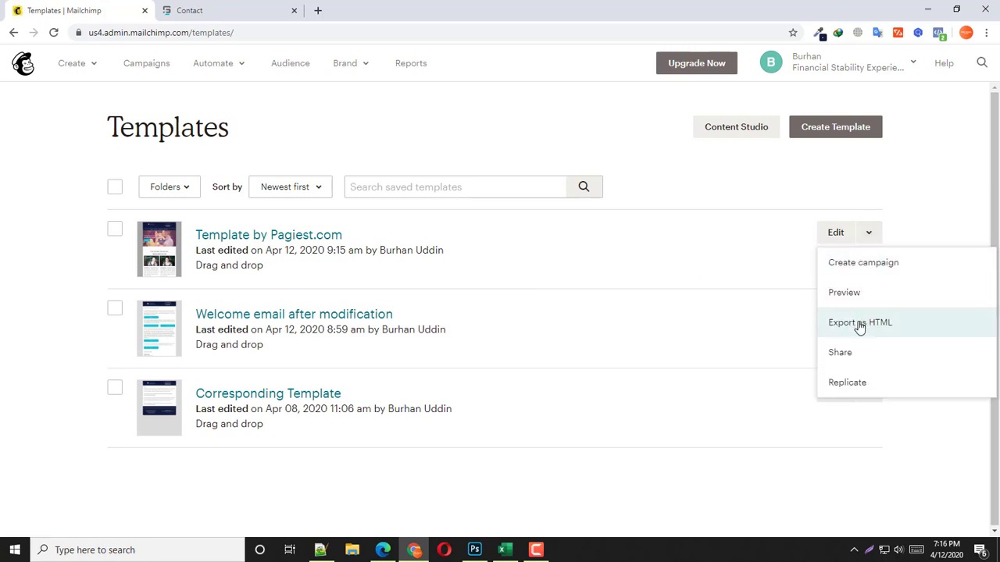
click(851, 381)
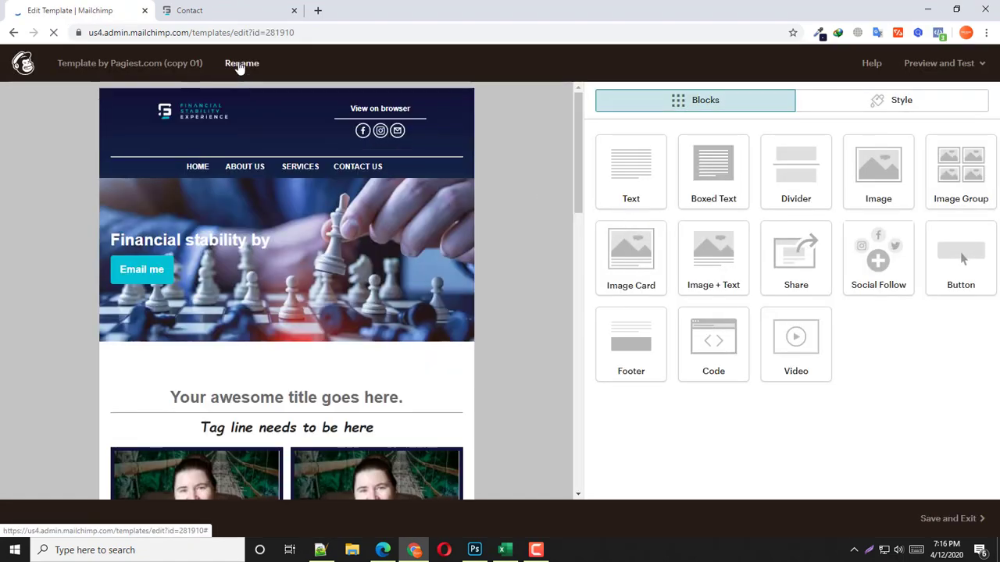
click(240, 63)
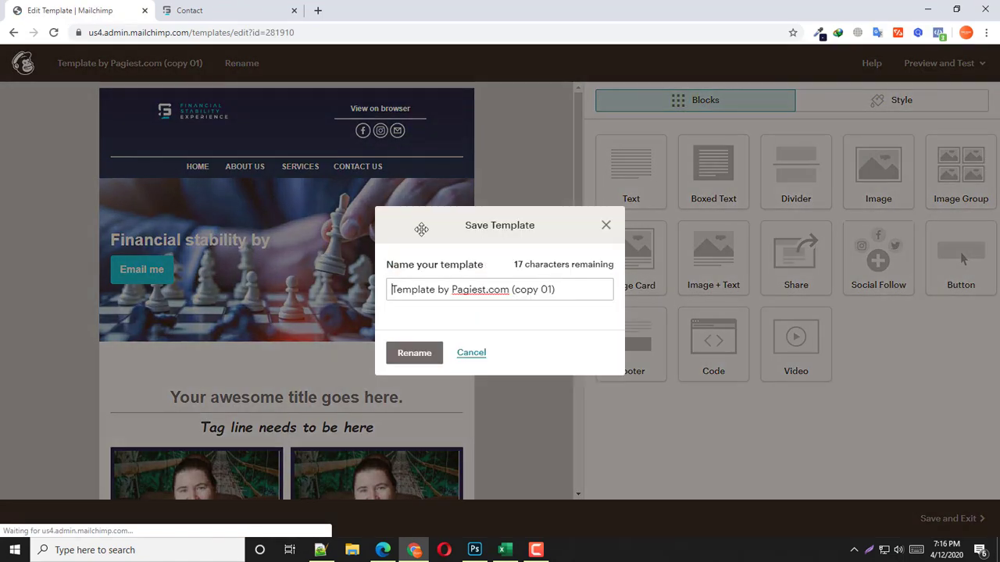
click(484, 291)
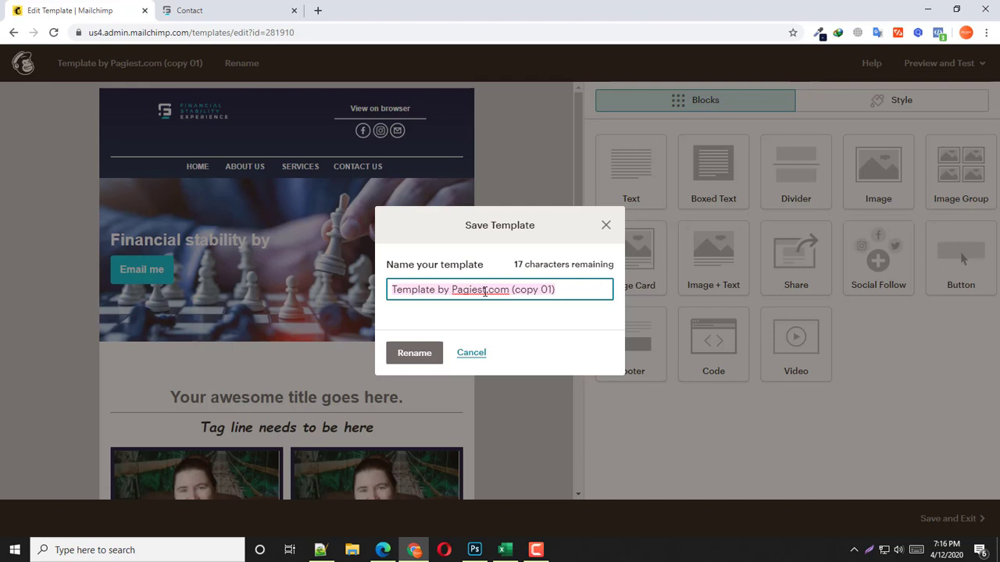
text(Main template )
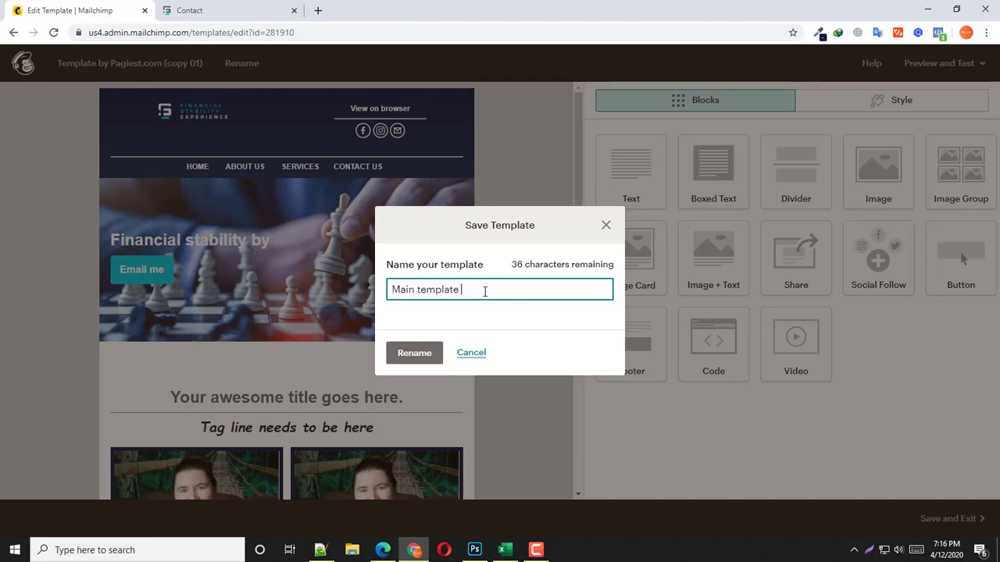
text(d)
key(BackSpace)
text(to use for)
click(430, 353)
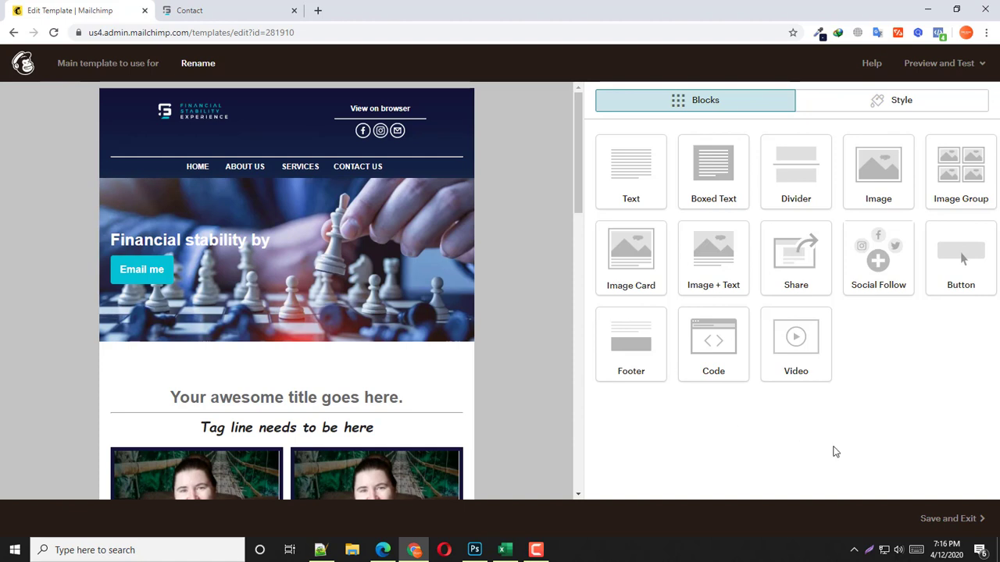
click(960, 518)
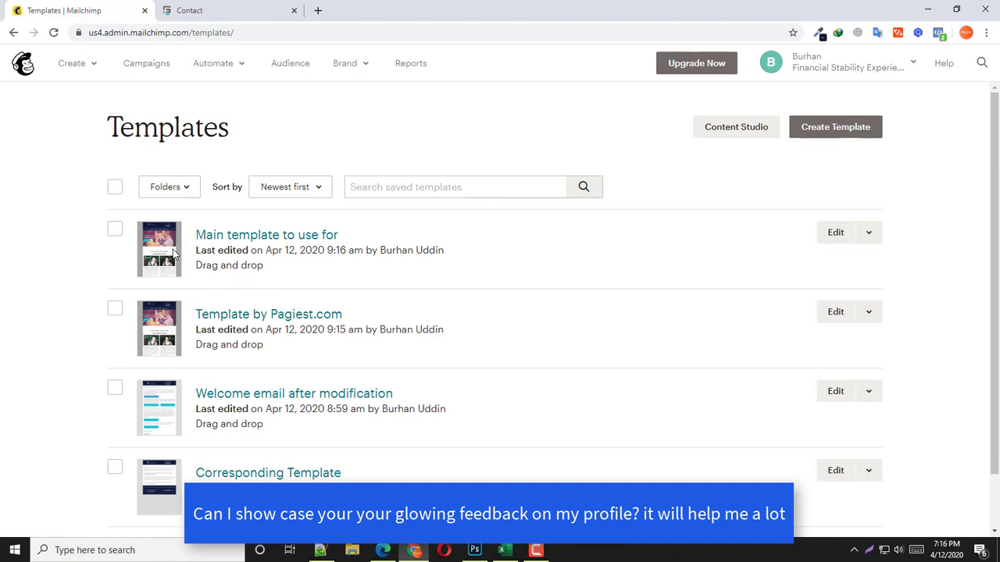
click(869, 316)
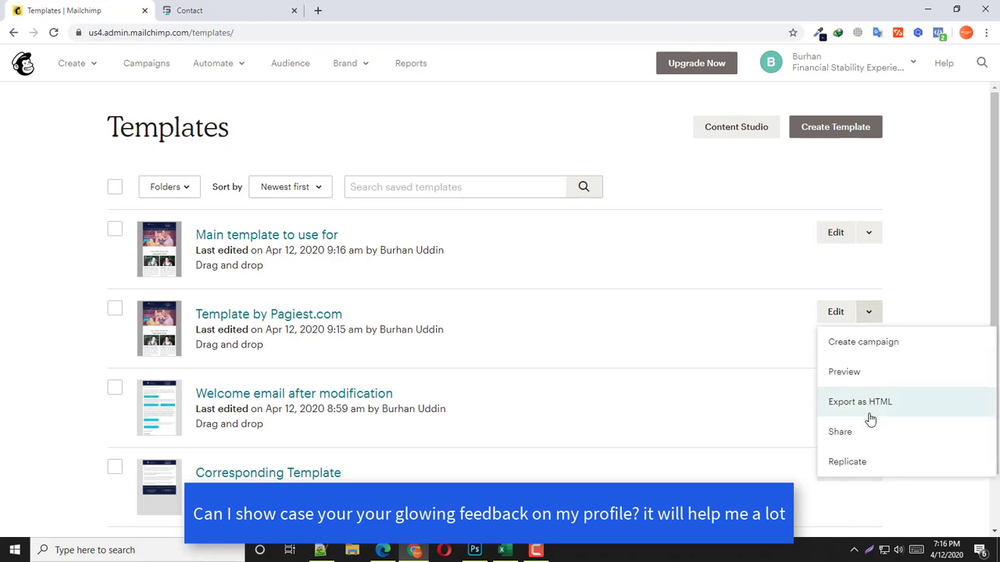
click(634, 153)
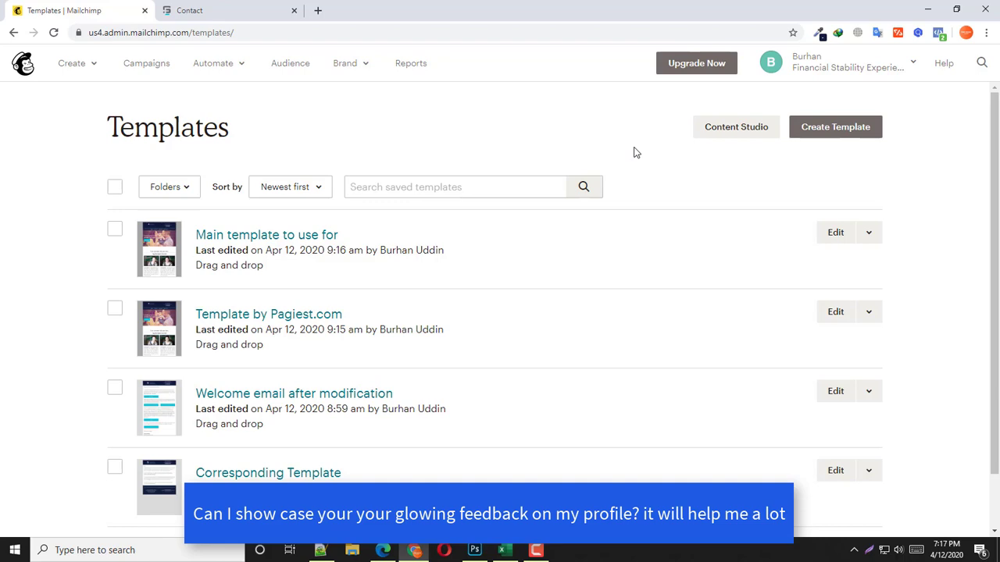
Step: Switch to the website's Contact page in the other browser tab and go to the site's home page
click(266, 11)
click(293, 194)
scroll(296, 175, up, 4)
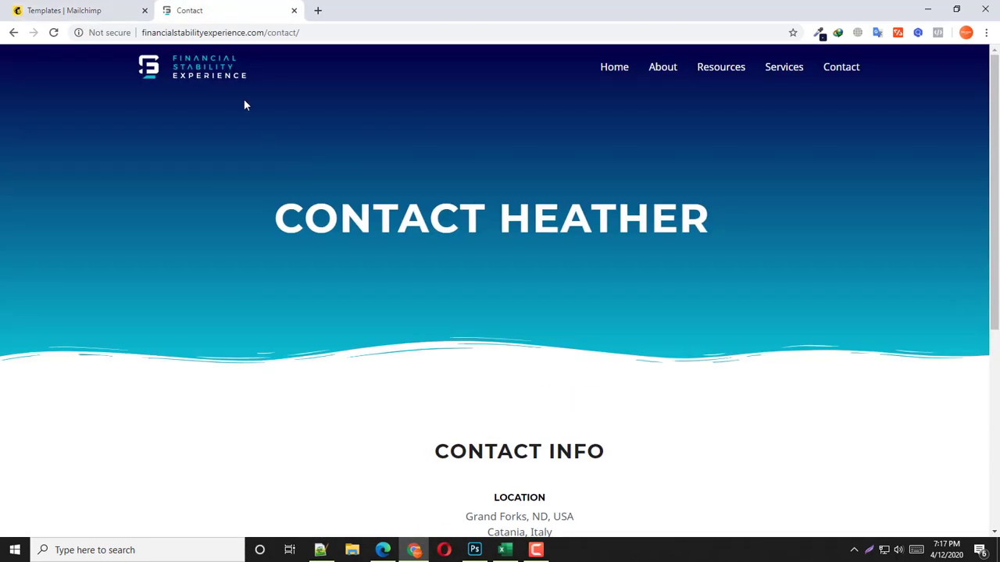
click(212, 74)
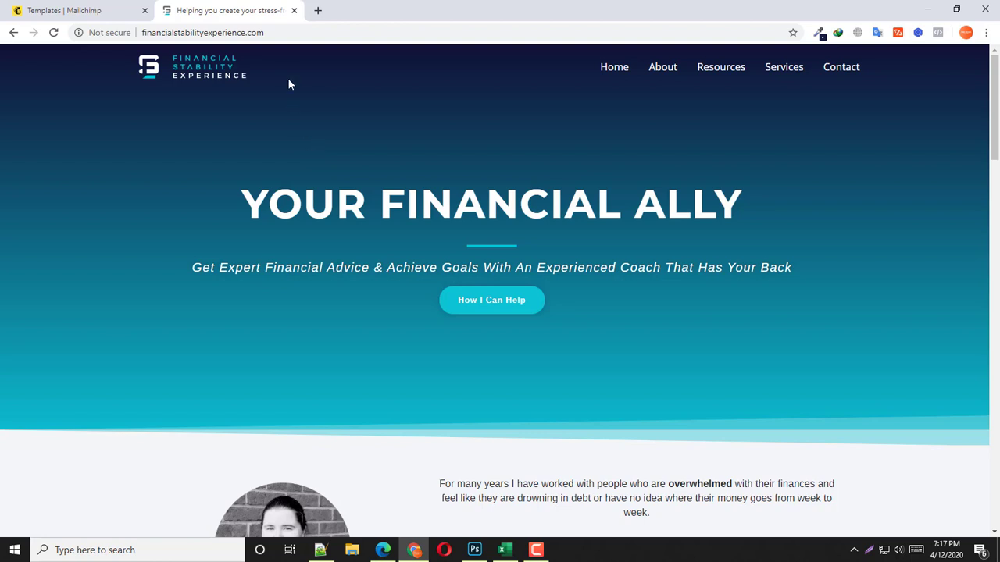
Step: Open the site's WordPress dashboard address, financialstabilityexperience.com/wp-admin/, and close that browser tab at the login form
click(294, 33)
click(299, 33)
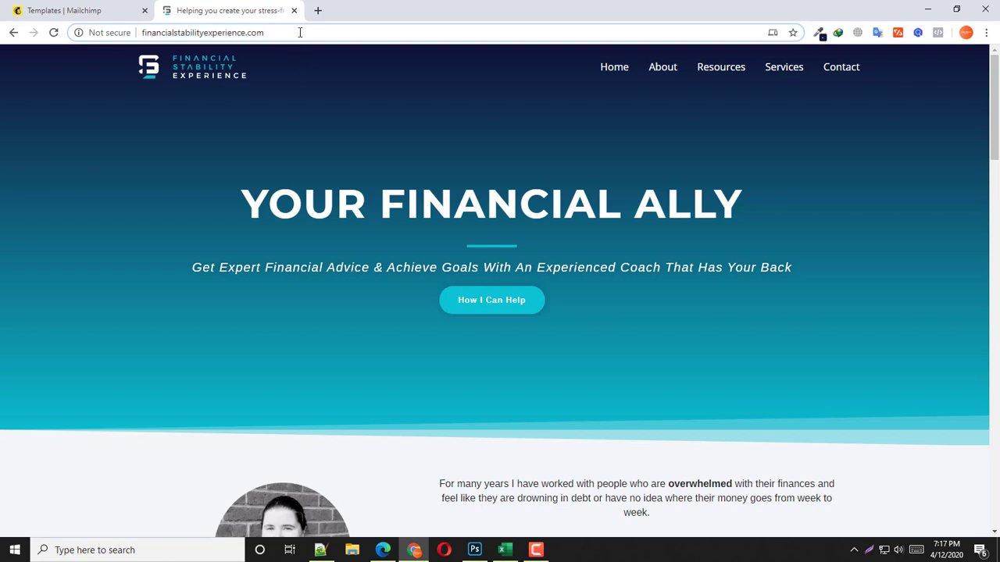
text(/)
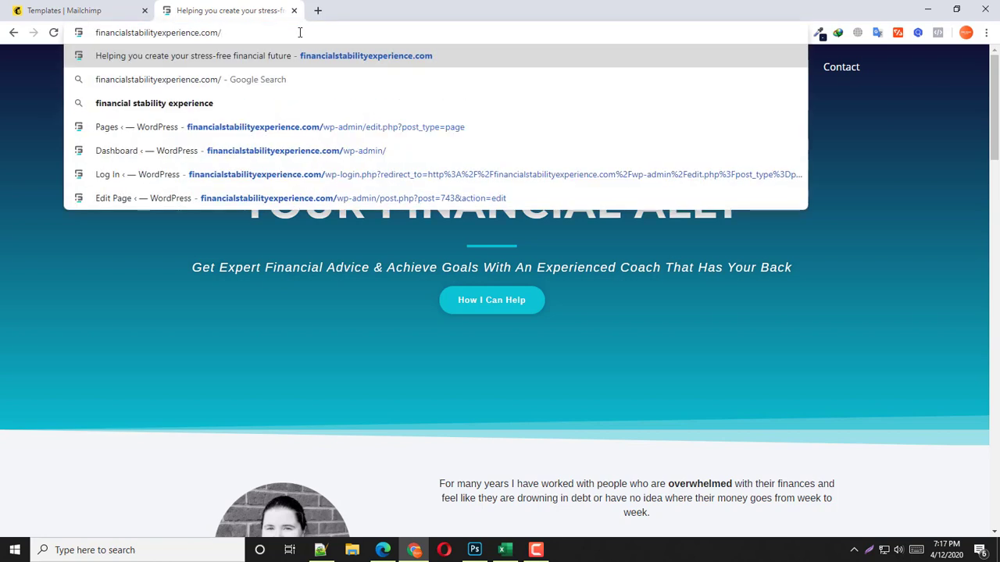
click(335, 153)
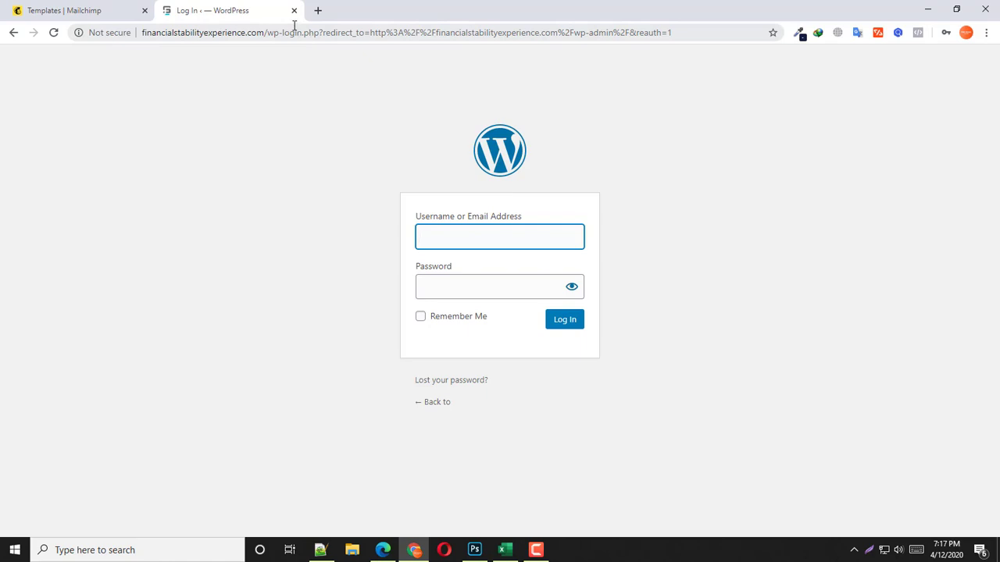
click(294, 10)
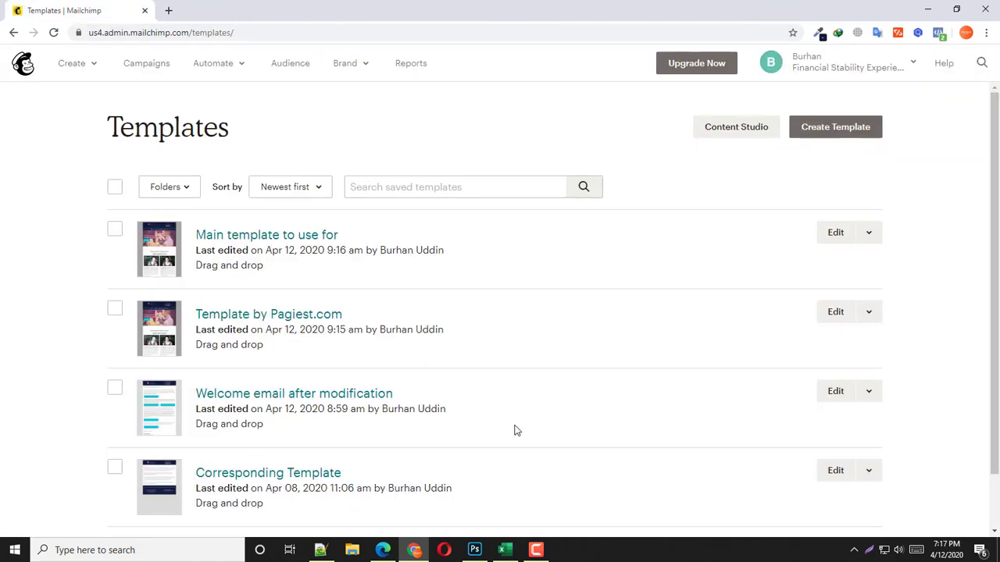
click(535, 550)
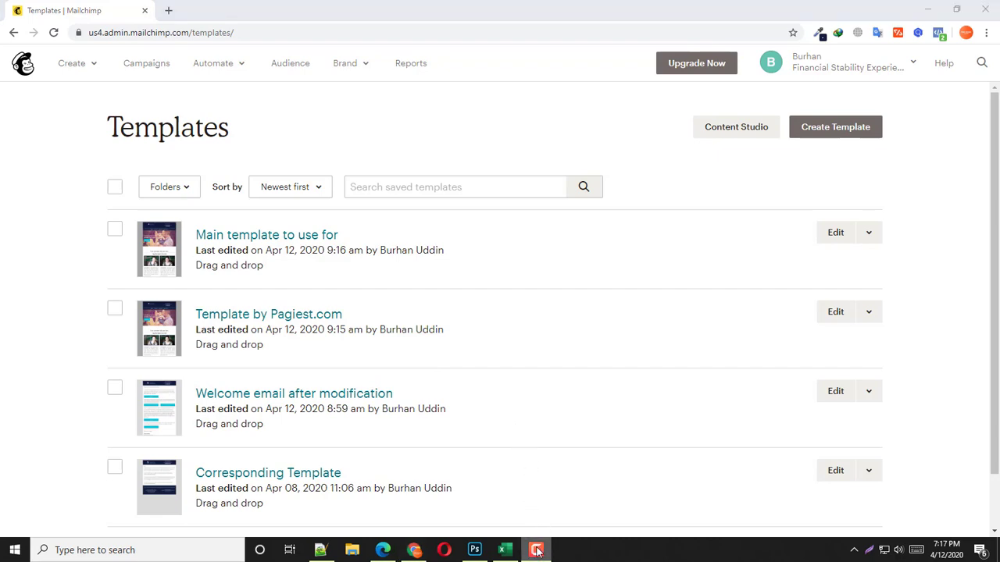